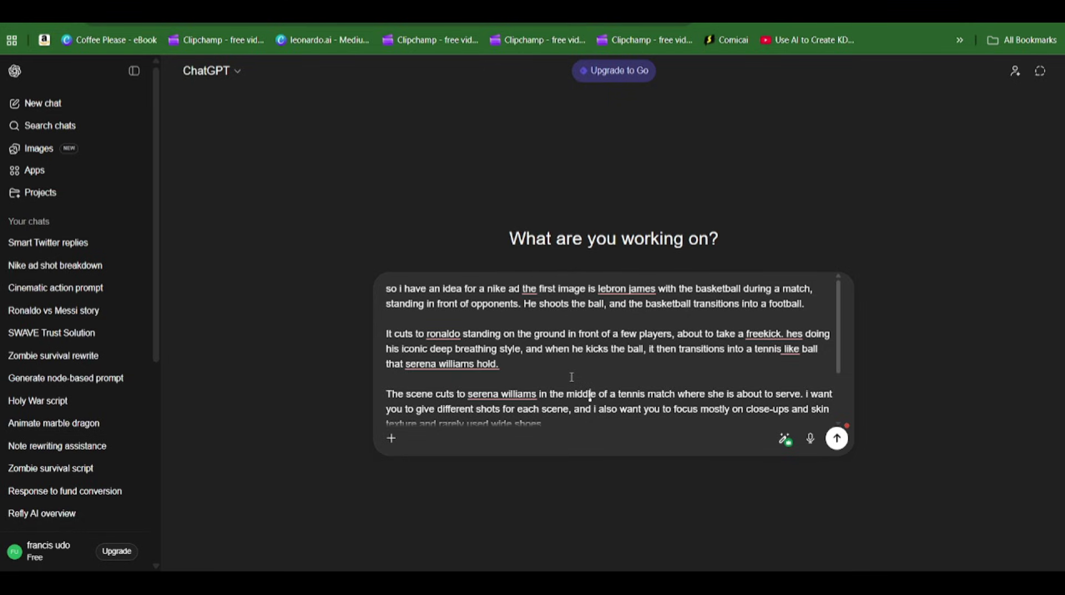
- Review the Nike ad prompt ending with the Pepsi bottle and Messi scene, then send it
{"action": "scroll", "coordinate": [571, 377], "scroll_direction": "down", "scroll_amount": 2}
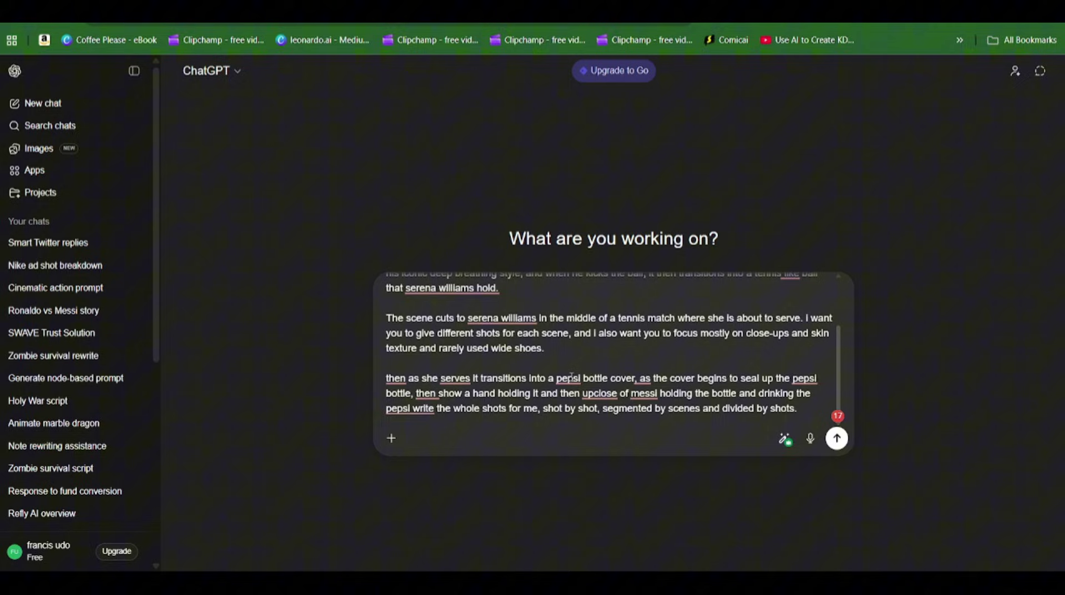
{"action": "scroll", "coordinate": [572, 377], "scroll_direction": "up", "scroll_amount": 2}
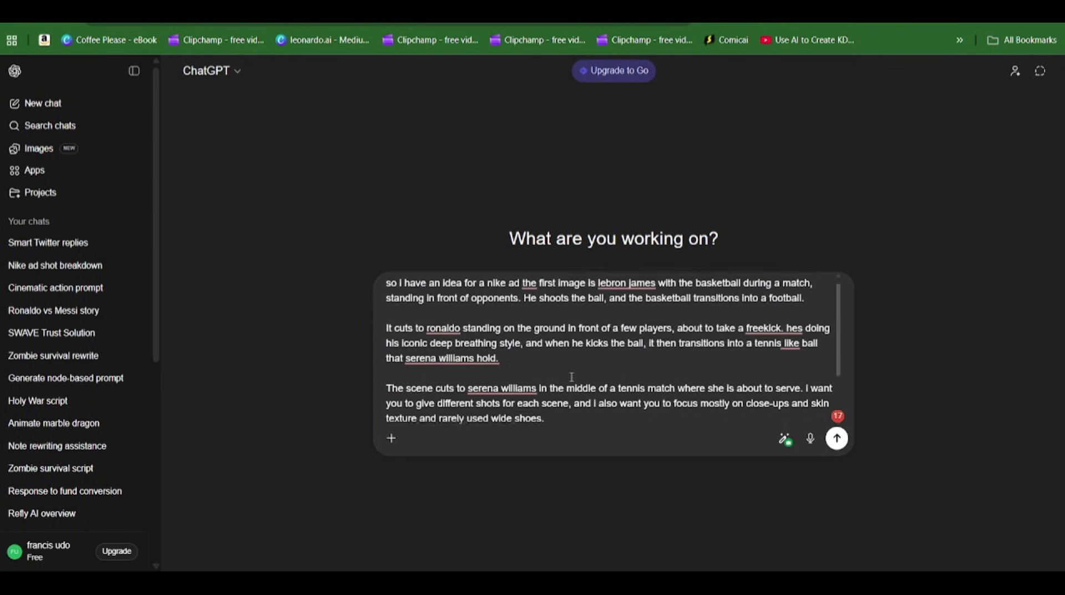
{"action": "key", "text": "Return"}
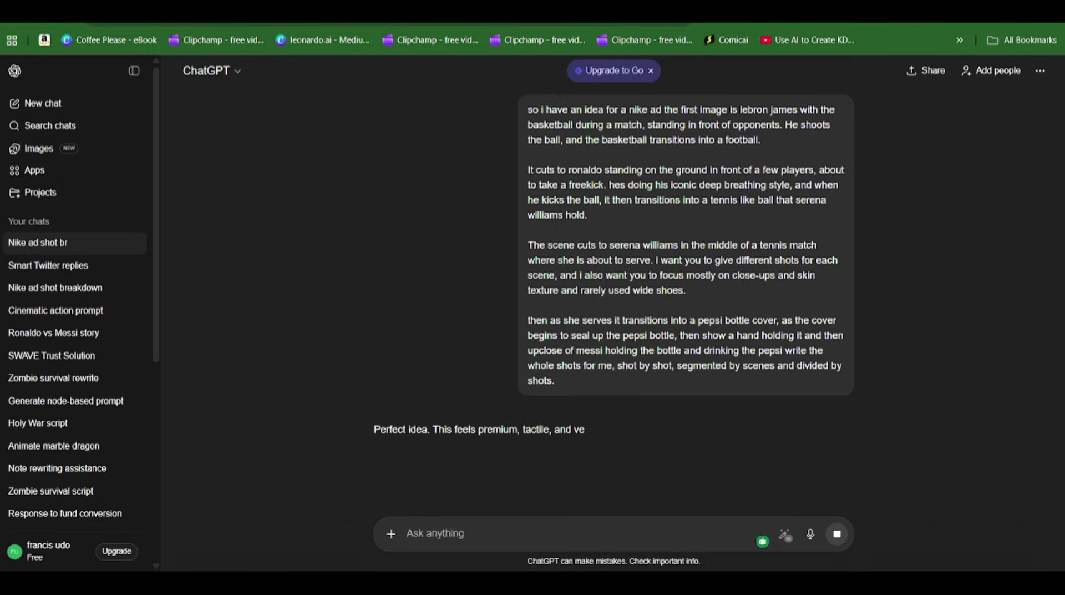
- Scroll through ChatGPT's scene-by-scene Nike ad shot list down to the FINAL FRAME
{"action": "scroll", "coordinate": [613, 305], "scroll_direction": "down", "scroll_amount": 3}
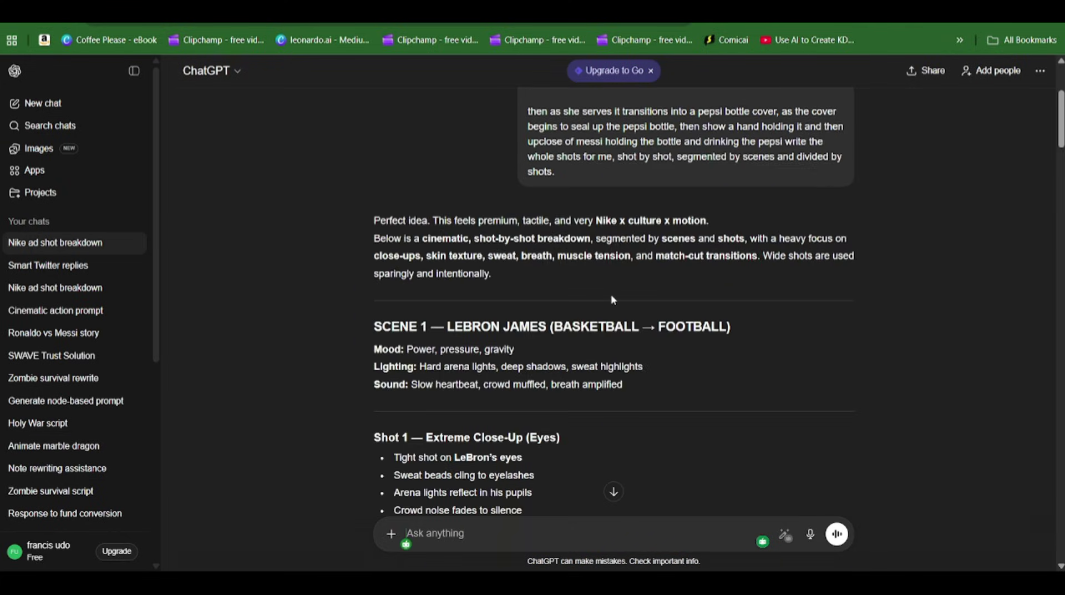
{"action": "scroll", "coordinate": [613, 299], "scroll_direction": "down", "scroll_amount": 7}
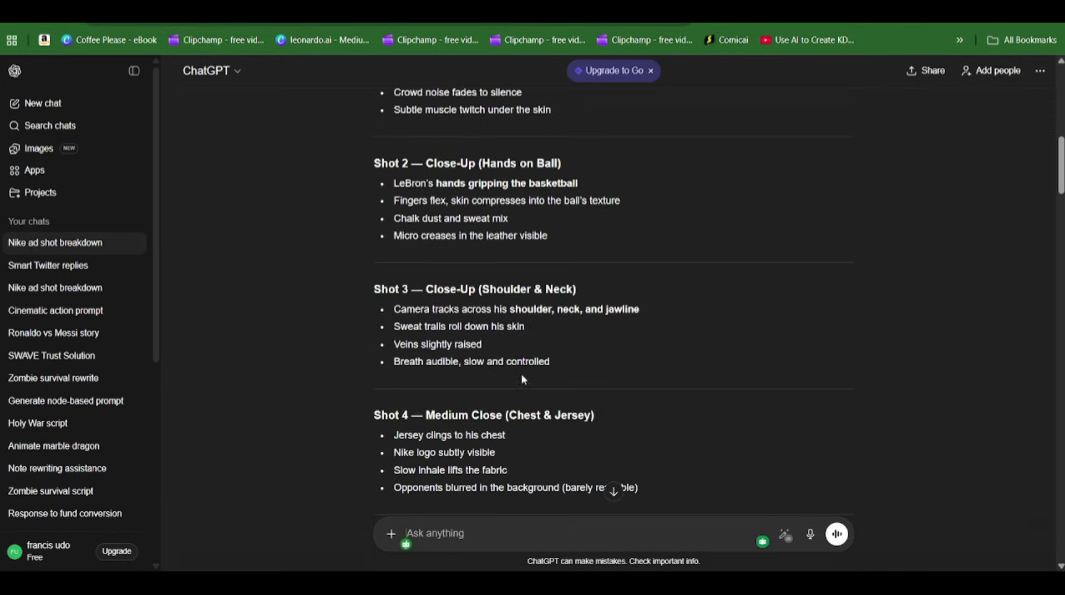
{"action": "scroll", "coordinate": [523, 379], "scroll_direction": "down", "scroll_amount": 4}
{"action": "scroll", "coordinate": [508, 350], "scroll_direction": "down", "scroll_amount": 3}
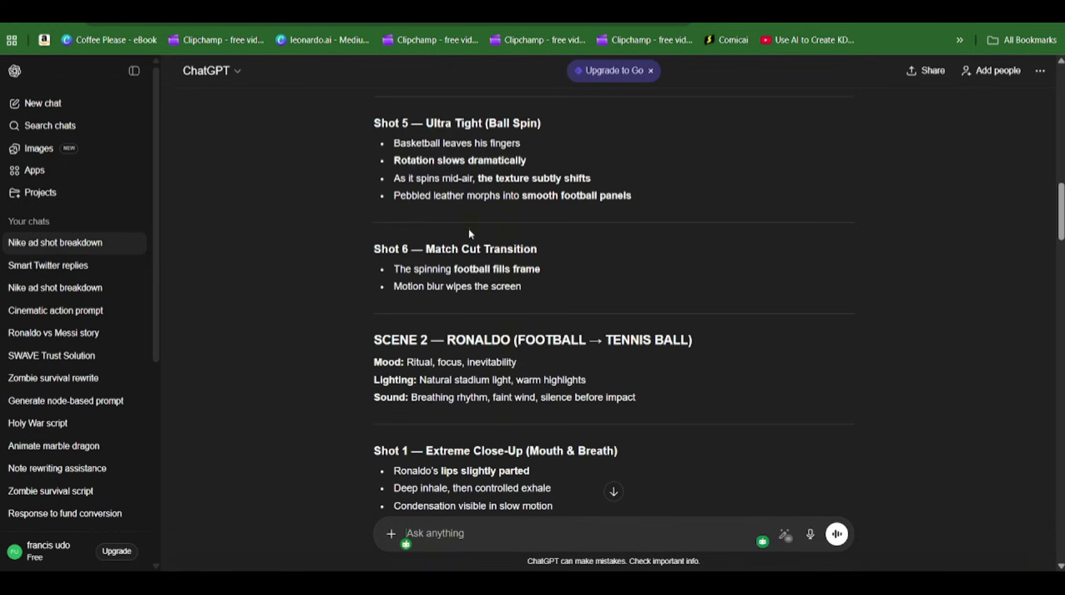
{"action": "scroll", "coordinate": [469, 233], "scroll_direction": "down", "scroll_amount": 6}
{"action": "scroll", "coordinate": [449, 246], "scroll_direction": "down", "scroll_amount": 13}
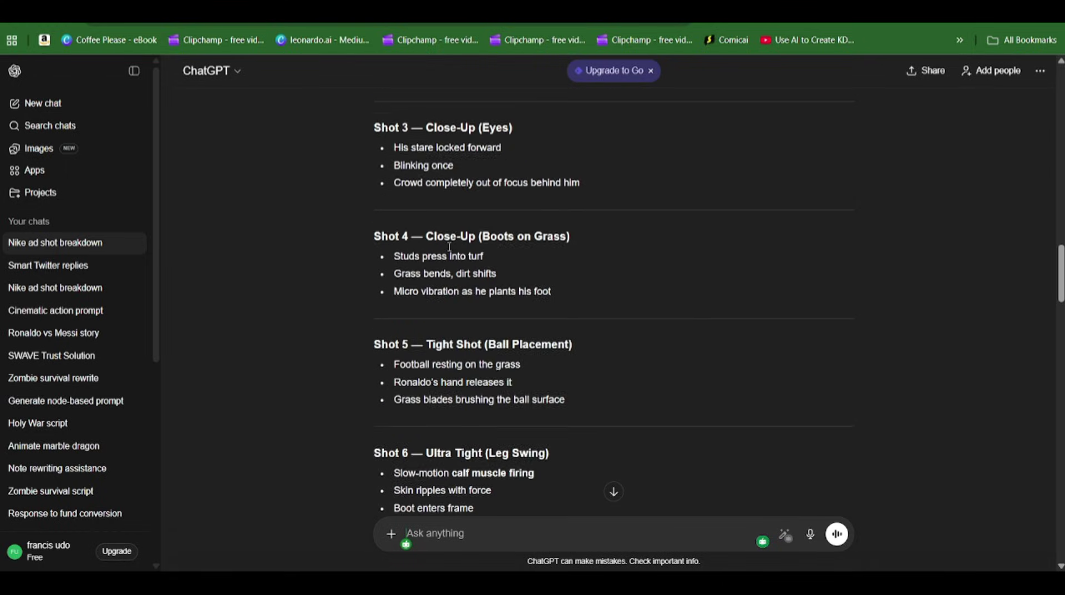
{"action": "scroll", "coordinate": [449, 246], "scroll_direction": "down", "scroll_amount": 19}
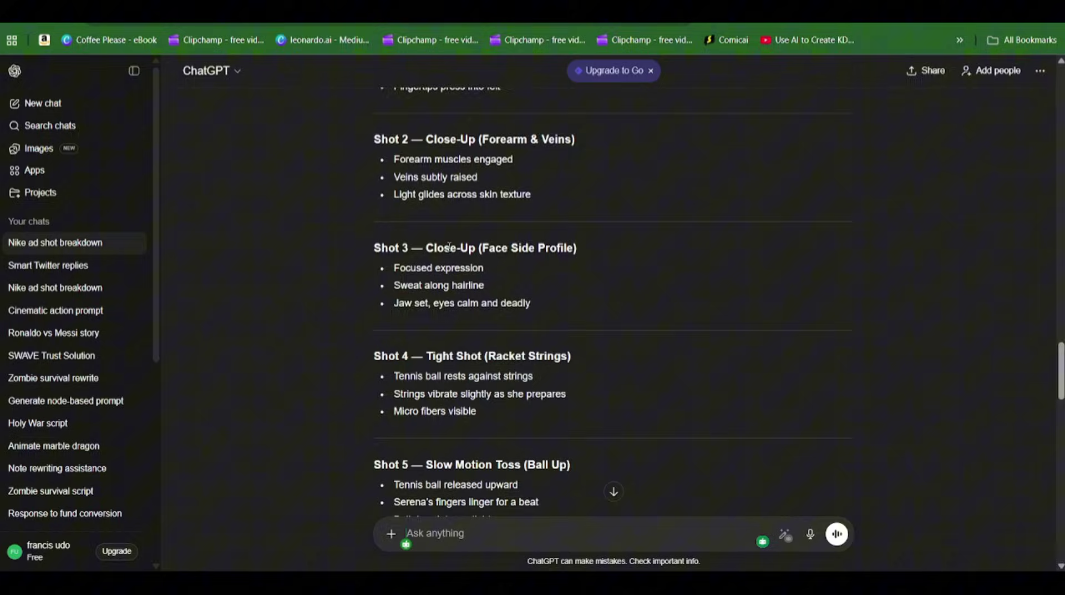
{"action": "scroll", "coordinate": [449, 246], "scroll_direction": "down", "scroll_amount": 15}
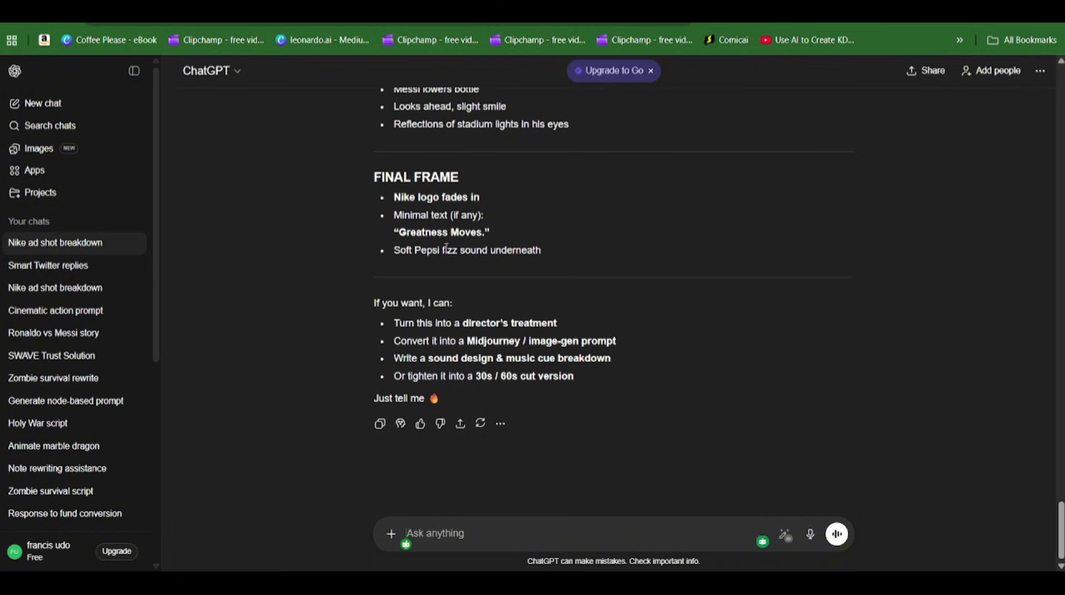
{"action": "scroll", "coordinate": [684, 335], "scroll_direction": "up", "scroll_amount": 15}
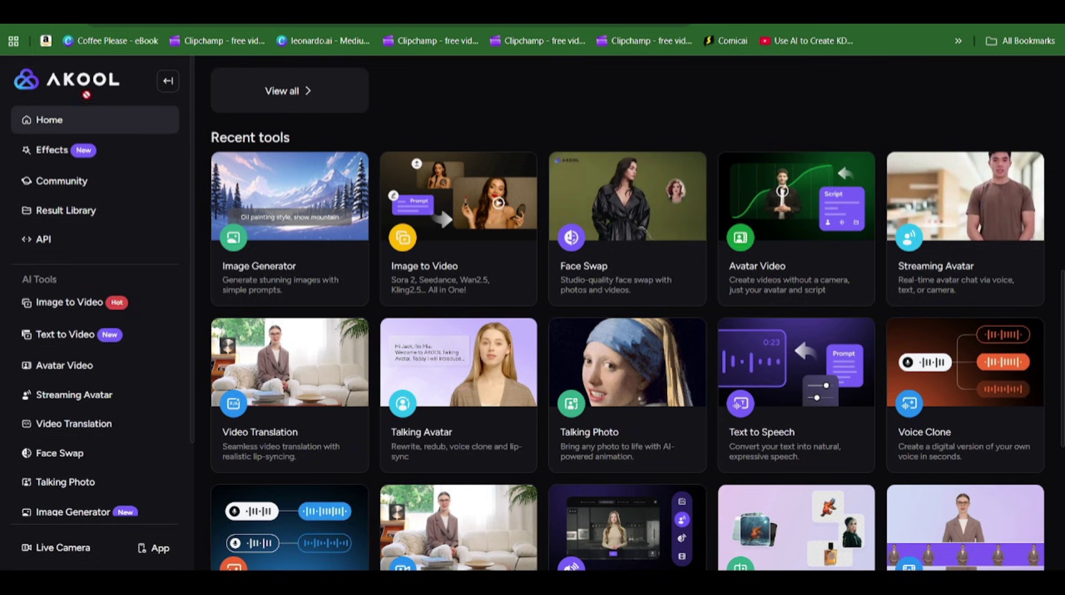
{"action": "scroll", "coordinate": [352, 180], "scroll_direction": "down", "scroll_amount": 1}
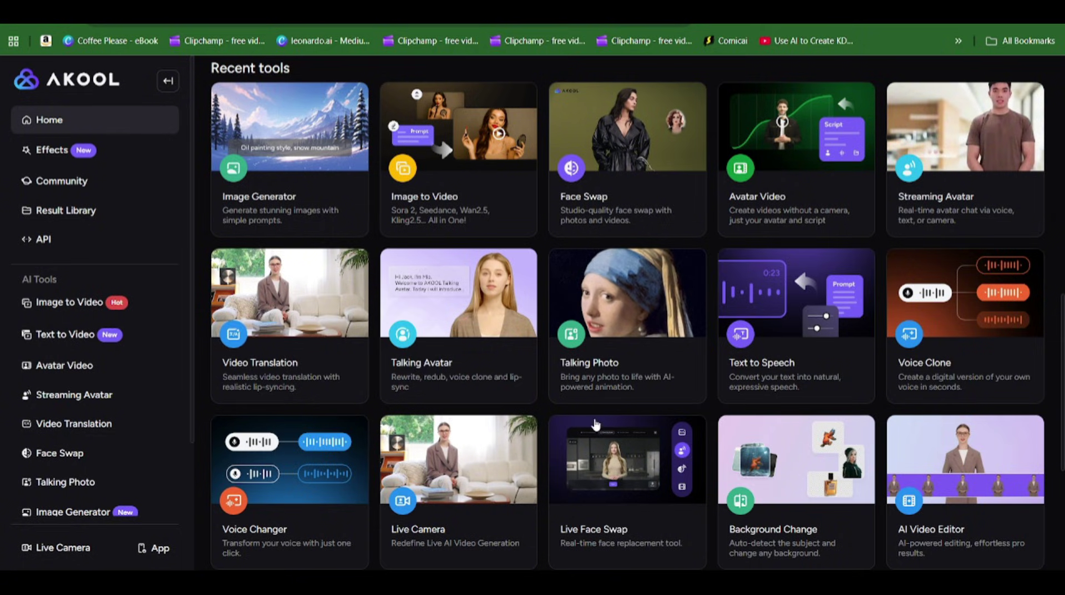
{"action": "scroll", "coordinate": [326, 357], "scroll_direction": "up", "scroll_amount": 4}
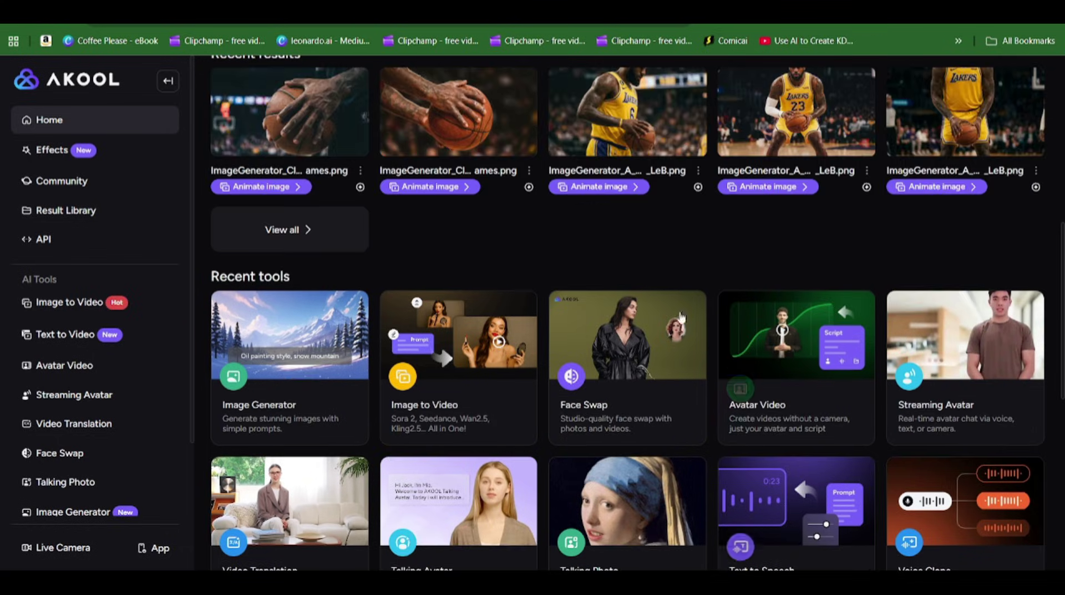
{"action": "scroll", "coordinate": [413, 217], "scroll_direction": "down", "scroll_amount": 3}
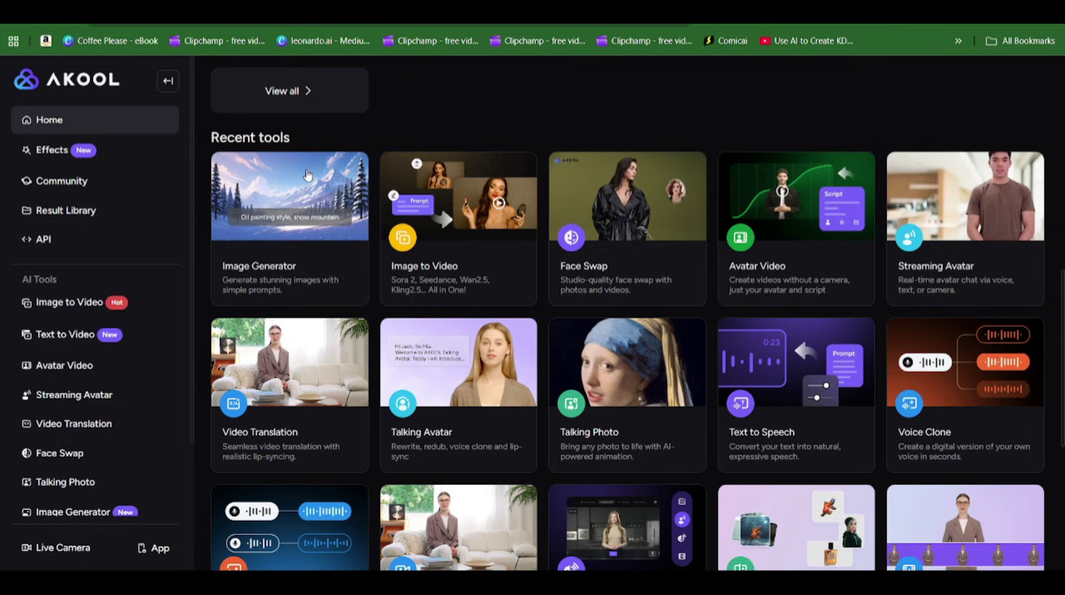
- Open the Image Generator and confirm Nano Banana pro is the selected model
{"action": "left_click", "coordinate": [238, 244]}
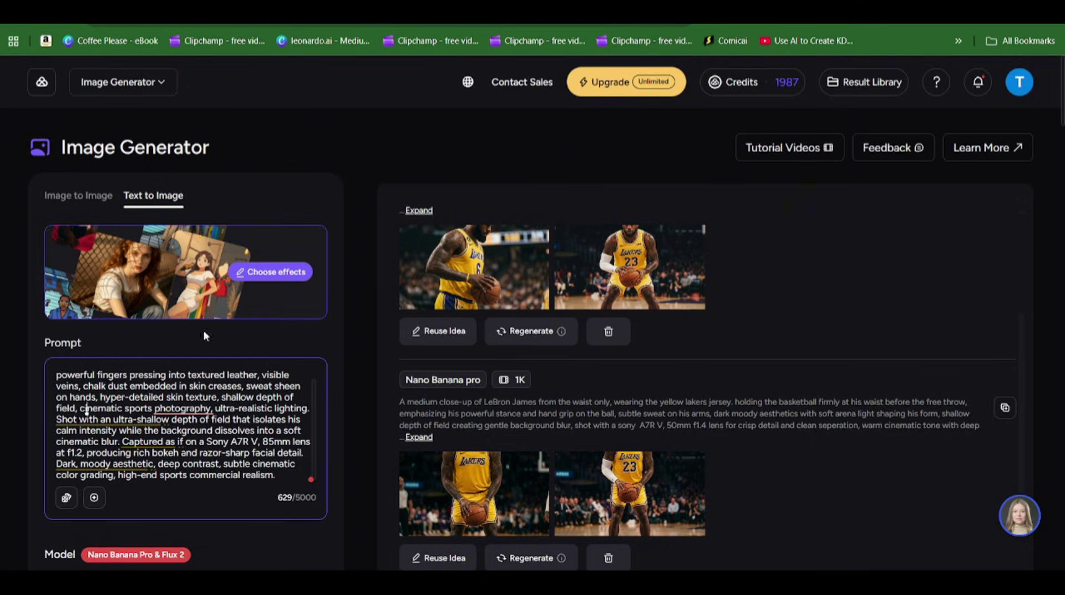
{"action": "scroll", "coordinate": [203, 329], "scroll_direction": "down", "scroll_amount": 3}
{"action": "scroll", "coordinate": [203, 330], "scroll_direction": "up", "scroll_amount": 4}
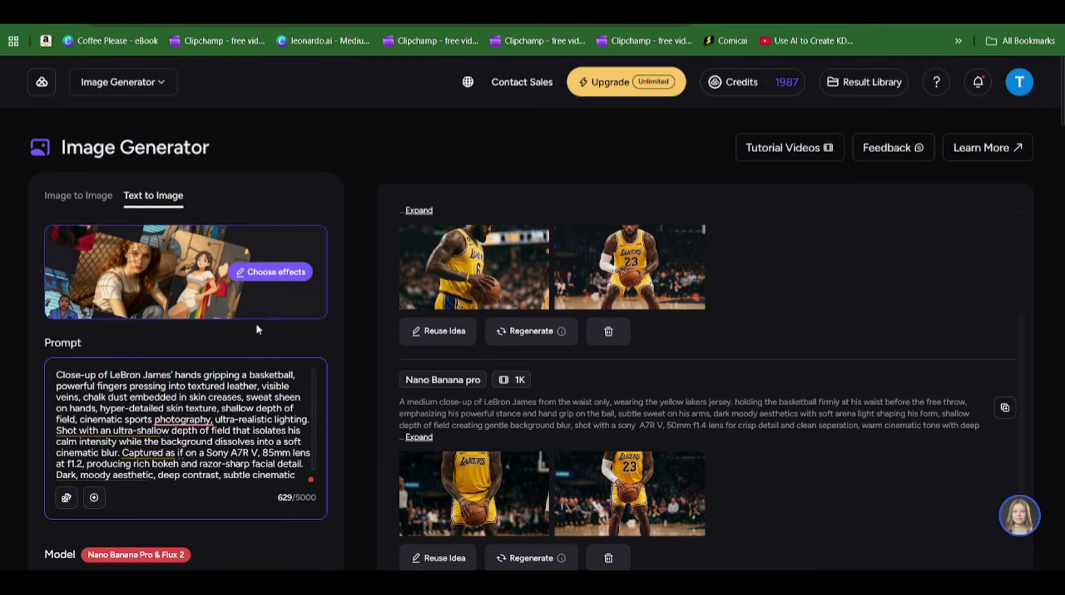
{"action": "scroll", "coordinate": [258, 329], "scroll_direction": "down", "scroll_amount": 5}
{"action": "left_click", "coordinate": [258, 324]}
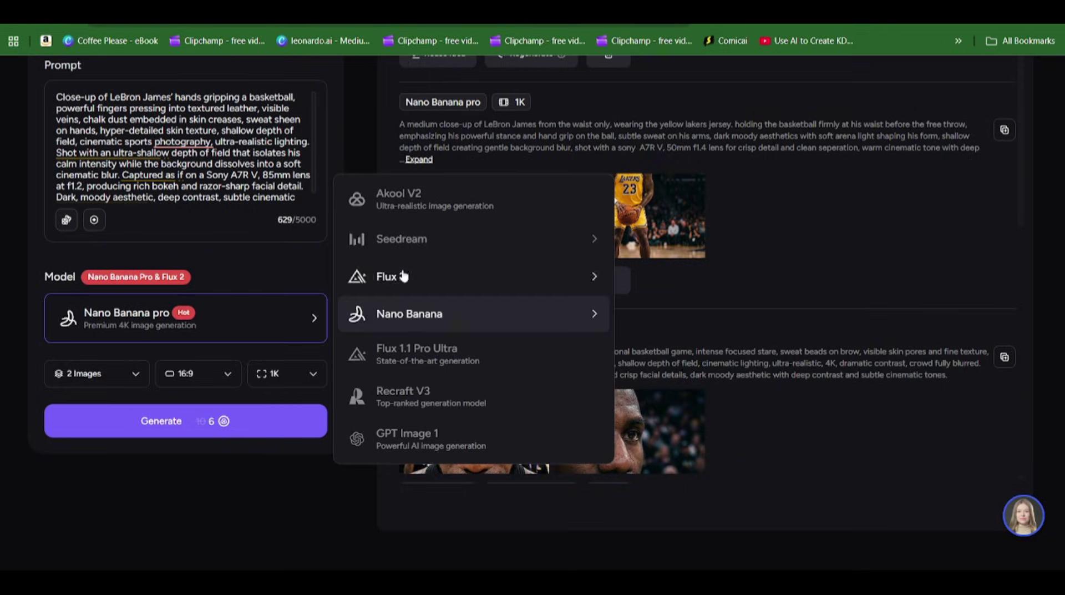
{"action": "mouse_move", "coordinate": [549, 328]}
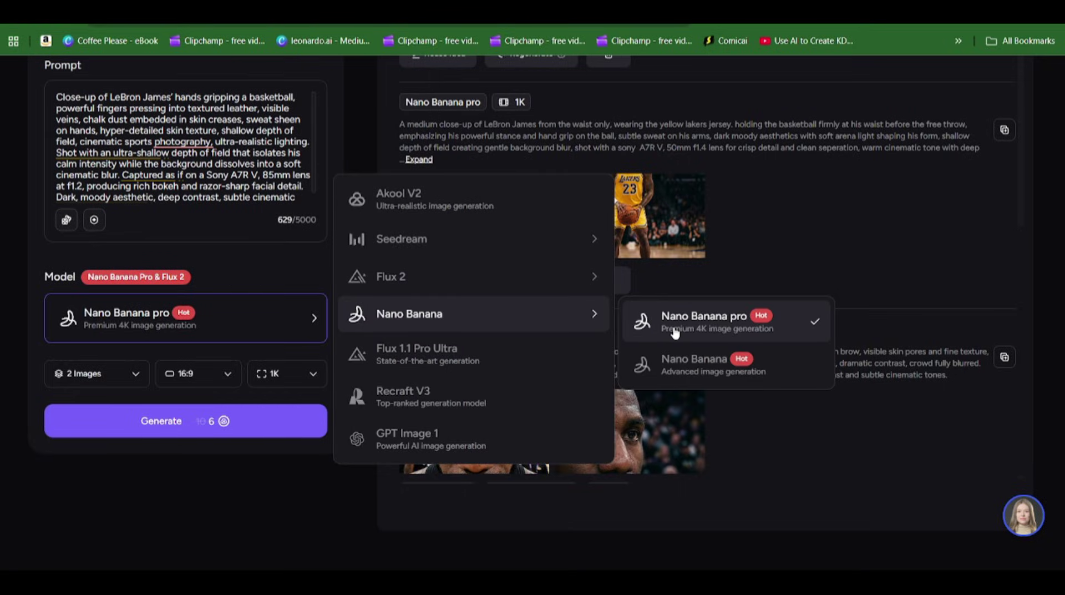
{"action": "left_click", "coordinate": [276, 275]}
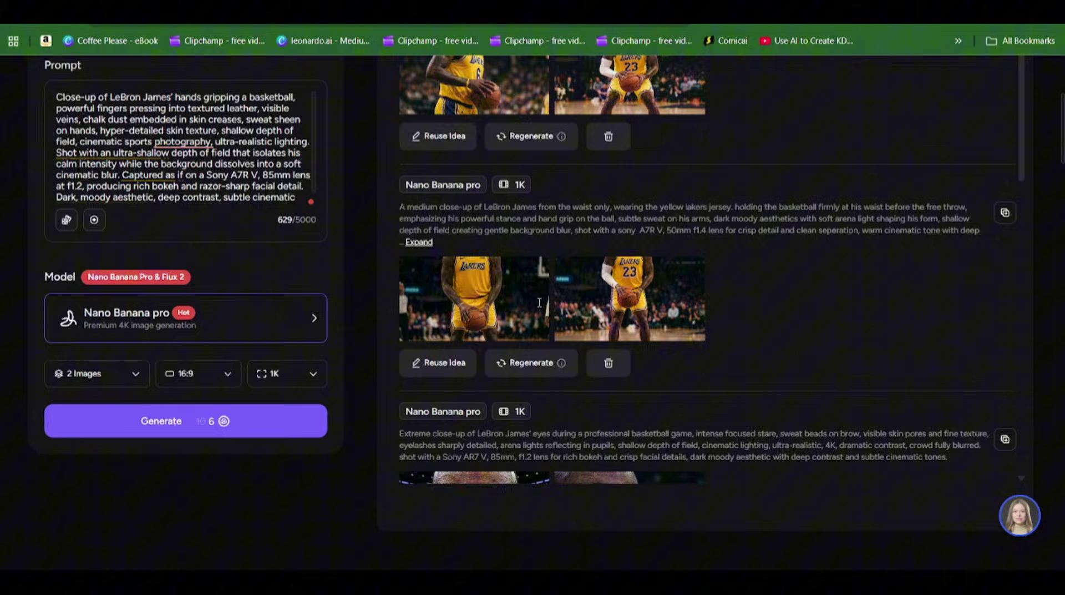
- Review the LeBron hands prompt, highlighting 'ultra-realistic lighting' and 'rich bokeh'
{"action": "scroll", "coordinate": [539, 302], "scroll_direction": "up", "scroll_amount": 5}
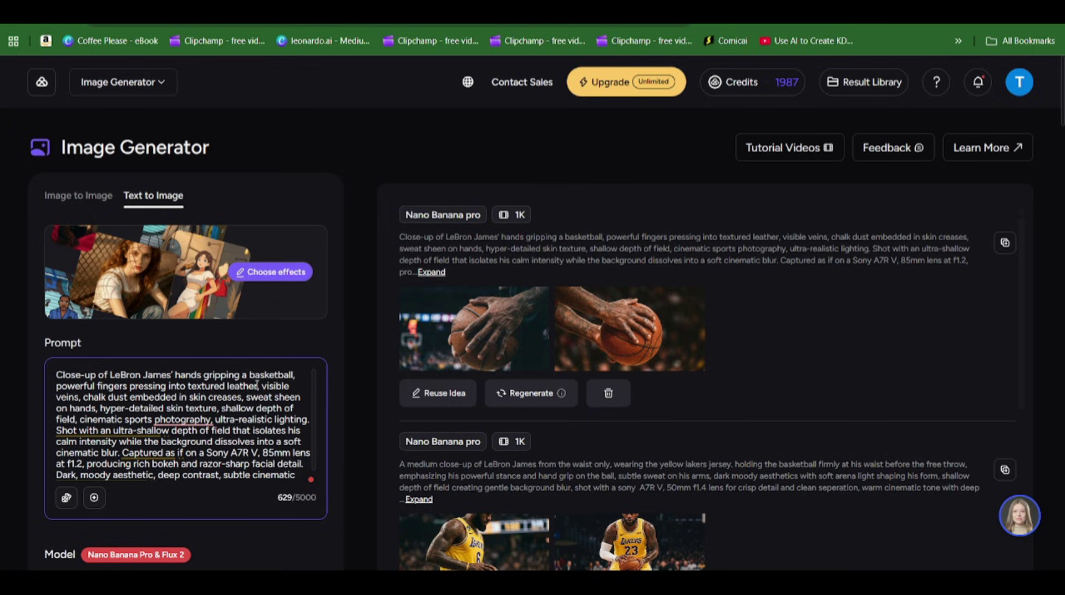
{"action": "scroll", "coordinate": [213, 398], "scroll_direction": "down", "scroll_amount": 1}
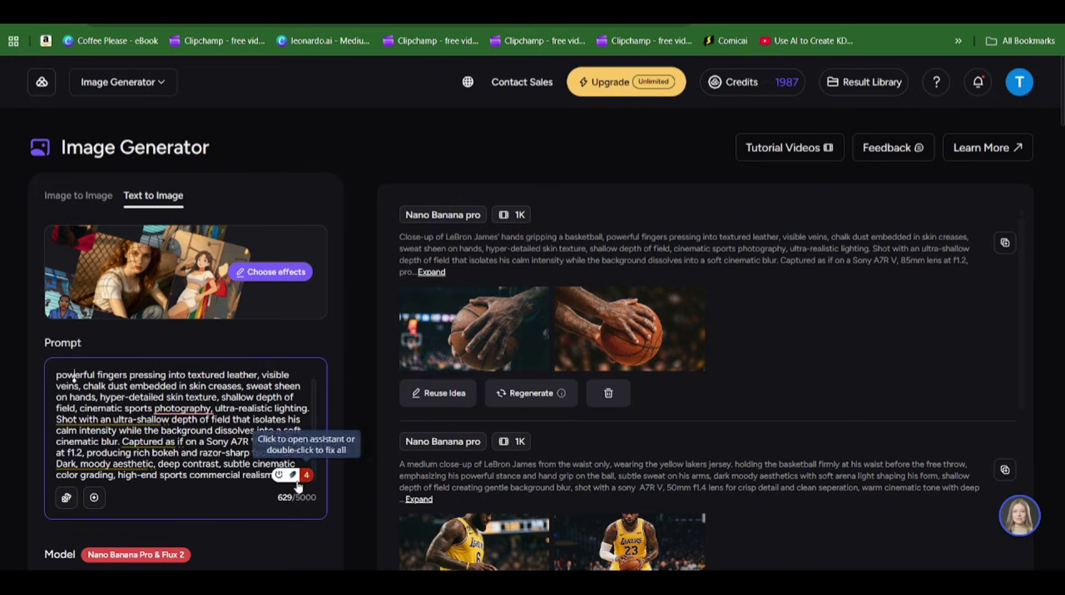
{"action": "scroll", "coordinate": [213, 398], "scroll_direction": "up", "scroll_amount": 1}
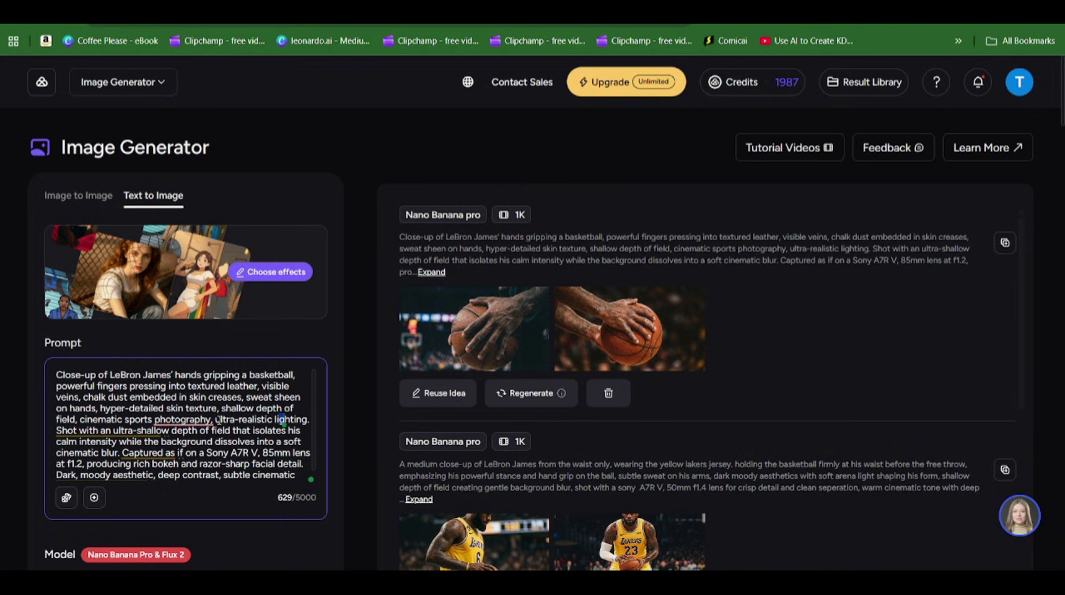
{"action": "left_click_drag", "start_coordinate": [215, 419], "coordinate": [295, 420]}
{"action": "mouse_move", "coordinate": [110, 462]}
{"action": "mouse_move", "coordinate": [231, 485]}
{"action": "scroll", "coordinate": [188, 462], "scroll_direction": "down", "scroll_amount": 1}
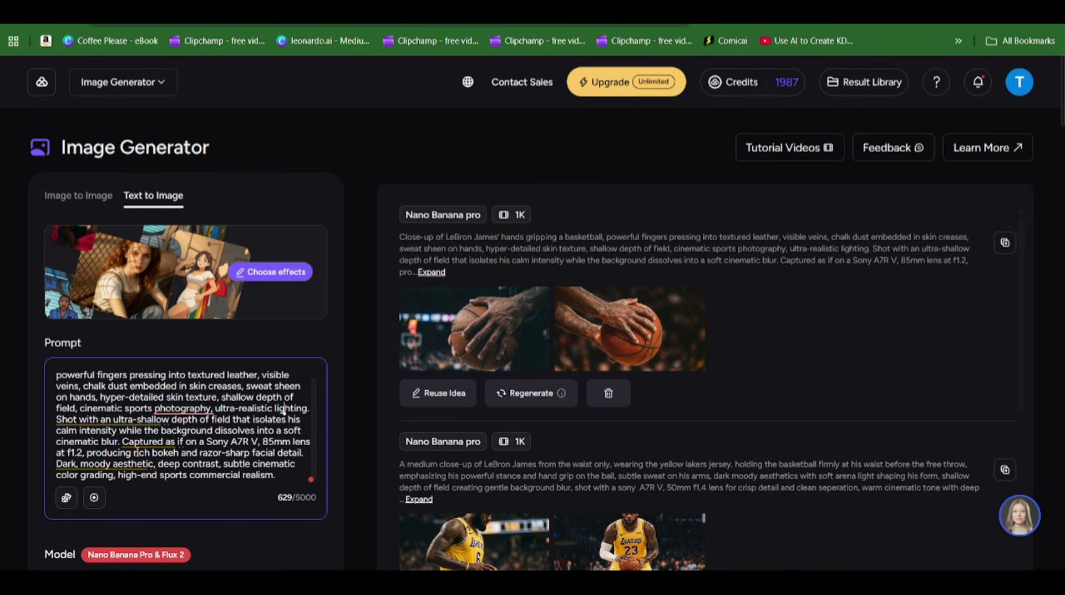
{"action": "left_click_drag", "start_coordinate": [133, 452], "coordinate": [162, 453]}
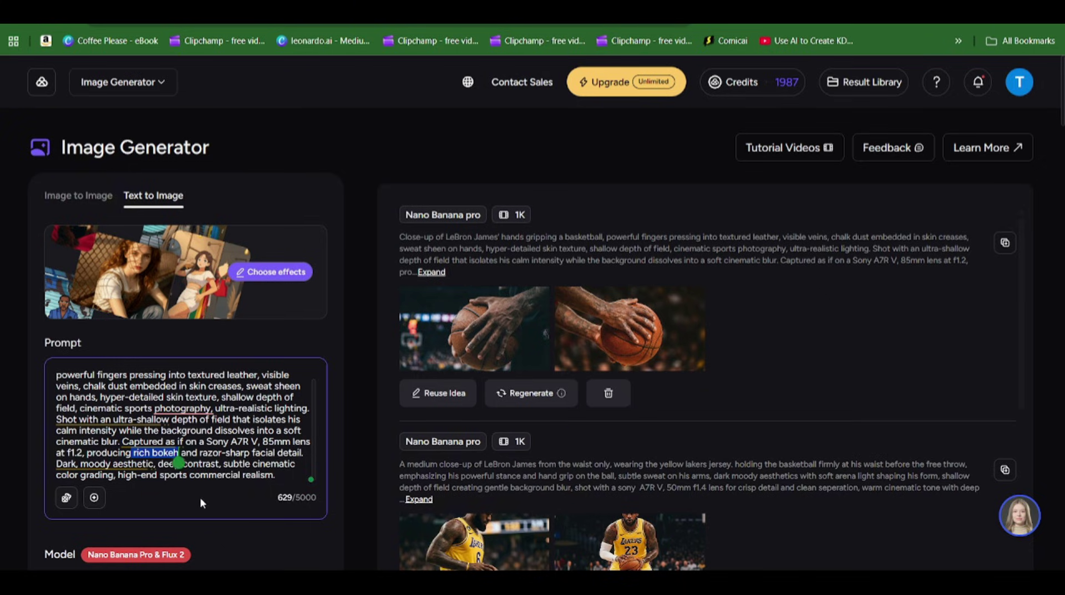
{"action": "scroll", "coordinate": [228, 476], "scroll_direction": "down", "scroll_amount": 2}
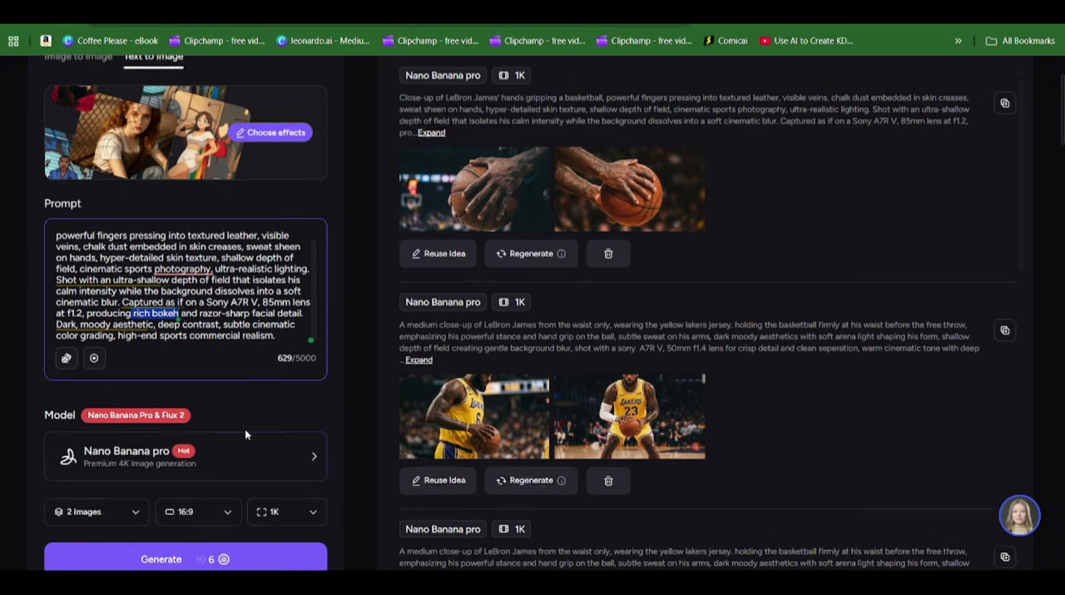
- Keep Nano Banana pro as the model and set the image count to 3
{"action": "scroll", "coordinate": [244, 428], "scroll_direction": "down", "scroll_amount": 2}
{"action": "left_click", "coordinate": [264, 327]}
{"action": "mouse_move", "coordinate": [414, 322]}
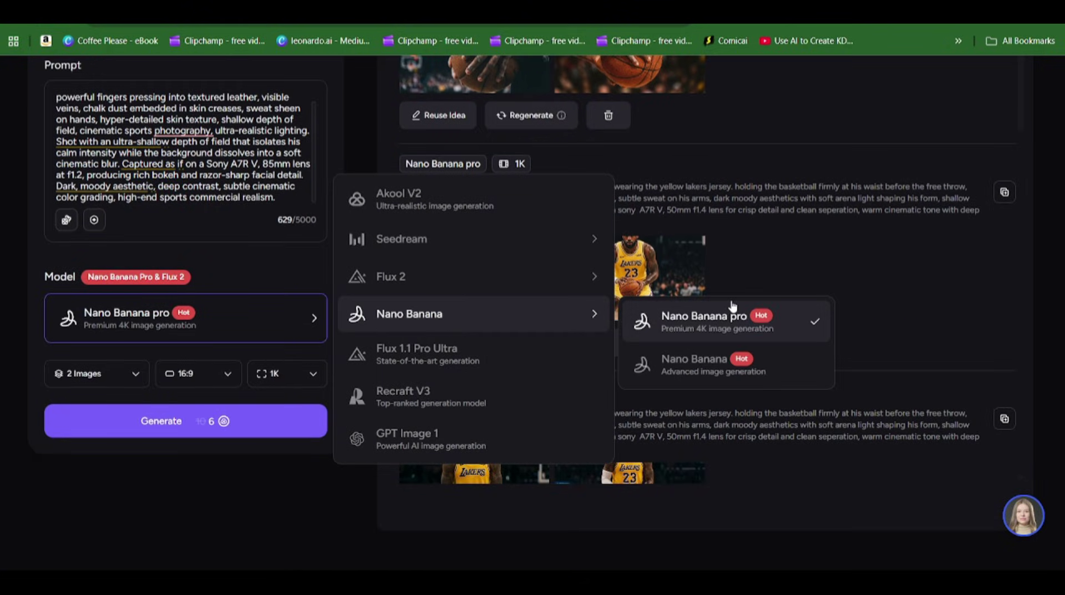
{"action": "left_click", "coordinate": [765, 327]}
{"action": "left_click", "coordinate": [111, 373]}
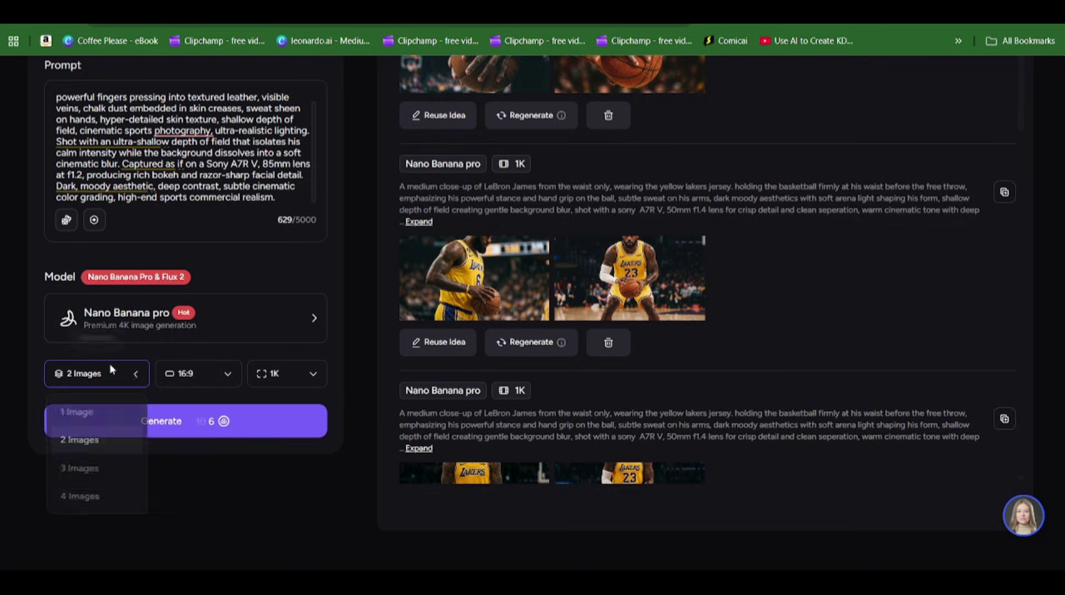
{"action": "left_click", "coordinate": [99, 473]}
- Keep the 16:9 aspect ratio and raise the resolution to 4K
{"action": "left_click", "coordinate": [206, 377]}
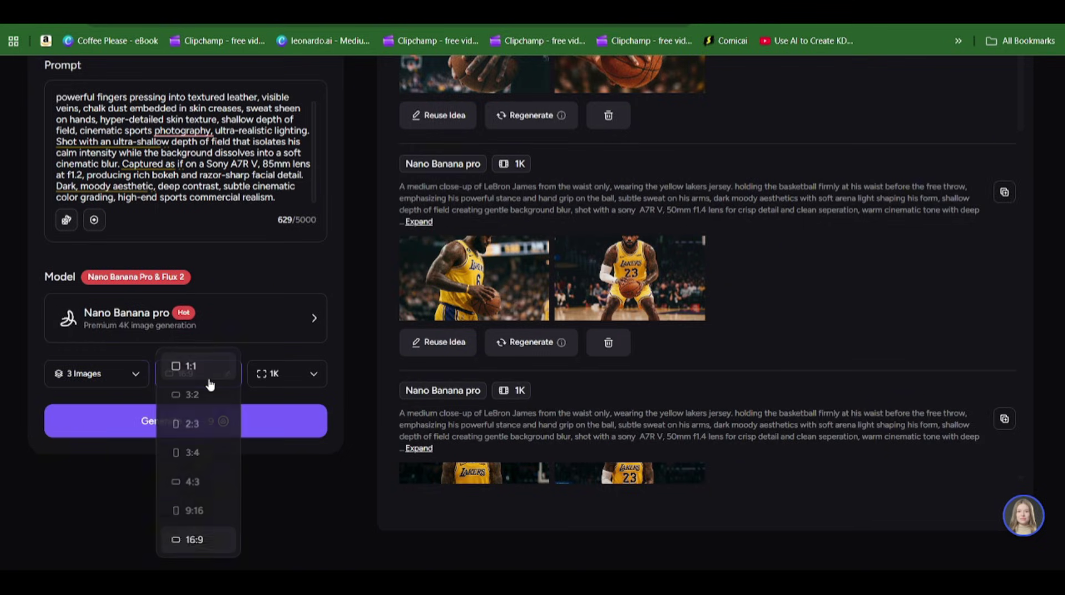
{"action": "left_click", "coordinate": [195, 540]}
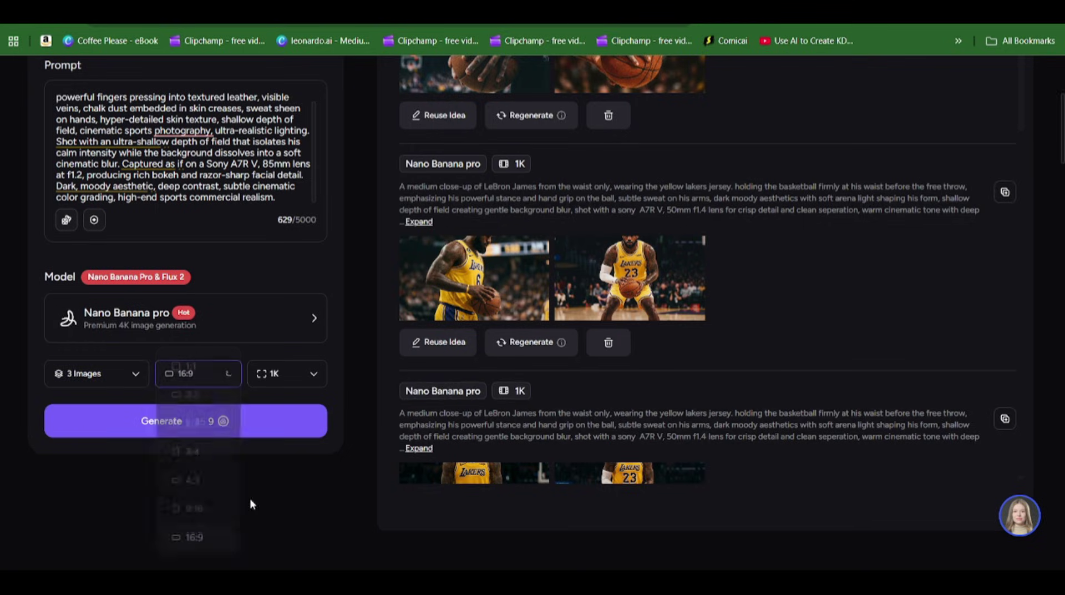
{"action": "left_click", "coordinate": [289, 372]}
{"action": "left_click", "coordinate": [289, 470]}
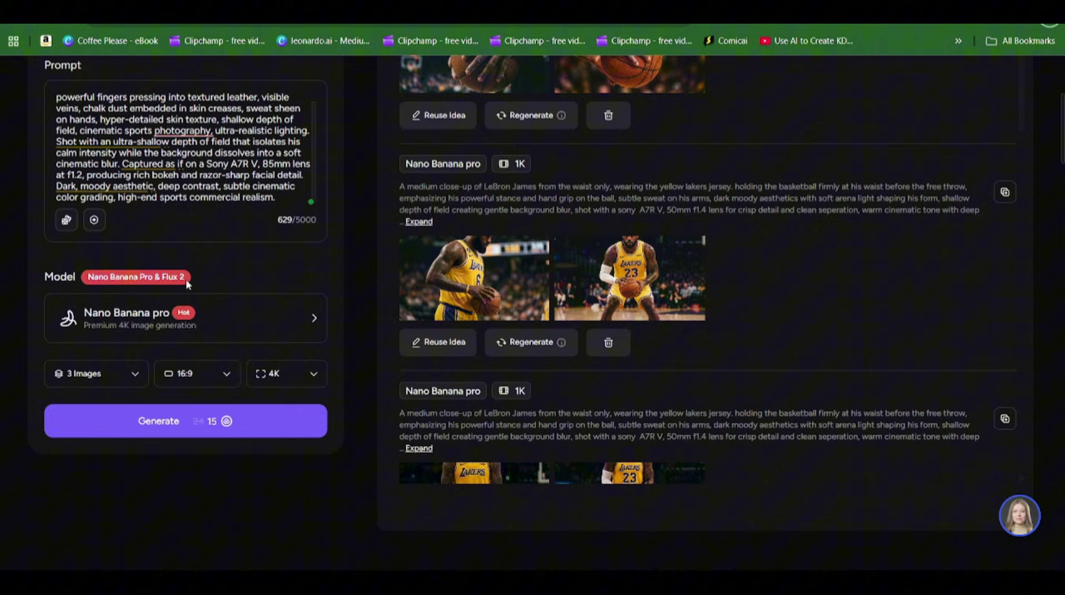
{"action": "scroll", "coordinate": [199, 332], "scroll_direction": "up", "scroll_amount": 4}
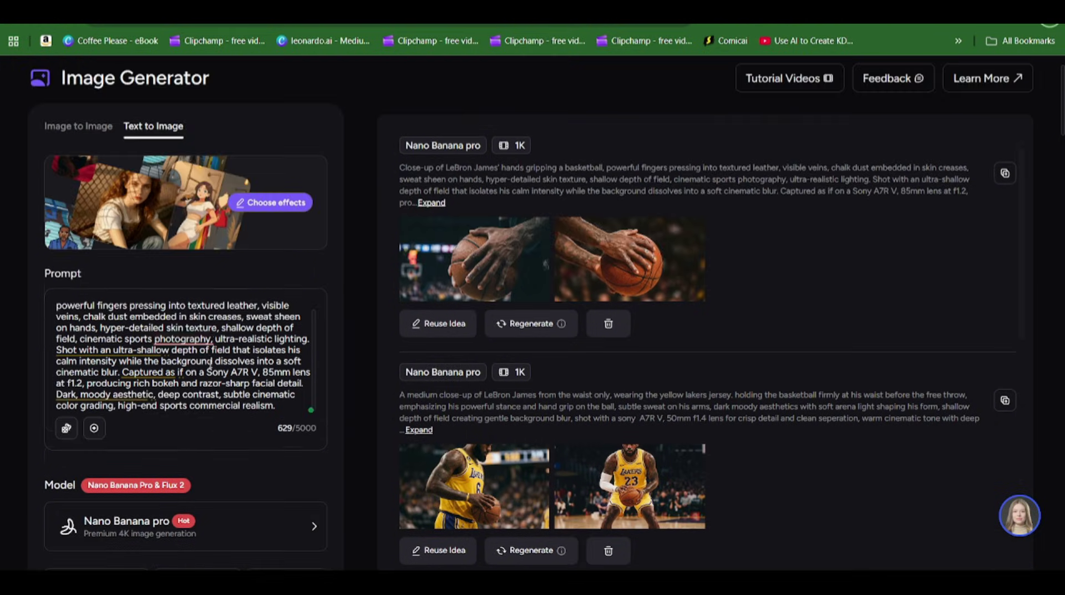
{"action": "scroll", "coordinate": [316, 404], "scroll_direction": "down", "scroll_amount": 1}
{"action": "scroll", "coordinate": [316, 404], "scroll_direction": "down", "scroll_amount": 3}
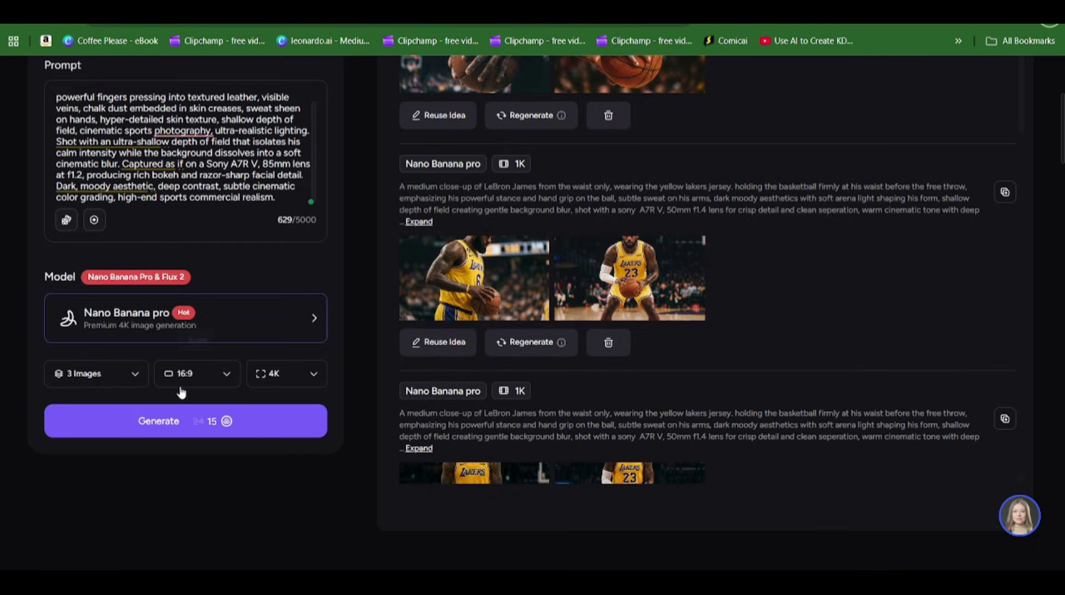
{"action": "scroll", "coordinate": [263, 304], "scroll_direction": "up", "scroll_amount": 4}
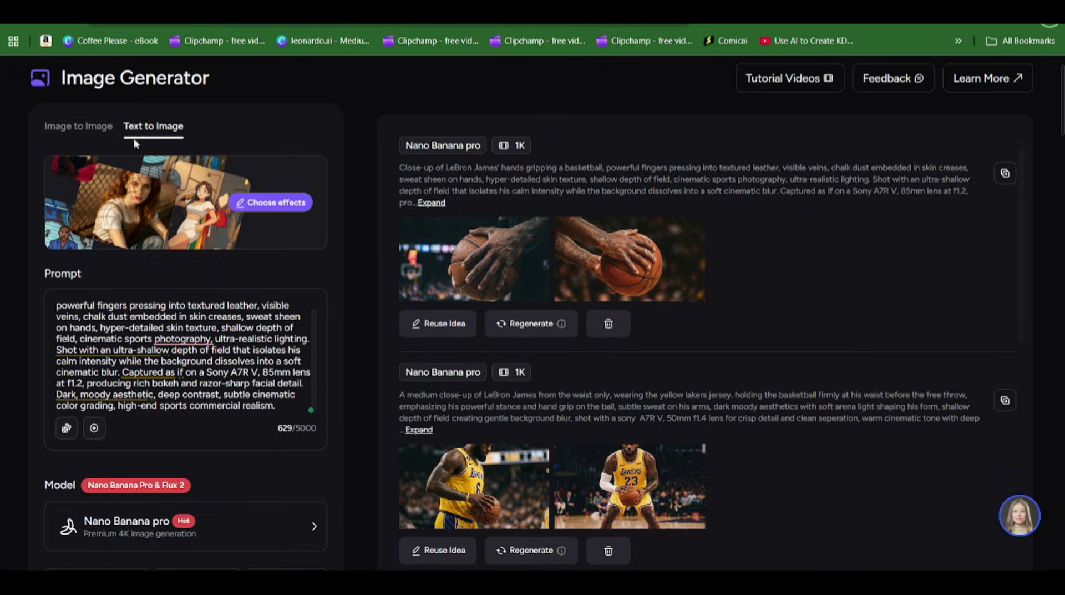
{"action": "scroll", "coordinate": [334, 202], "scroll_direction": "down", "scroll_amount": 3}
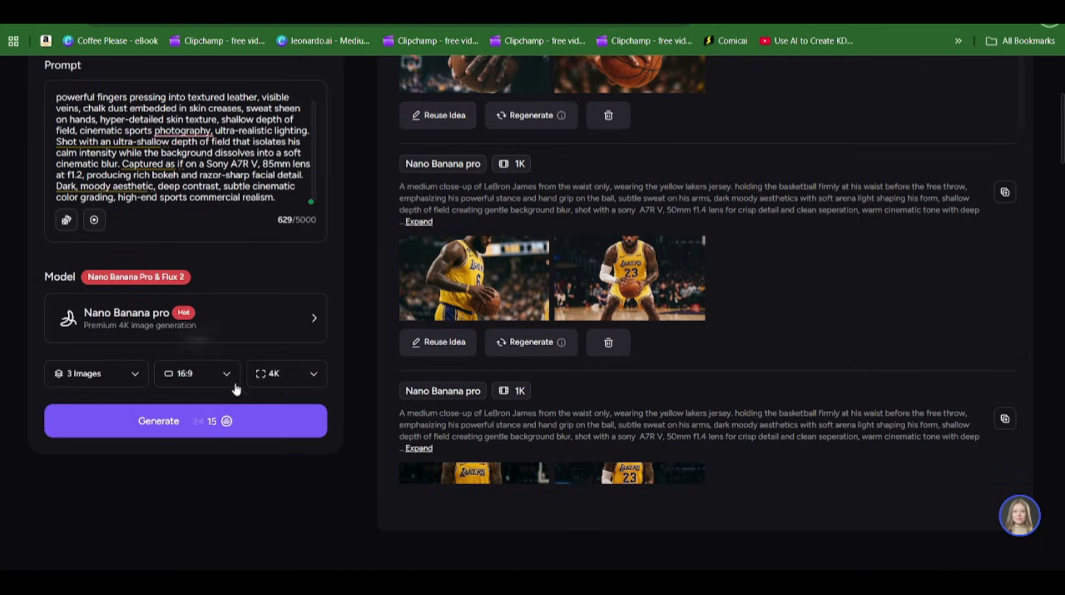
- Generate the three 4K basketball-hands images and view each one full-size
{"action": "left_click", "coordinate": [174, 421]}
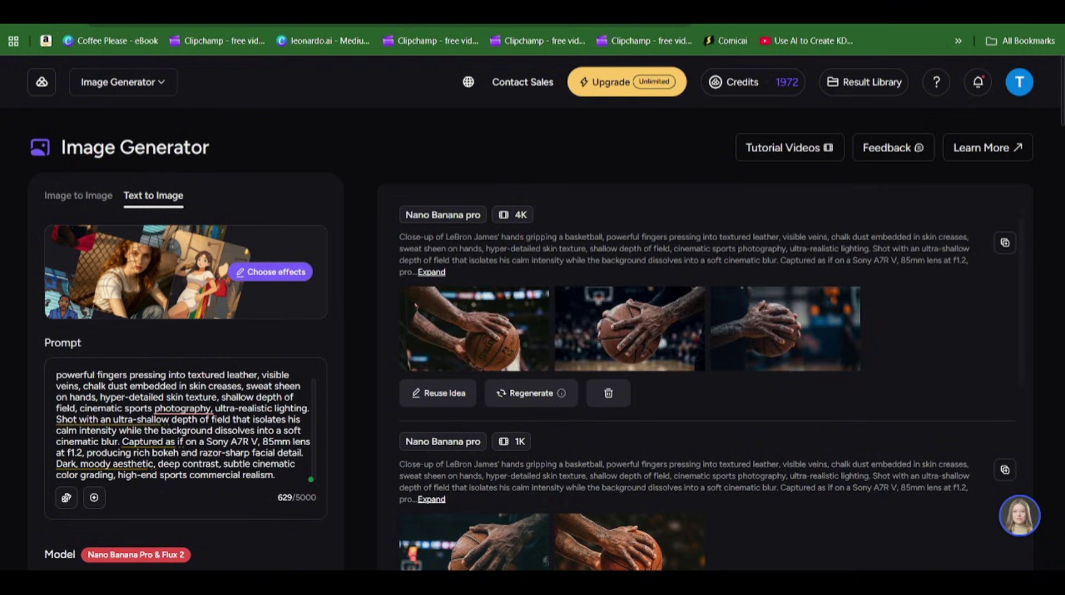
{"action": "left_click", "coordinate": [488, 343]}
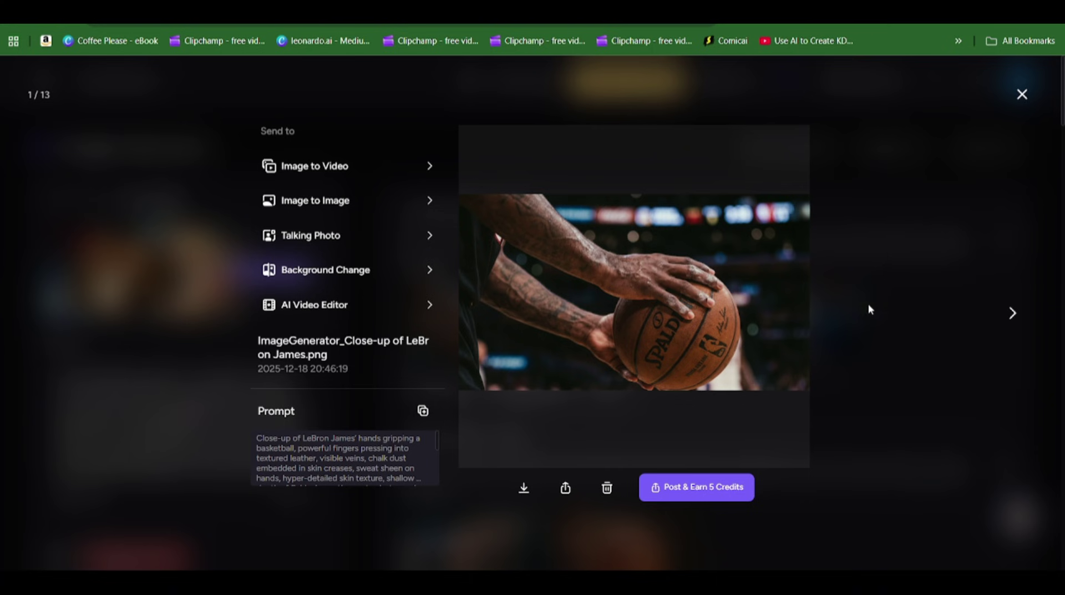
{"action": "left_click", "coordinate": [1022, 95]}
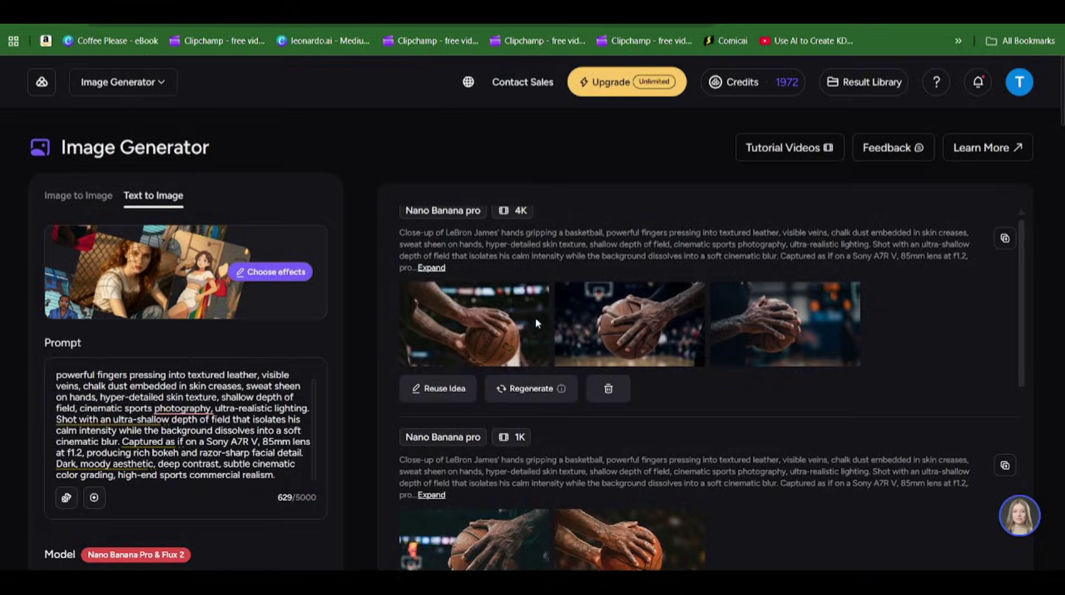
{"action": "left_click", "coordinate": [634, 310]}
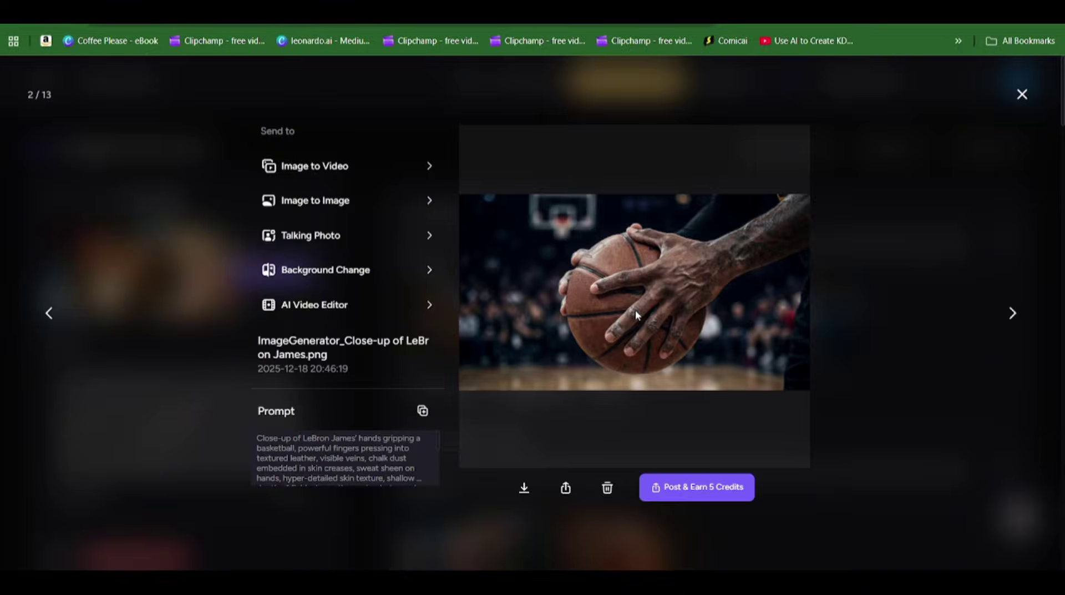
{"action": "left_click", "coordinate": [1022, 96]}
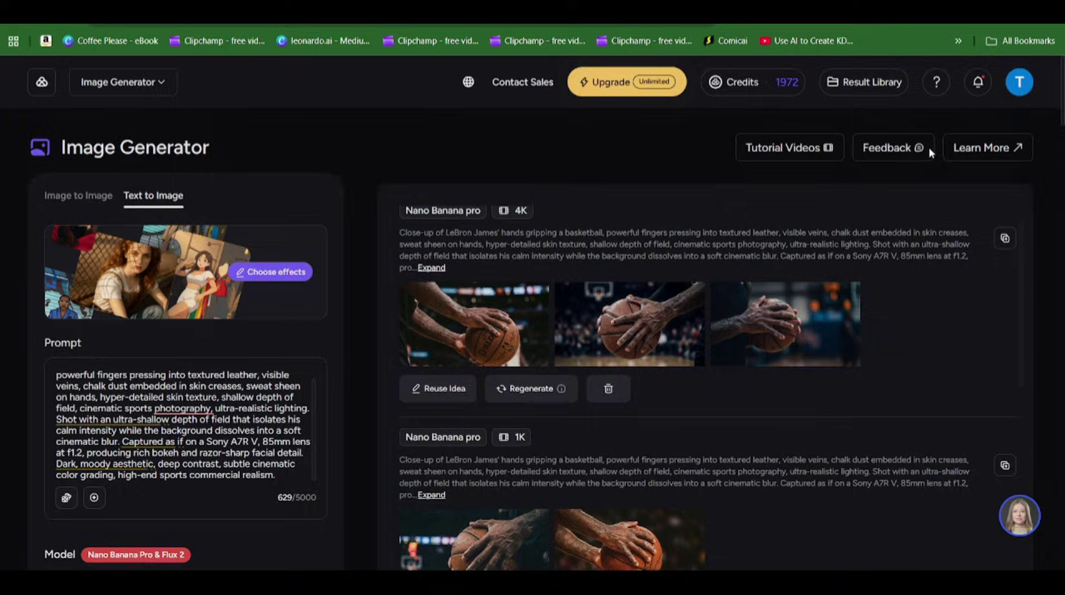
{"action": "left_click", "coordinate": [781, 312]}
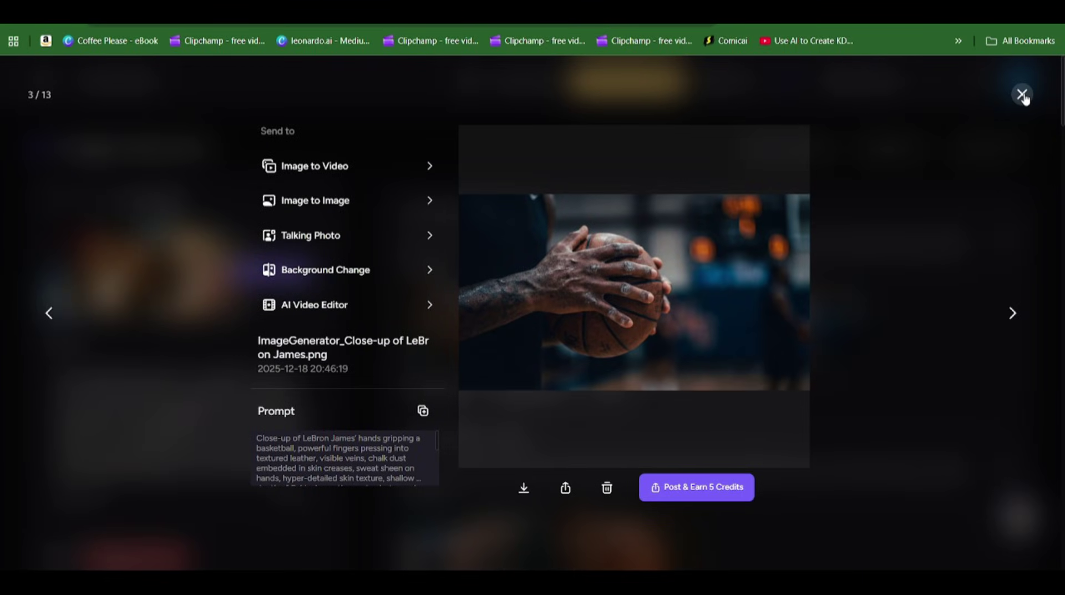
{"action": "left_click", "coordinate": [1022, 95]}
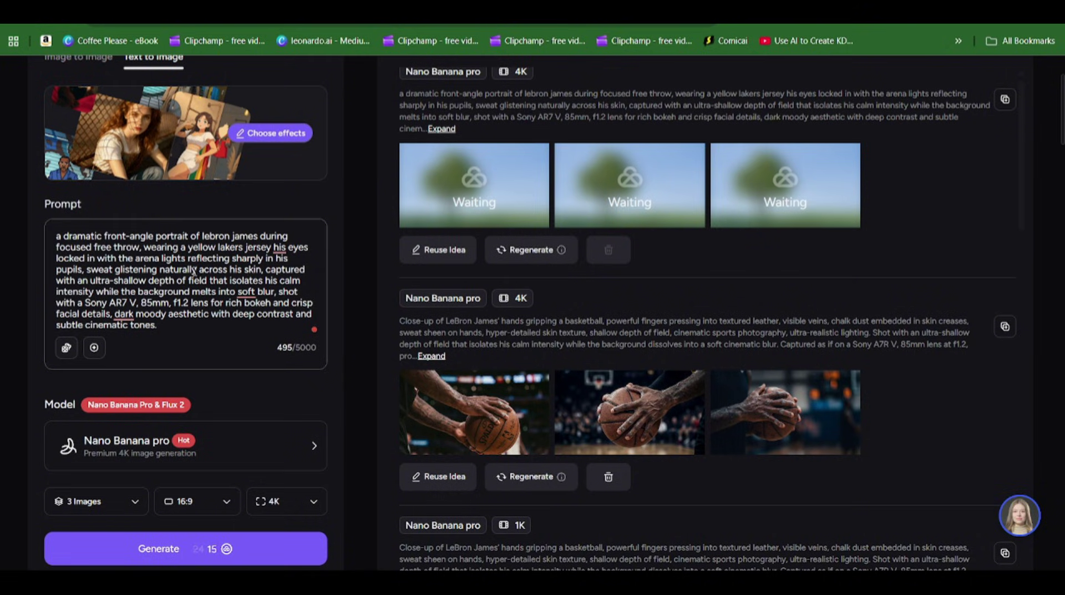
- Place the cursor in the front-angle LeBron portrait prompt to edit it
{"action": "scroll", "coordinate": [227, 283], "scroll_direction": "down", "scroll_amount": 1}
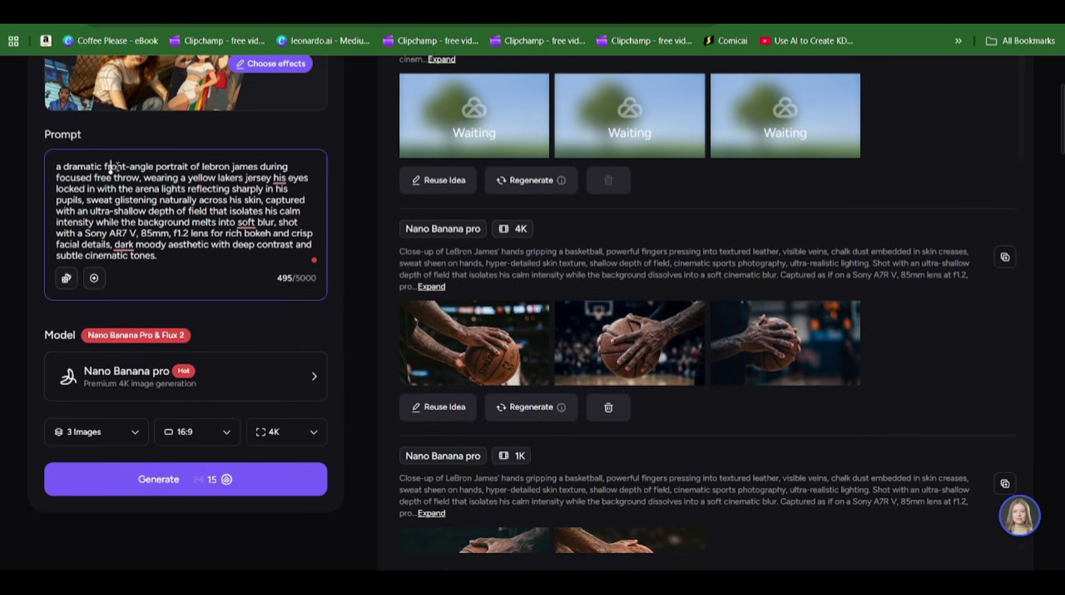
{"action": "left_click", "coordinate": [211, 211]}
{"action": "left_click", "coordinate": [111, 166]}
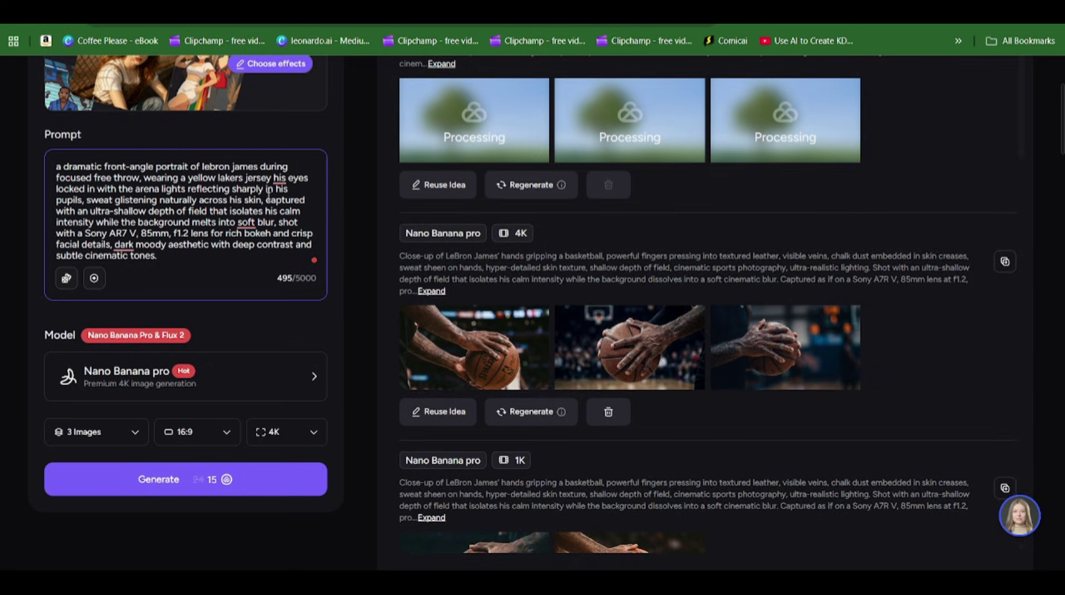
{"action": "scroll", "coordinate": [450, 258], "scroll_direction": "up", "scroll_amount": 3}
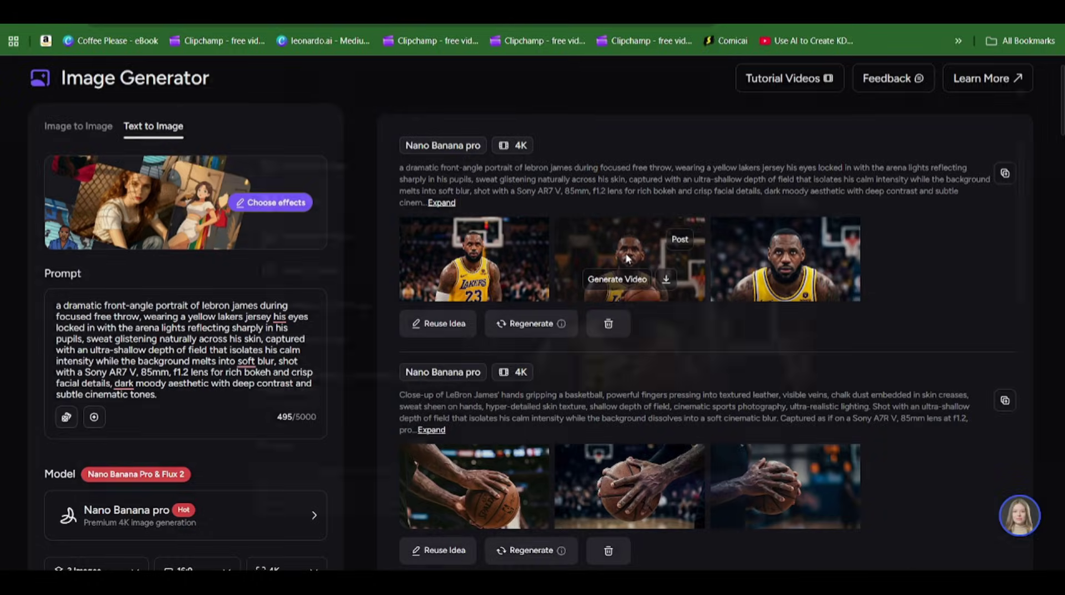
- View each of the three 4K LeBron free-throw portraits in yellow Lakers jerseys full-size
{"action": "left_click", "coordinate": [626, 262]}
{"action": "left_click", "coordinate": [1020, 95]}
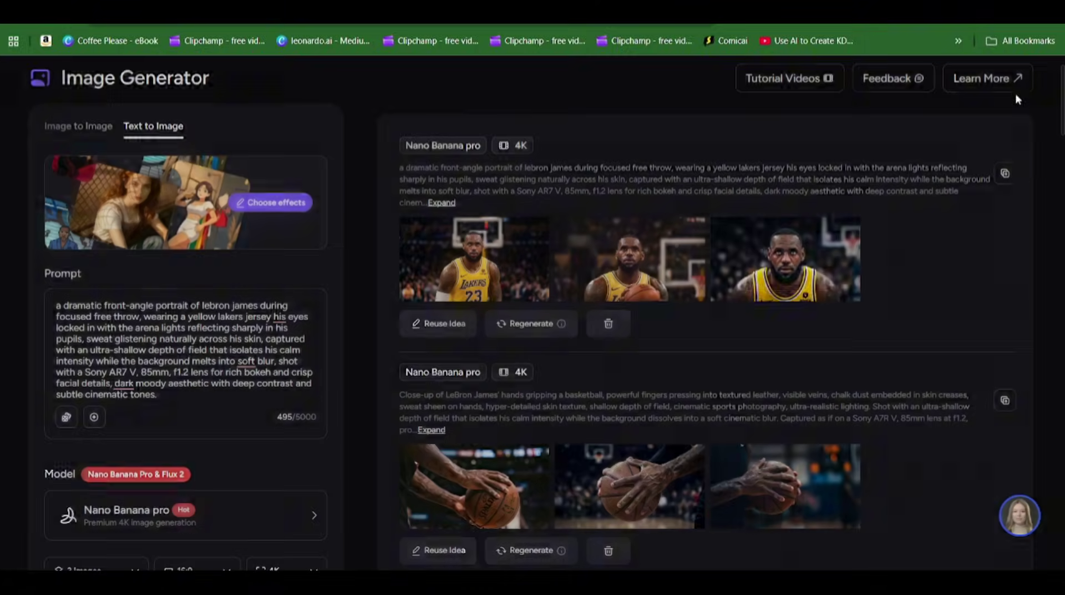
{"action": "left_click", "coordinate": [763, 244]}
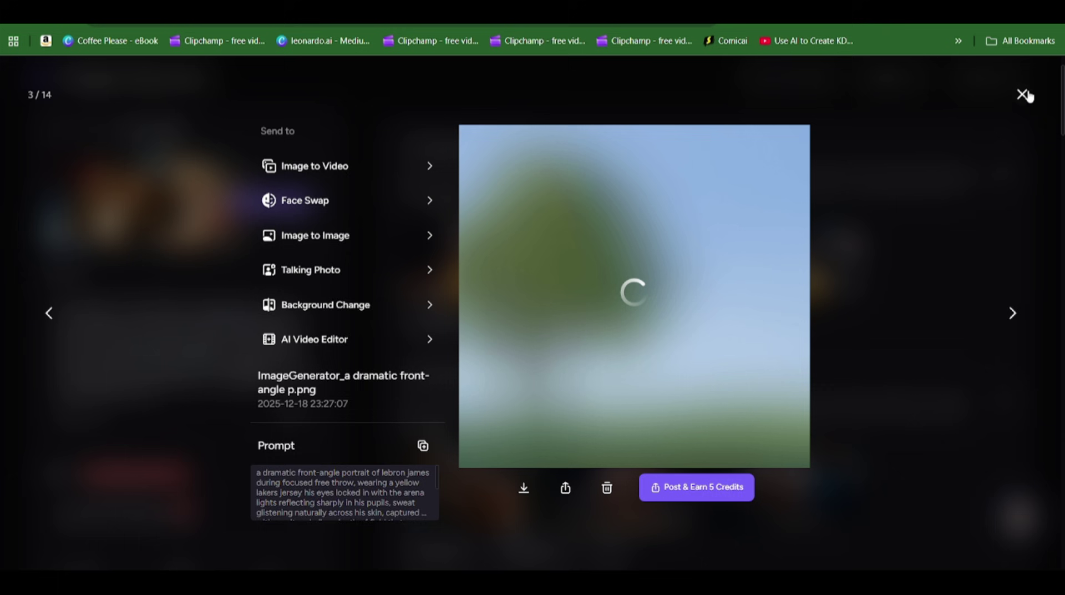
{"action": "left_click", "coordinate": [1021, 94]}
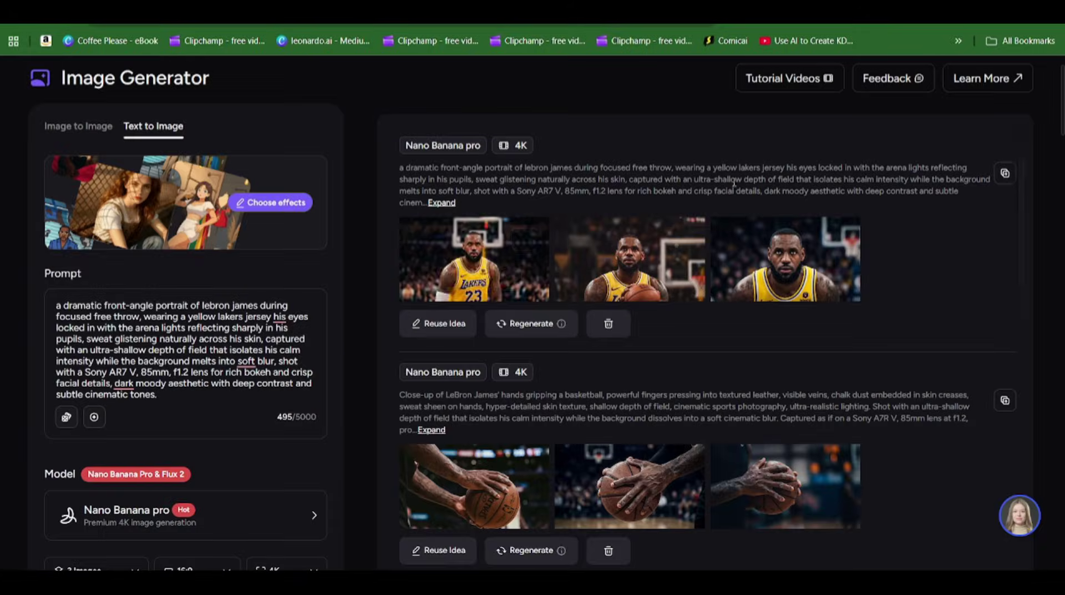
{"action": "left_click", "coordinate": [477, 230]}
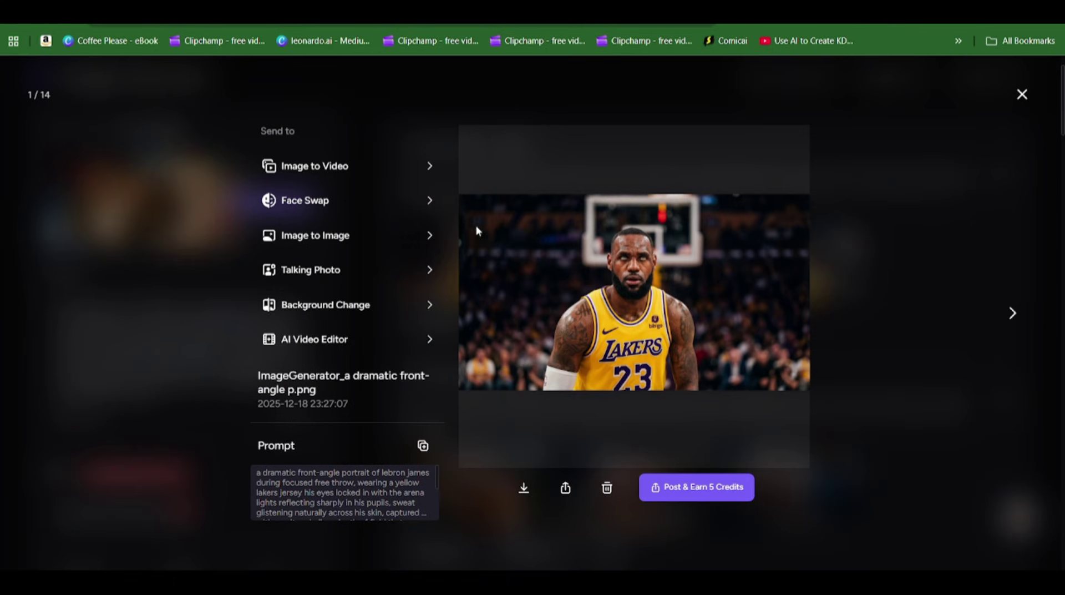
{"action": "left_click", "coordinate": [1029, 96]}
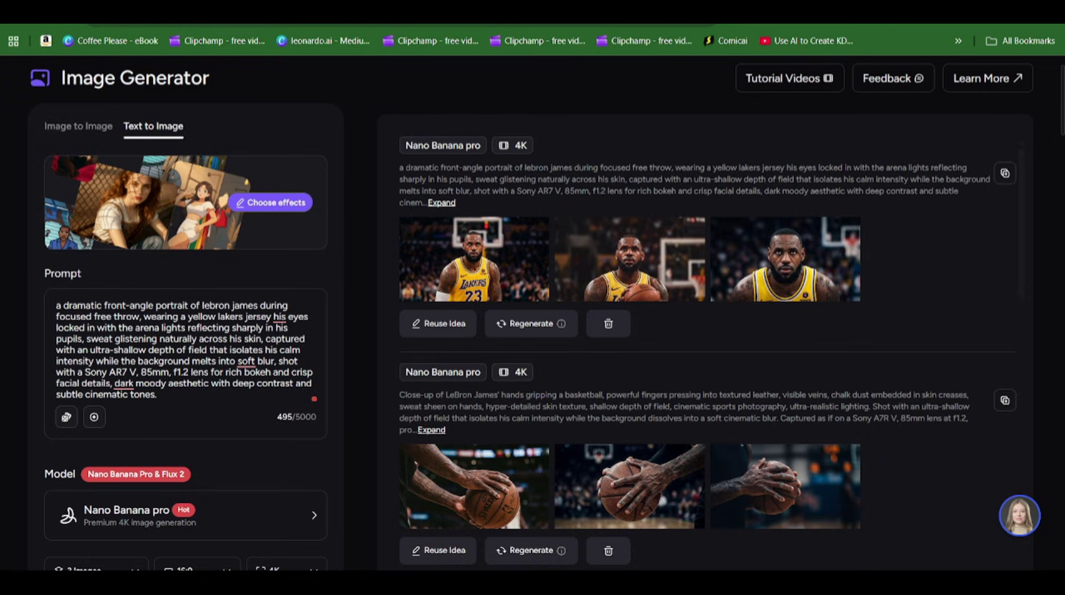
- Replace the whole prompt with the pasted Extreme close-up eyes prompt
{"action": "key", "text": "ctrl+a"}
{"action": "type", "text": "Extreme close-up of LeBron James' eyes during a professional basketball game, intense focused stare, sweat beads on brow, visible skin pores and fine texture, eyelashes sharply detailed, arena lights reflecting in pupils, shallow depth of field, cinematic lighting, ultra-realistic, 4K, dramatic contrast, crowd fully blurred. shot with a Sony AR7 V, 85mm, f1.2 lens for rich bokeh and crisp facial details, dark moody aesthetic with deep contrast and subtle cinematic tones."}
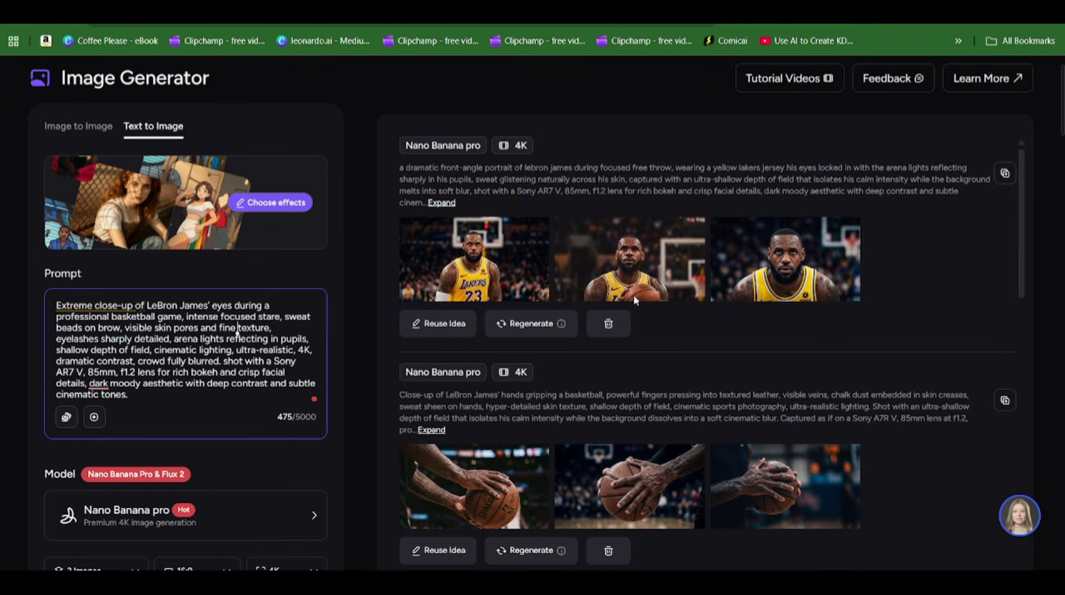
{"action": "scroll", "coordinate": [300, 396], "scroll_direction": "down", "scroll_amount": 1}
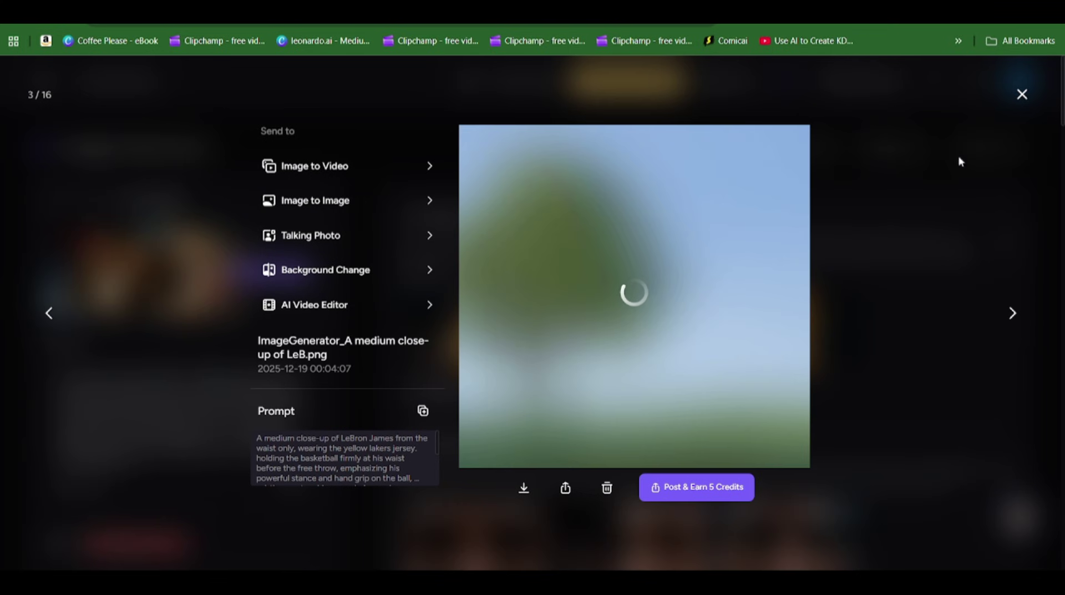
- View the first two newly generated images full-size
{"action": "left_click", "coordinate": [1022, 95]}
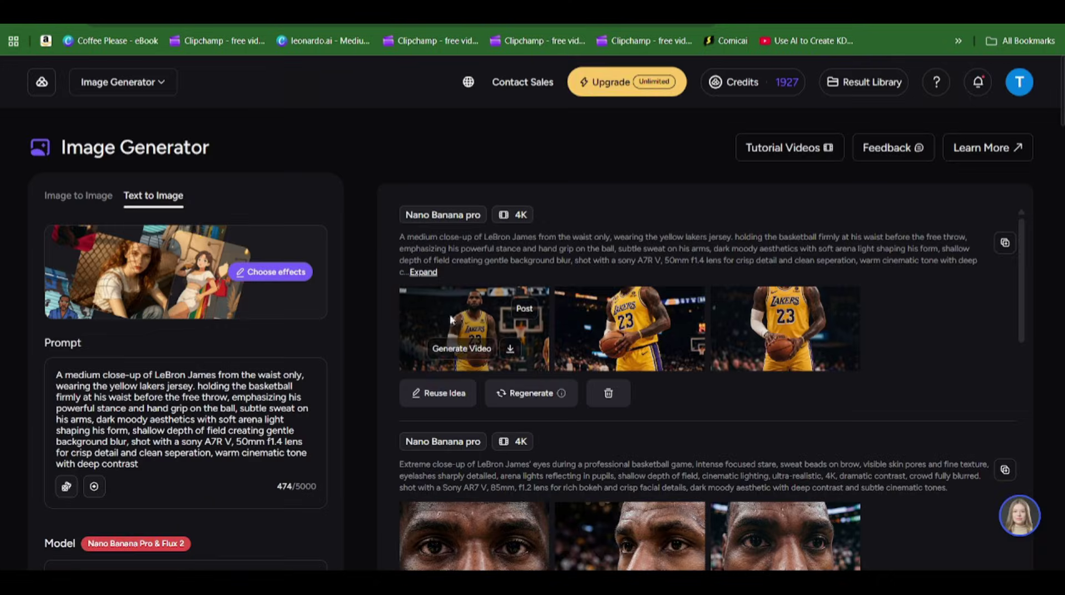
{"action": "left_click", "coordinate": [475, 318]}
{"action": "left_click", "coordinate": [1022, 94]}
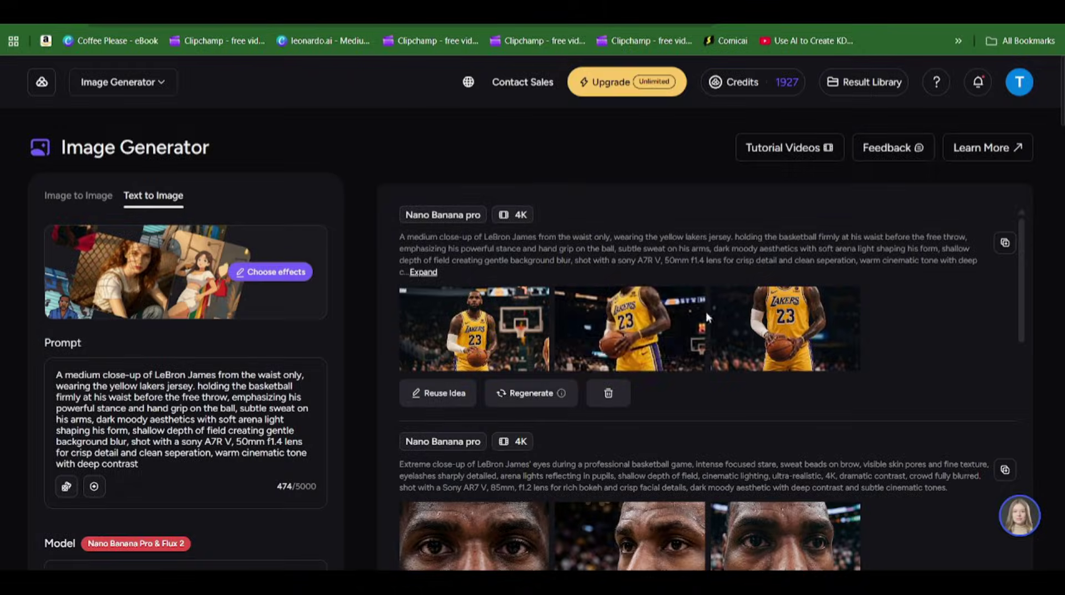
{"action": "left_click", "coordinate": [618, 321]}
{"action": "left_click", "coordinate": [1022, 93]}
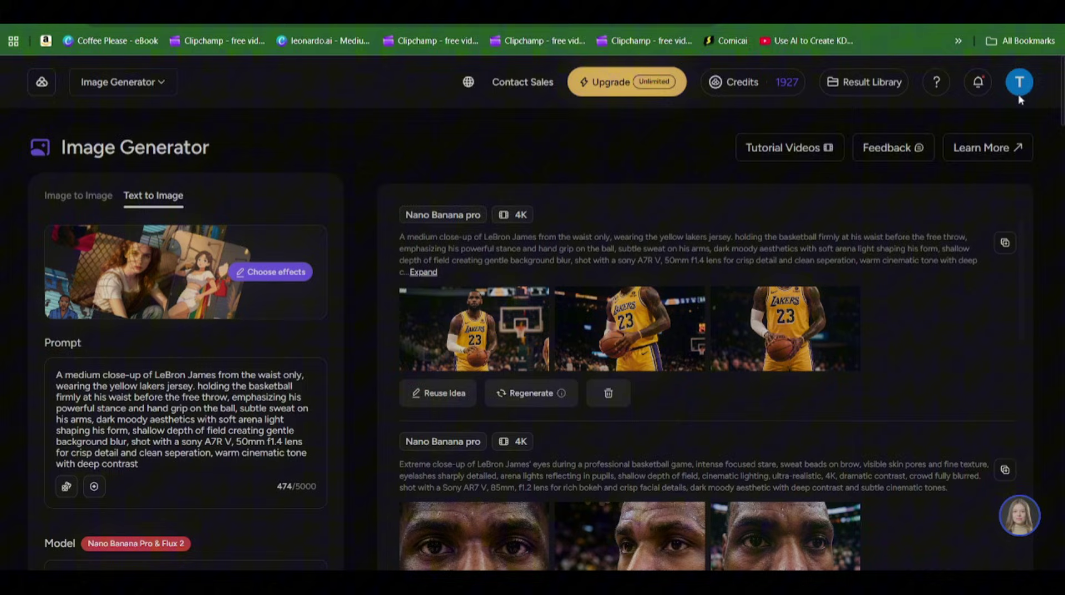
- View all three waist-up LeBron free-throw images full-size and scroll back to that entry
{"action": "mouse_move", "coordinate": [1021, 88]}
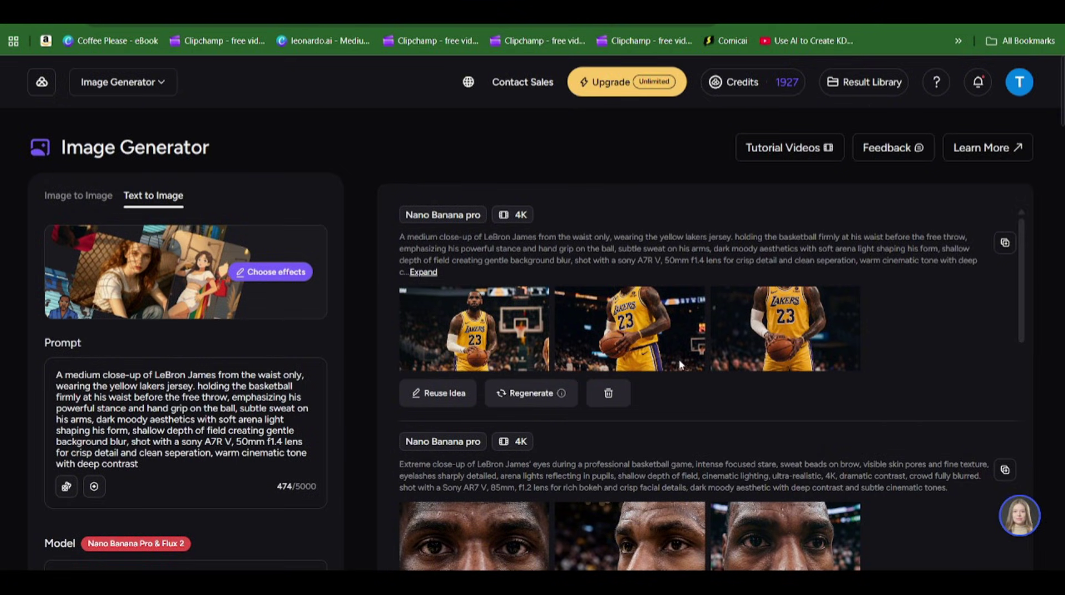
{"action": "left_click", "coordinate": [467, 322]}
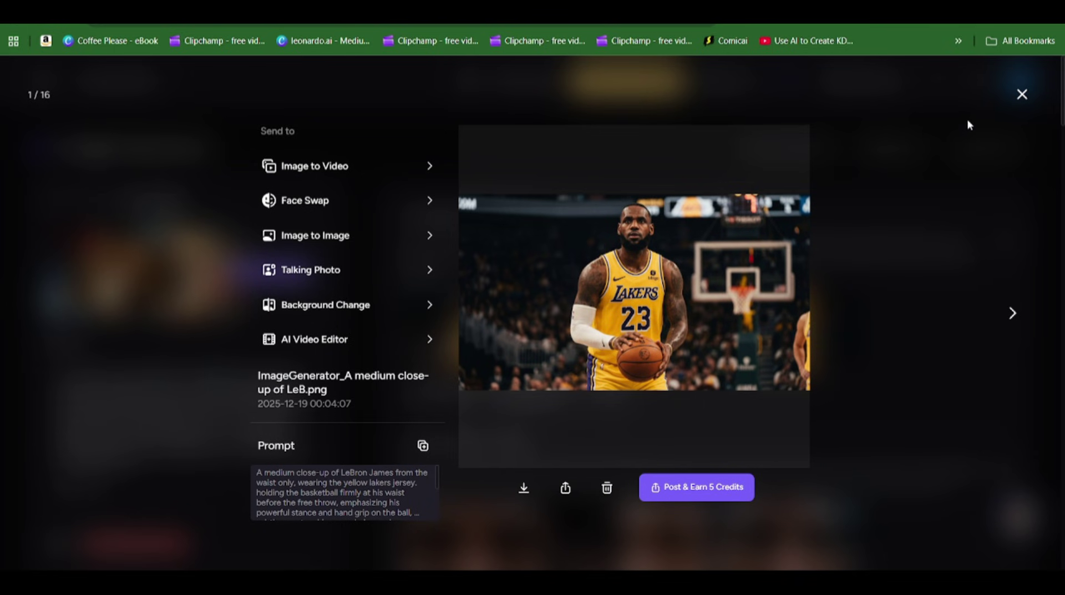
{"action": "left_click", "coordinate": [1022, 94]}
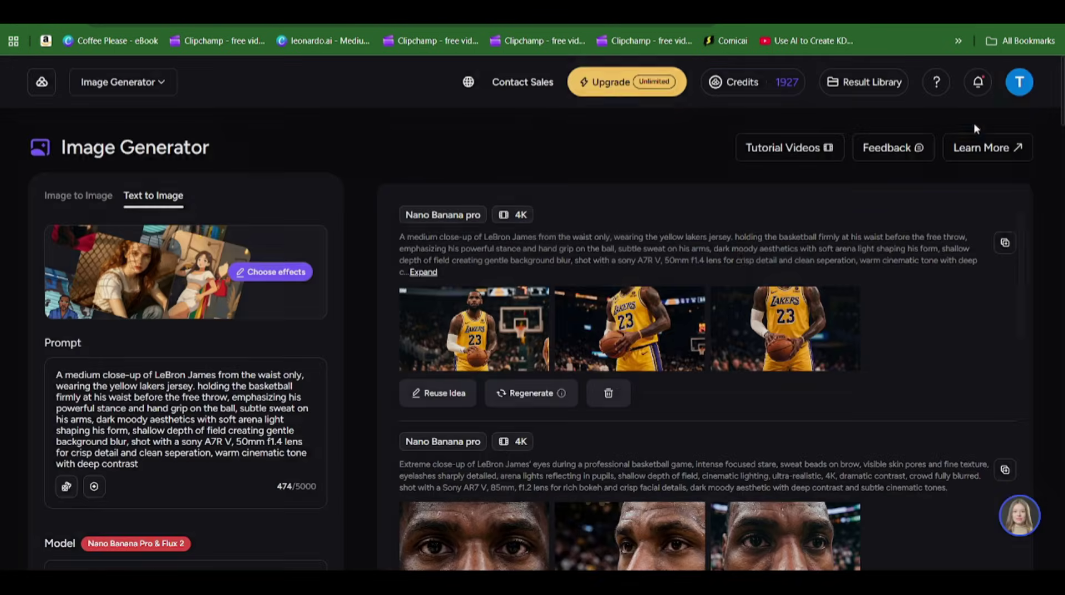
{"action": "left_click", "coordinate": [614, 324]}
{"action": "left_click", "coordinate": [1021, 94]}
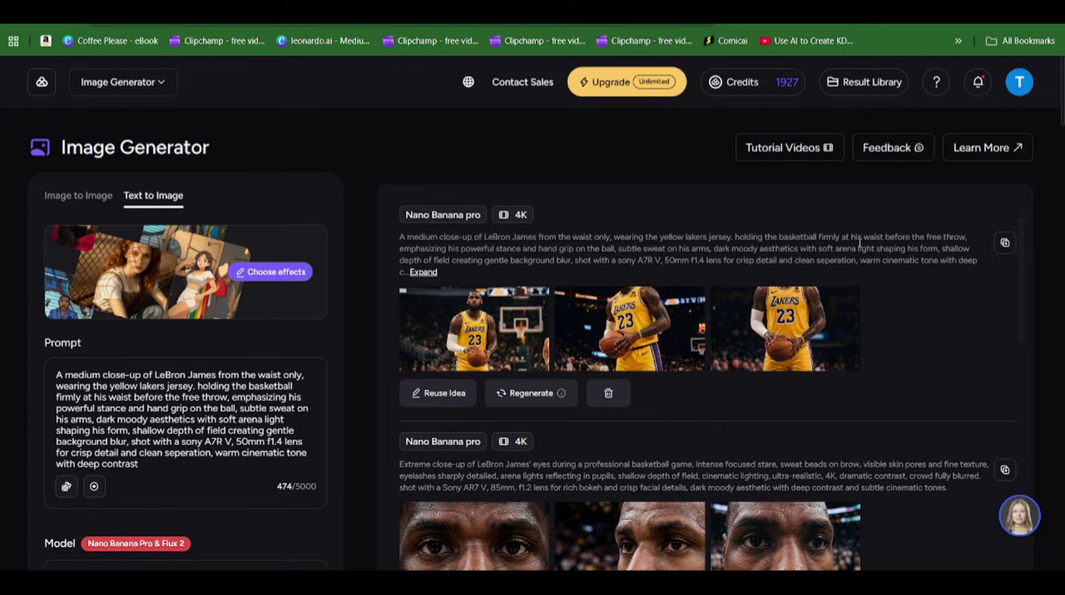
{"action": "left_click", "coordinate": [777, 325]}
{"action": "left_click", "coordinate": [1019, 92]}
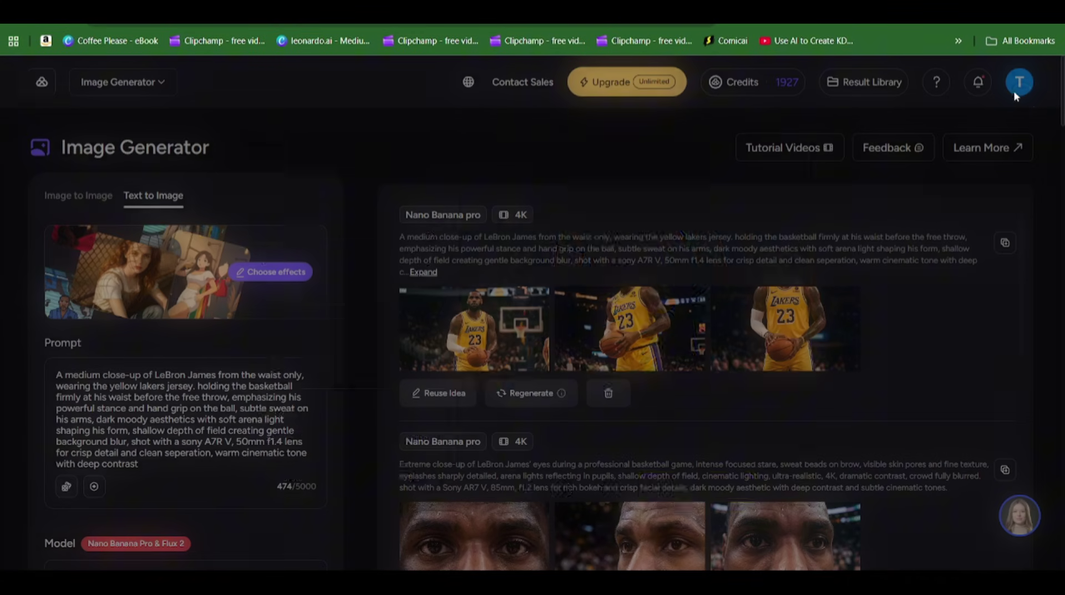
{"action": "scroll", "coordinate": [598, 287], "scroll_direction": "down", "scroll_amount": 4}
{"action": "scroll", "coordinate": [597, 287], "scroll_direction": "down", "scroll_amount": 5}
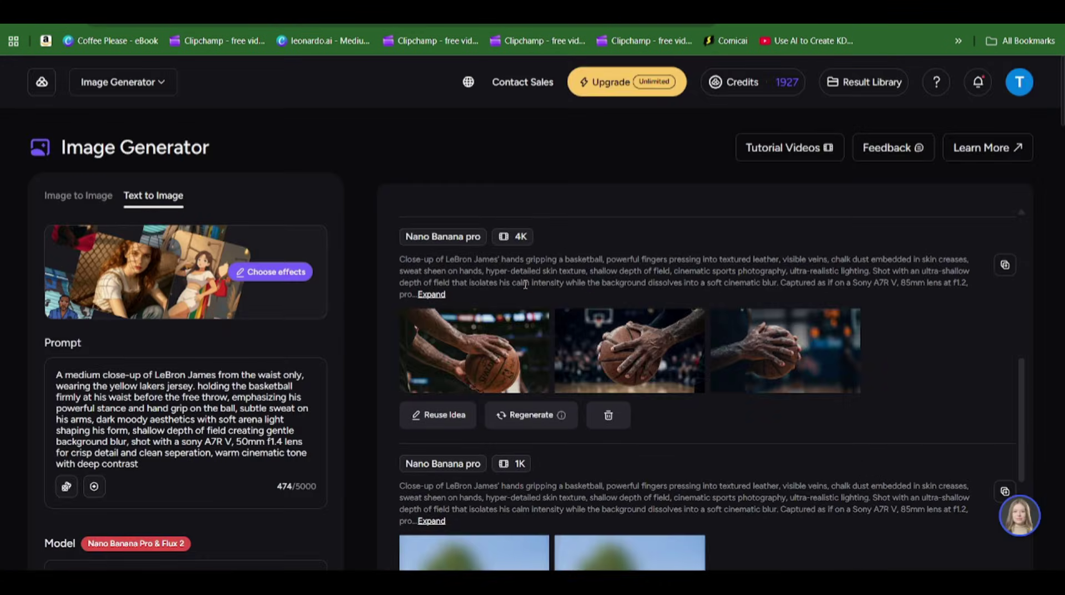
{"action": "scroll", "coordinate": [567, 311], "scroll_direction": "up", "scroll_amount": 6}
{"action": "scroll", "coordinate": [570, 316], "scroll_direction": "up", "scroll_amount": 2}
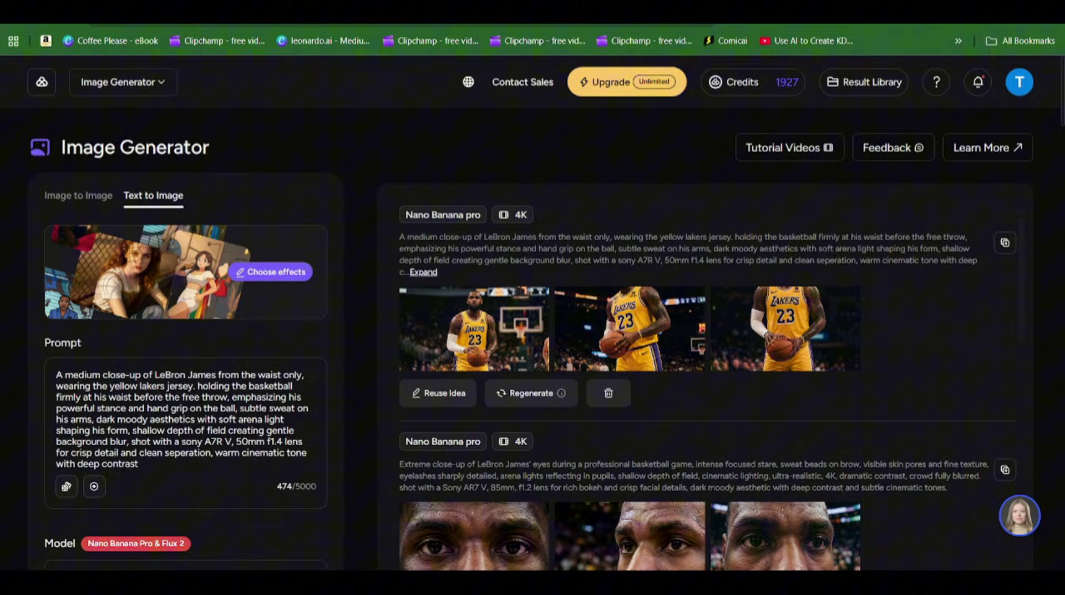
- Open Image to Video and check the Reference tab before returning to Start frame mode
{"action": "left_click", "coordinate": [544, 299]}
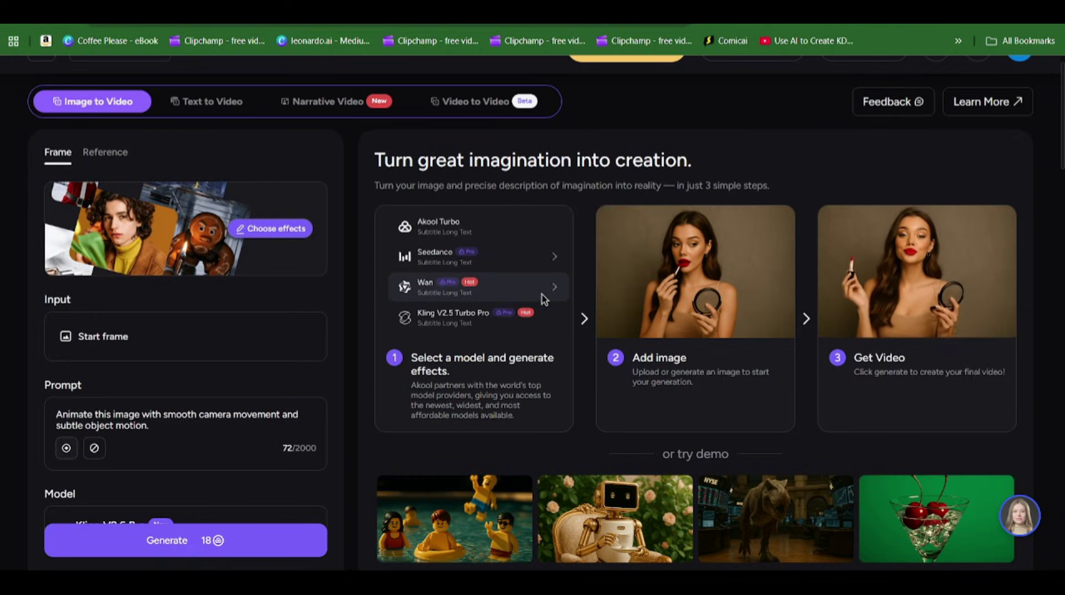
{"action": "scroll", "coordinate": [277, 318], "scroll_direction": "up", "scroll_amount": 1}
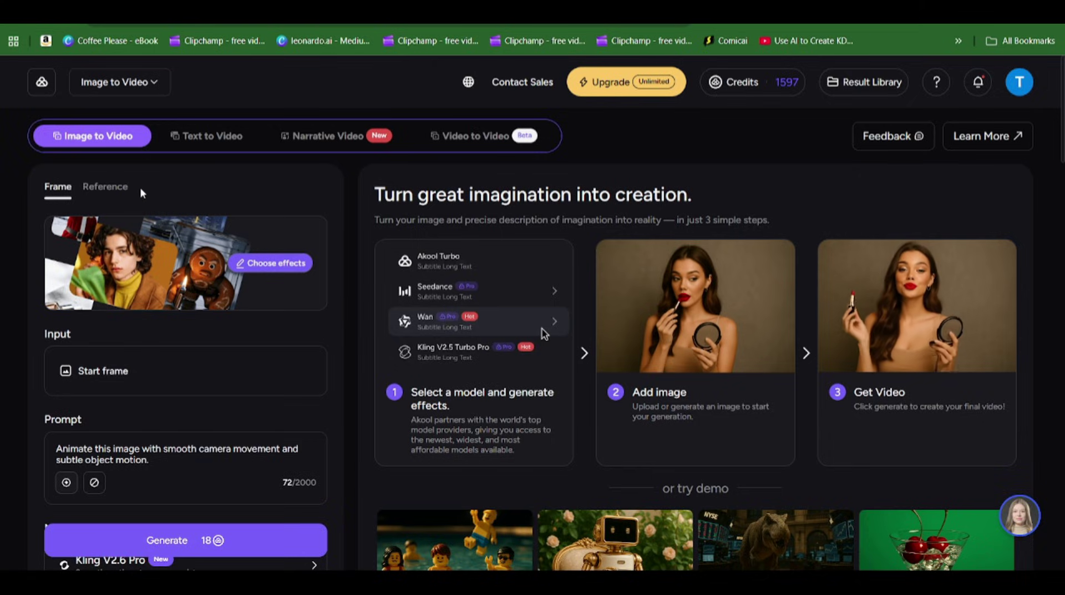
{"action": "left_click", "coordinate": [111, 187]}
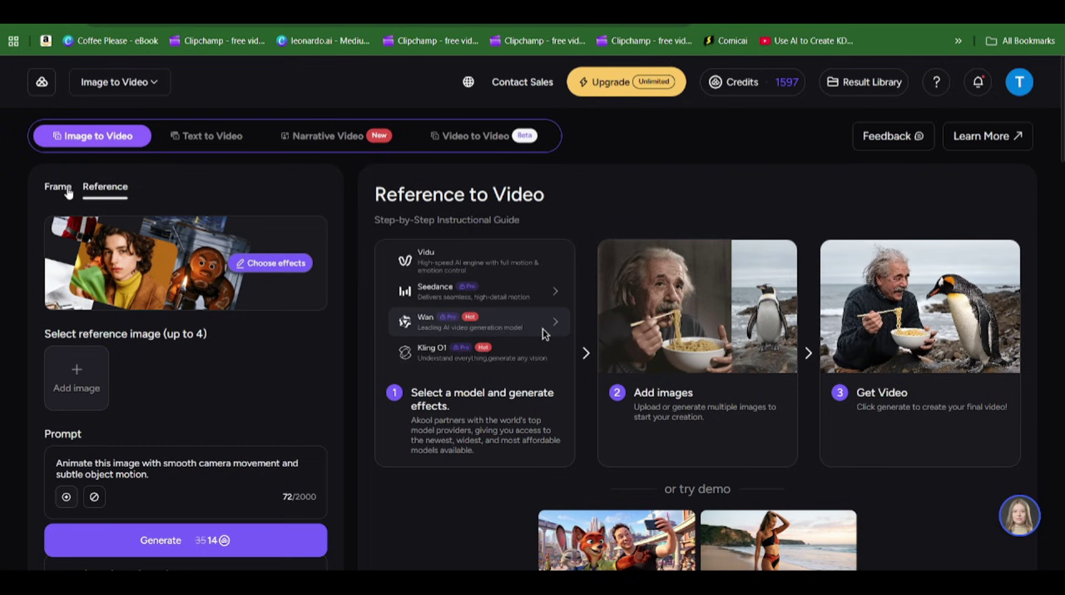
{"action": "left_click", "coordinate": [67, 190]}
- Browse the video effects gallery, including Animals Sing and Street Interview templates
{"action": "left_click", "coordinate": [289, 263]}
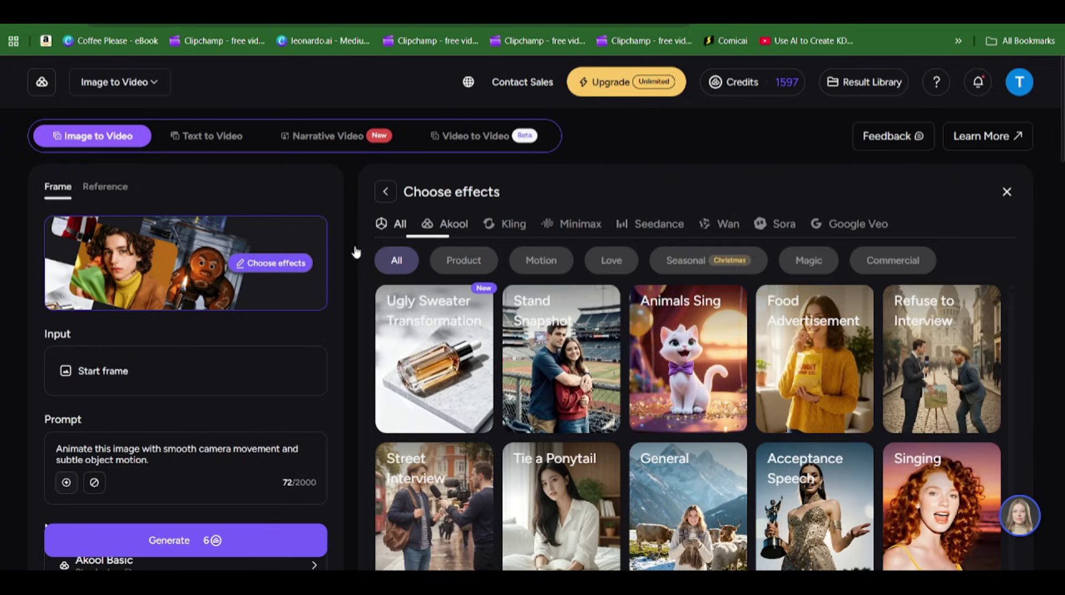
{"action": "scroll", "coordinate": [531, 350], "scroll_direction": "down", "scroll_amount": 6}
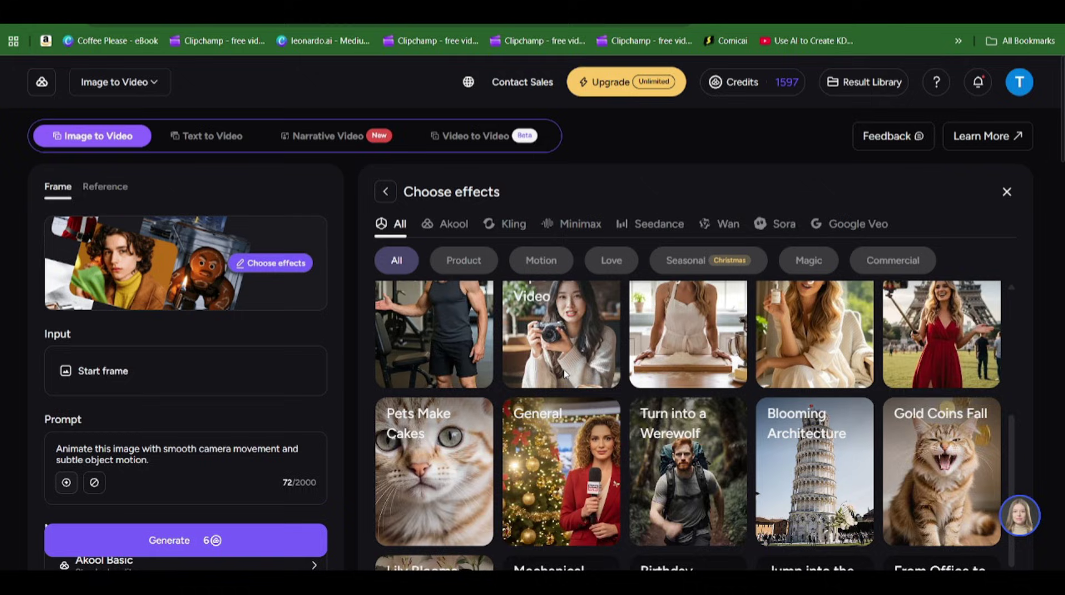
{"action": "scroll", "coordinate": [526, 364], "scroll_direction": "down", "scroll_amount": 1}
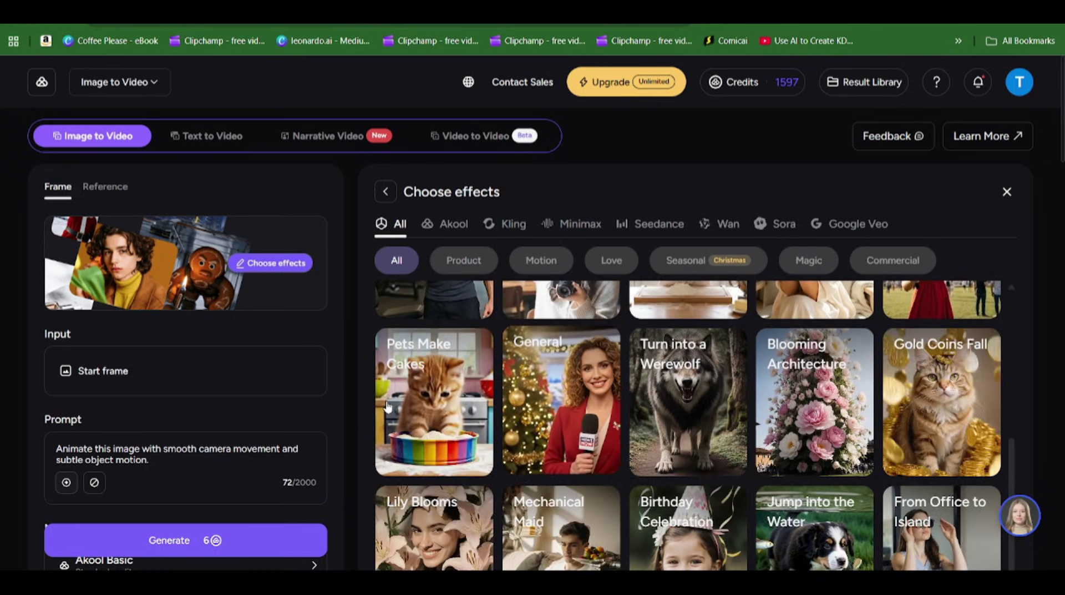
{"action": "scroll", "coordinate": [838, 399], "scroll_direction": "up", "scroll_amount": 6}
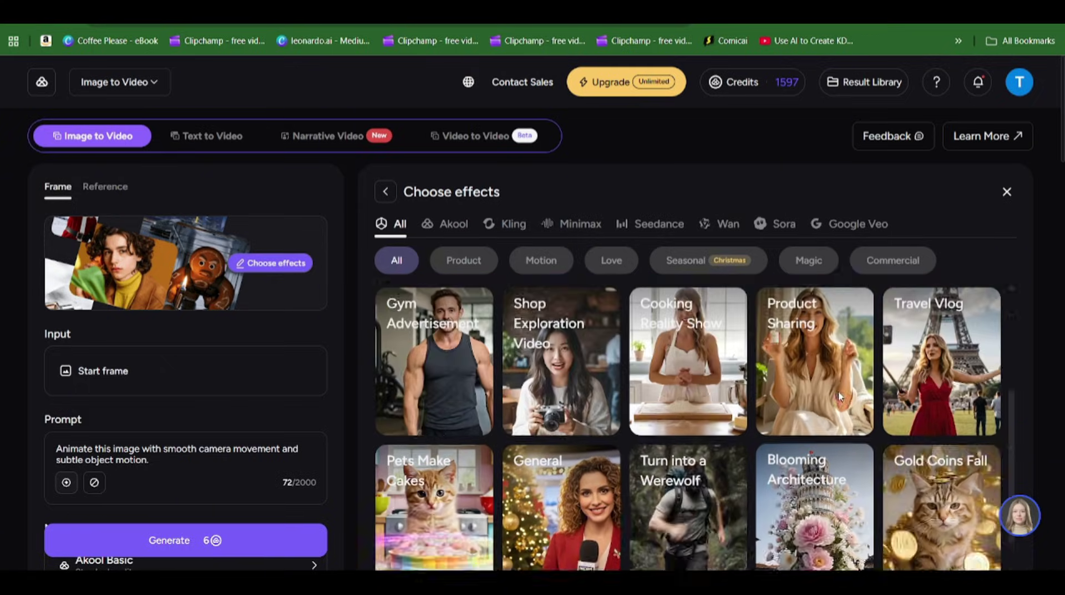
{"action": "scroll", "coordinate": [816, 387], "scroll_direction": "up", "scroll_amount": 1}
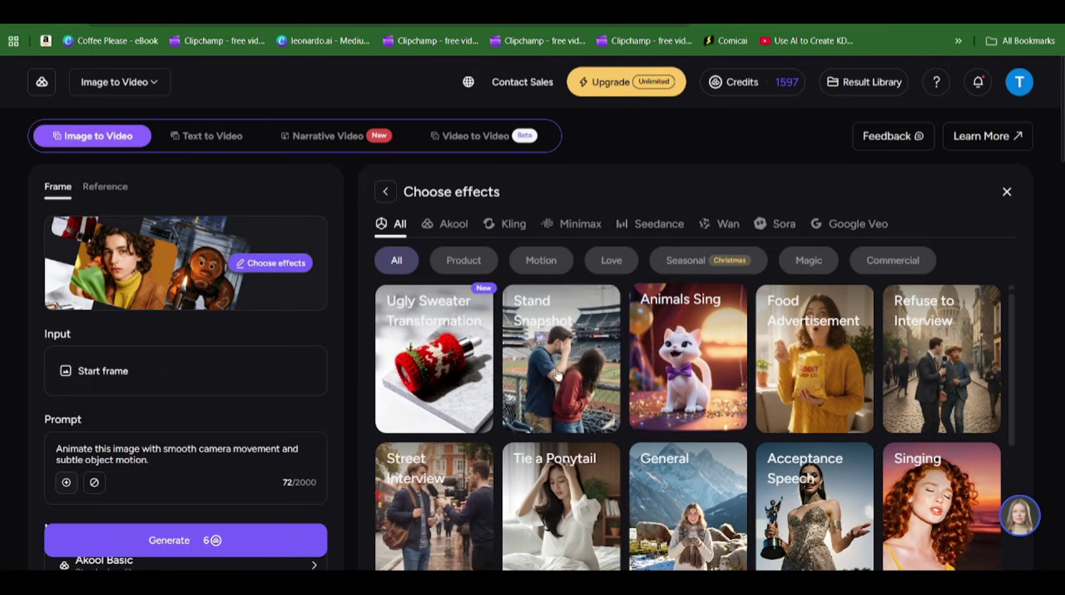
{"action": "left_click", "coordinate": [1007, 192]}
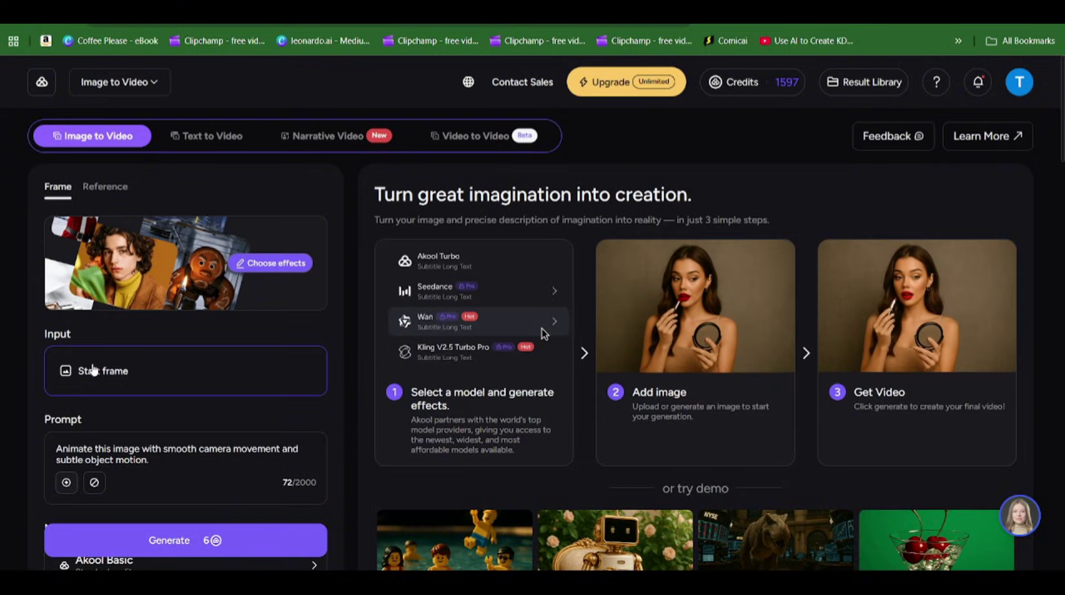
{"action": "scroll", "coordinate": [186, 379], "scroll_direction": "down", "scroll_amount": 3}
{"action": "scroll", "coordinate": [185, 380], "scroll_direction": "down", "scroll_amount": 1}
{"action": "left_click", "coordinate": [133, 251]}
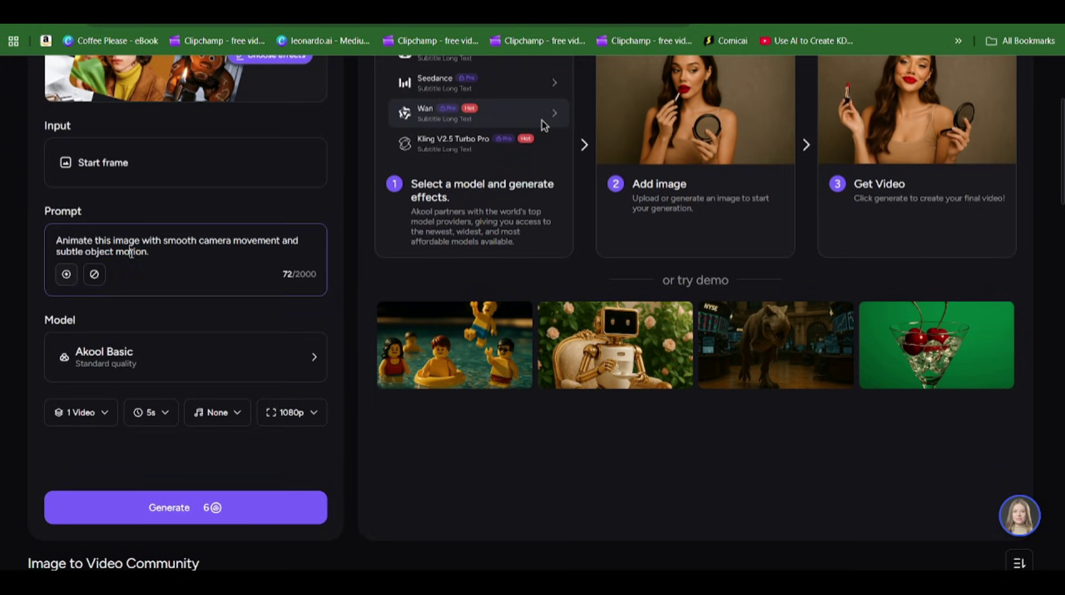
{"action": "double_click", "coordinate": [136, 251]}
{"action": "left_click", "coordinate": [133, 251]}
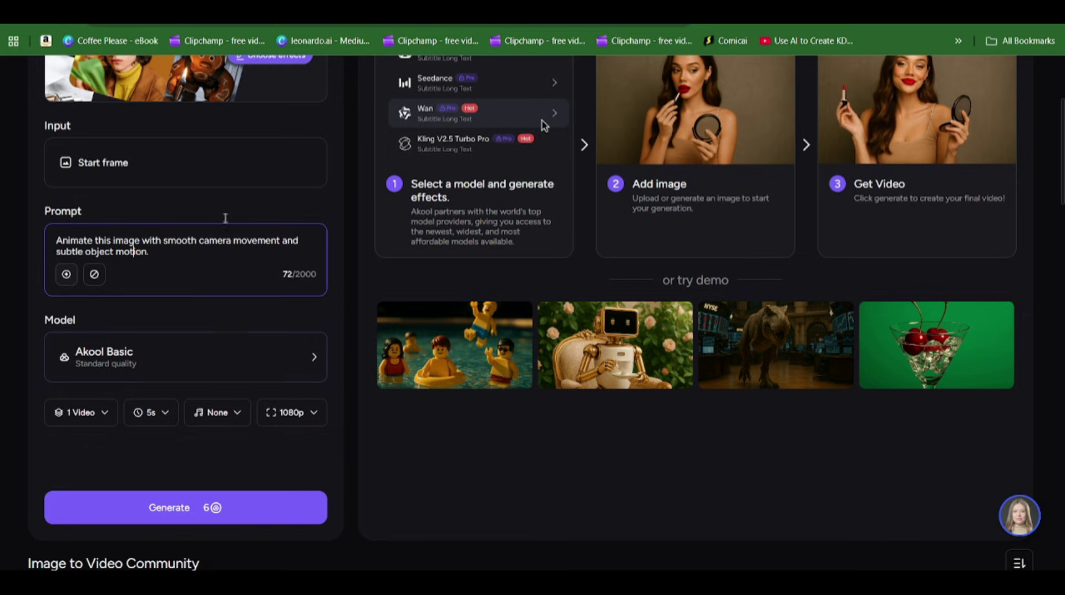
{"action": "scroll", "coordinate": [181, 357], "scroll_direction": "down", "scroll_amount": 2}
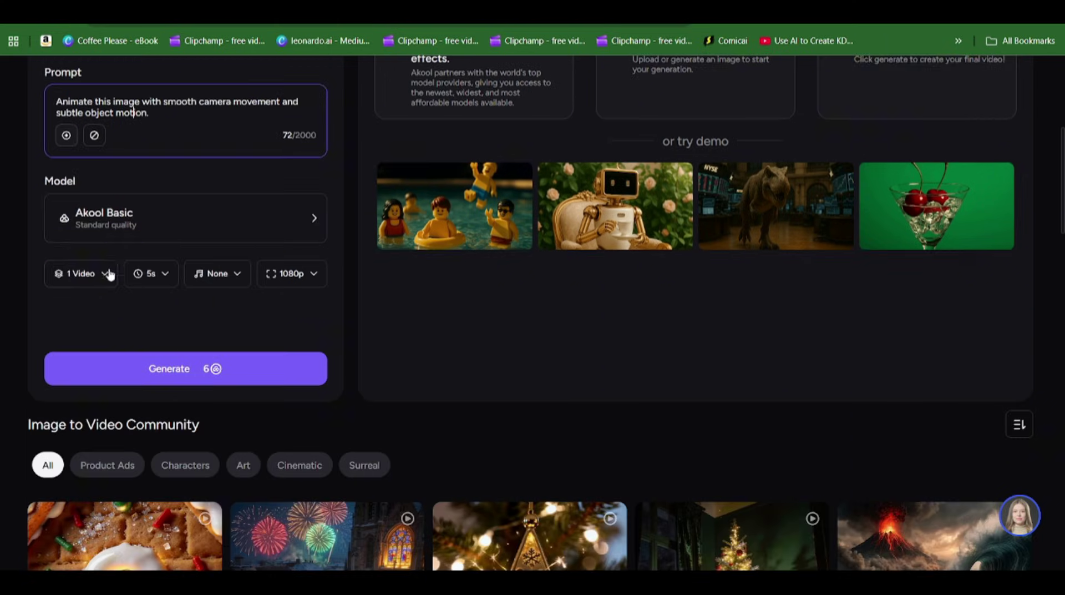
{"action": "left_click", "coordinate": [239, 230]}
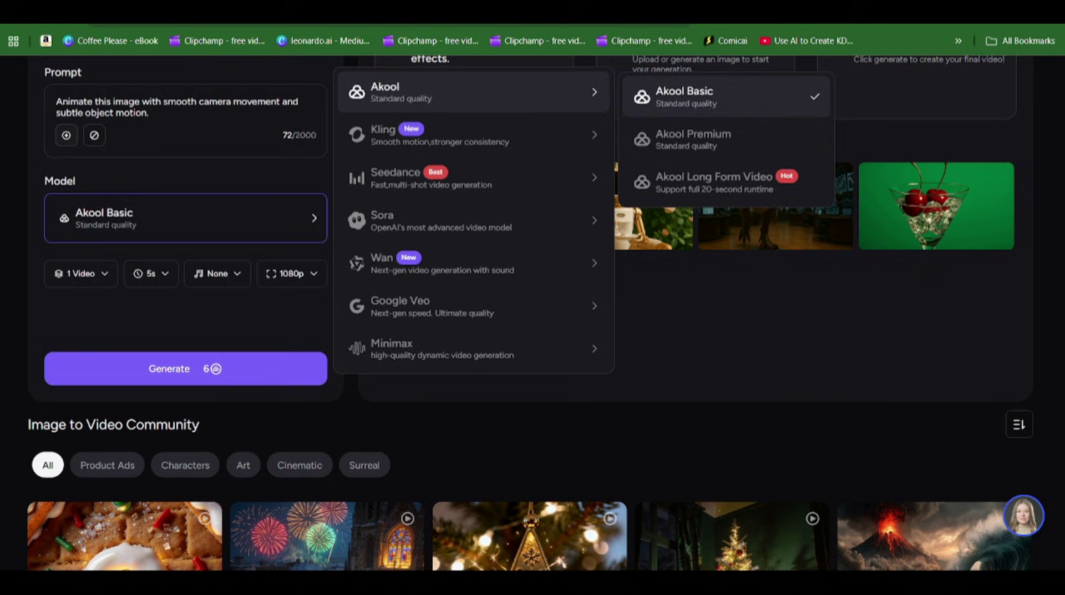
{"action": "mouse_move", "coordinate": [583, 93]}
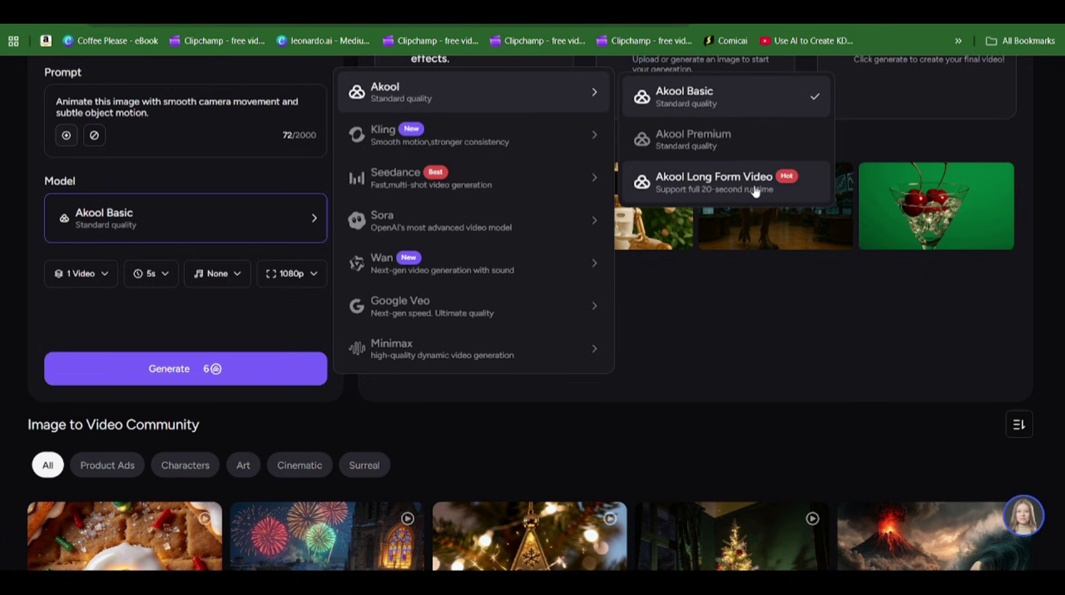
{"action": "mouse_move", "coordinate": [542, 135]}
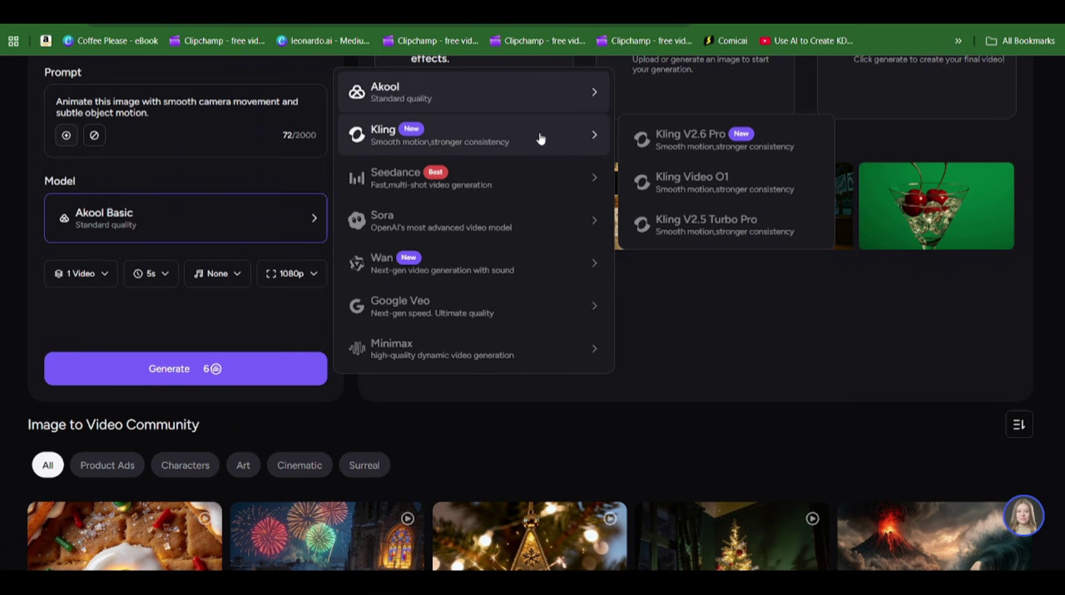
{"action": "left_click", "coordinate": [693, 147]}
{"action": "scroll", "coordinate": [263, 275], "scroll_direction": "up", "scroll_amount": 5}
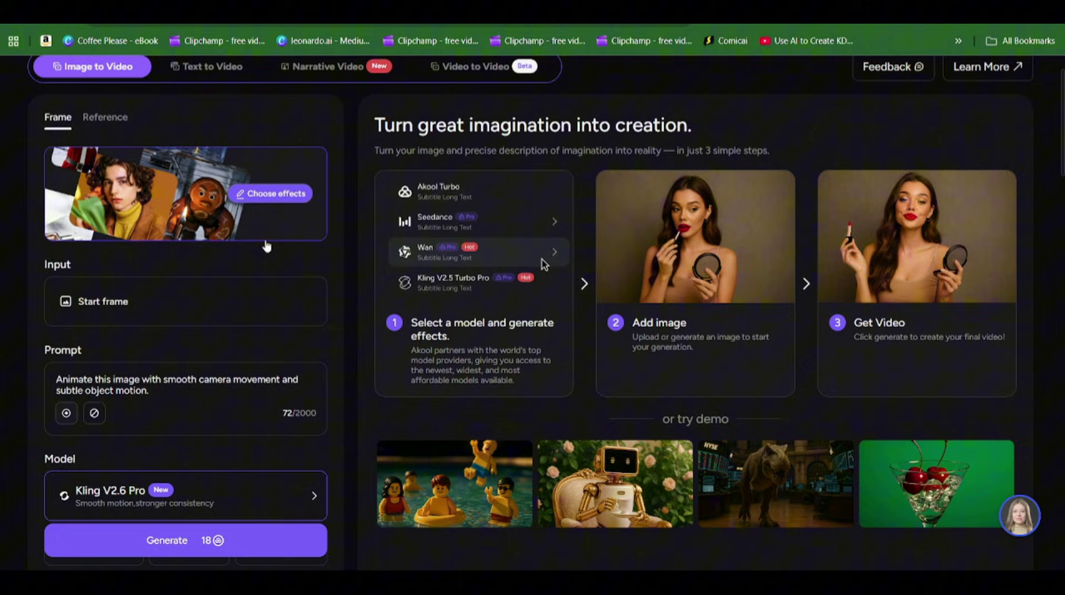
{"action": "scroll", "coordinate": [286, 237], "scroll_direction": "down", "scroll_amount": 2}
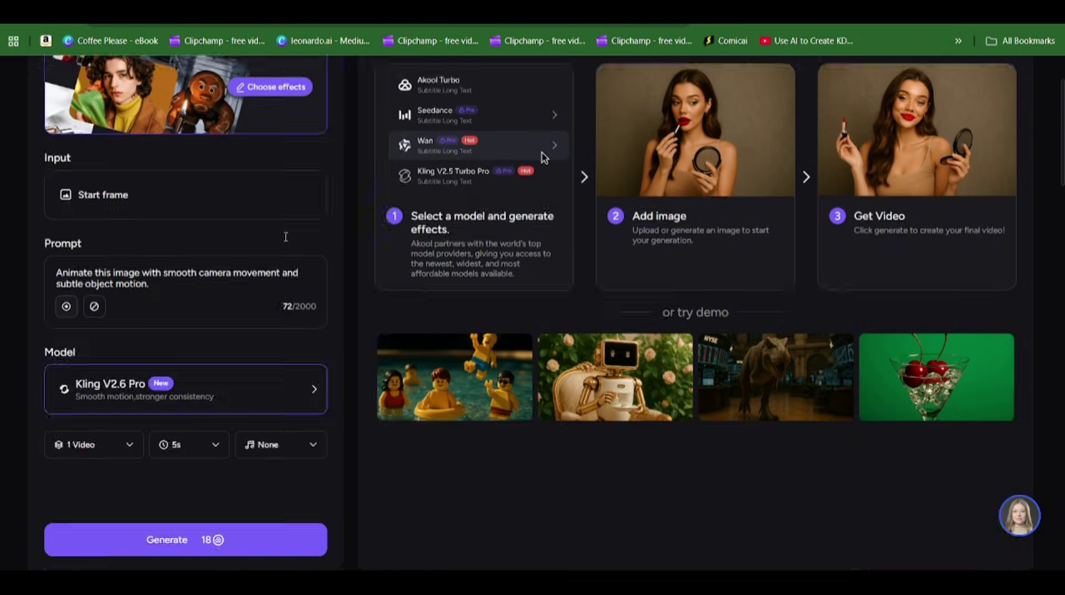
{"action": "scroll", "coordinate": [261, 238], "scroll_direction": "down", "scroll_amount": 4}
{"action": "scroll", "coordinate": [261, 238], "scroll_direction": "up", "scroll_amount": 7}
{"action": "scroll", "coordinate": [202, 246], "scroll_direction": "down", "scroll_amount": 3}
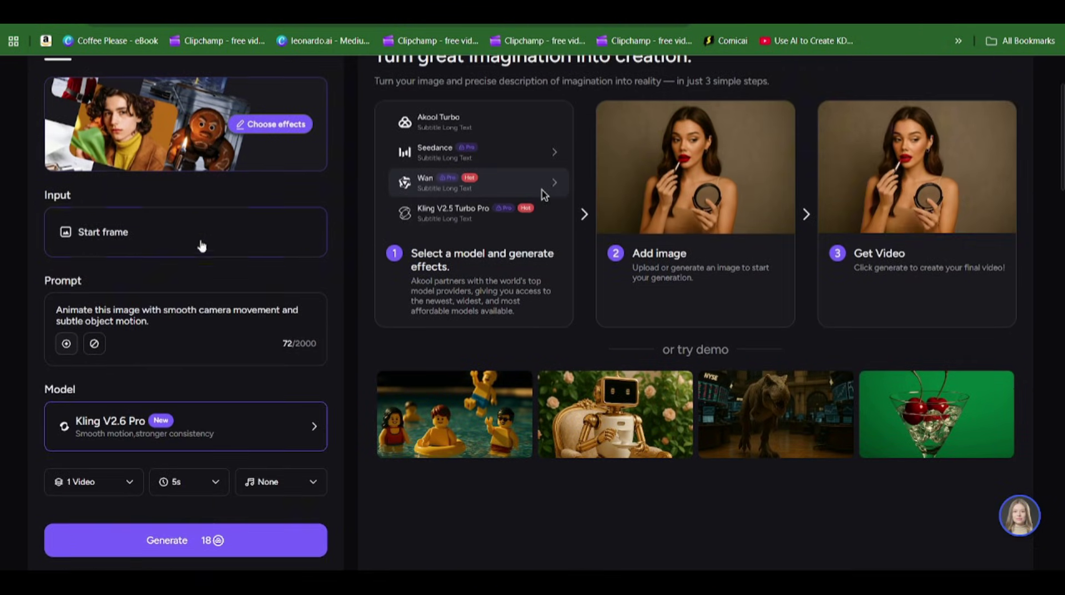
{"action": "scroll", "coordinate": [200, 238], "scroll_direction": "down", "scroll_amount": 4}
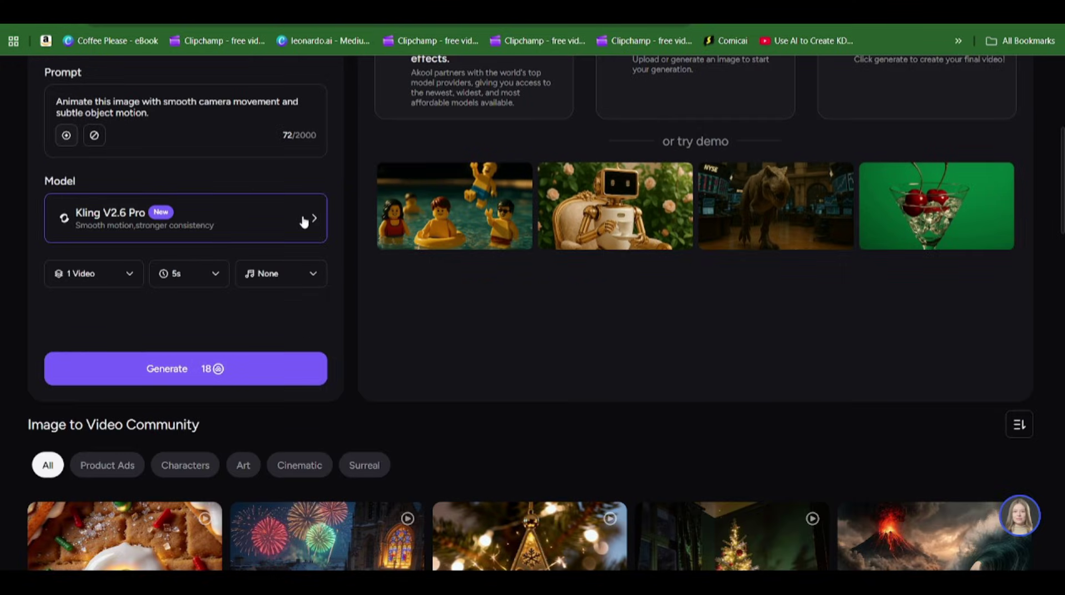
{"action": "left_click", "coordinate": [309, 221]}
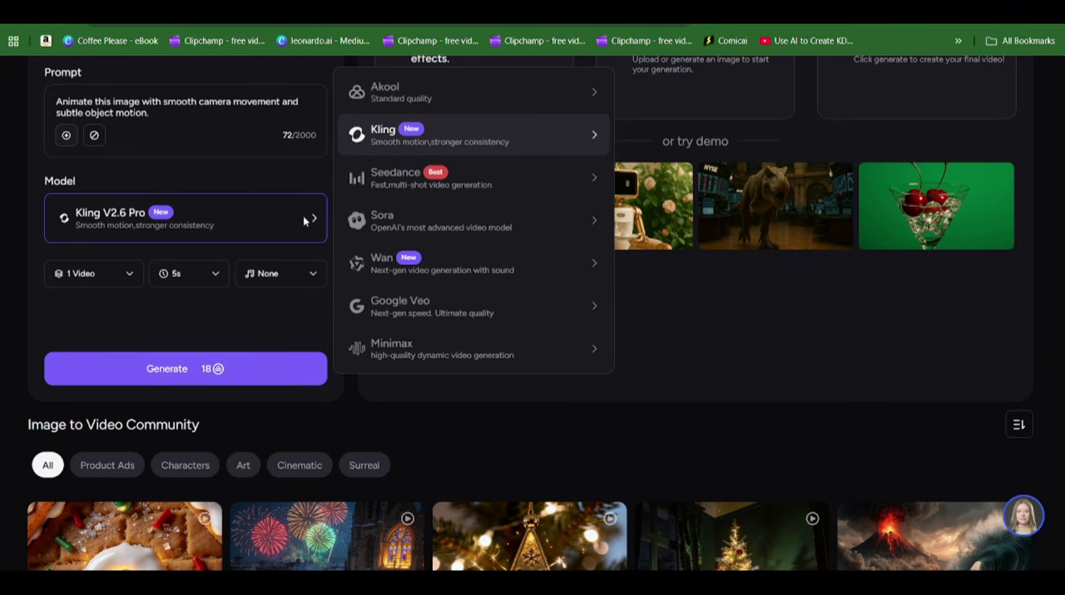
{"action": "left_click", "coordinate": [293, 185]}
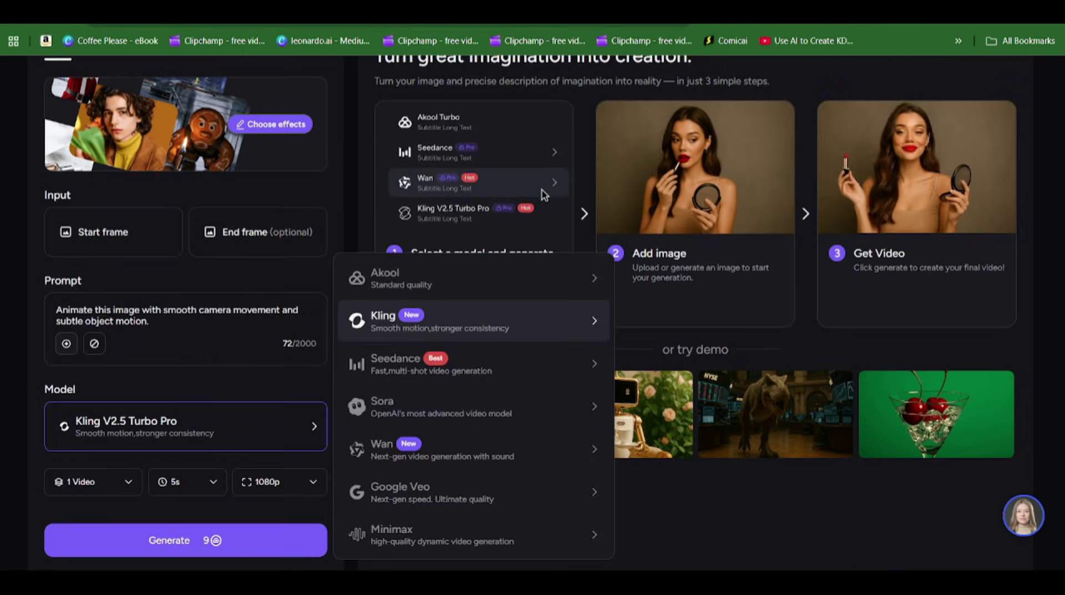
{"action": "mouse_move", "coordinate": [555, 320]}
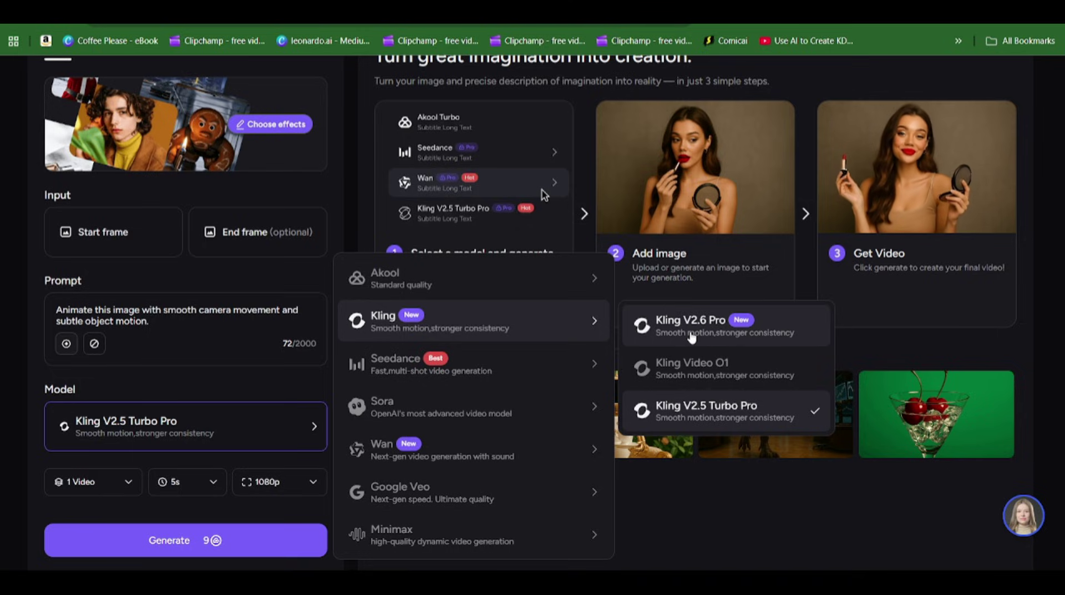
{"action": "left_click", "coordinate": [692, 336]}
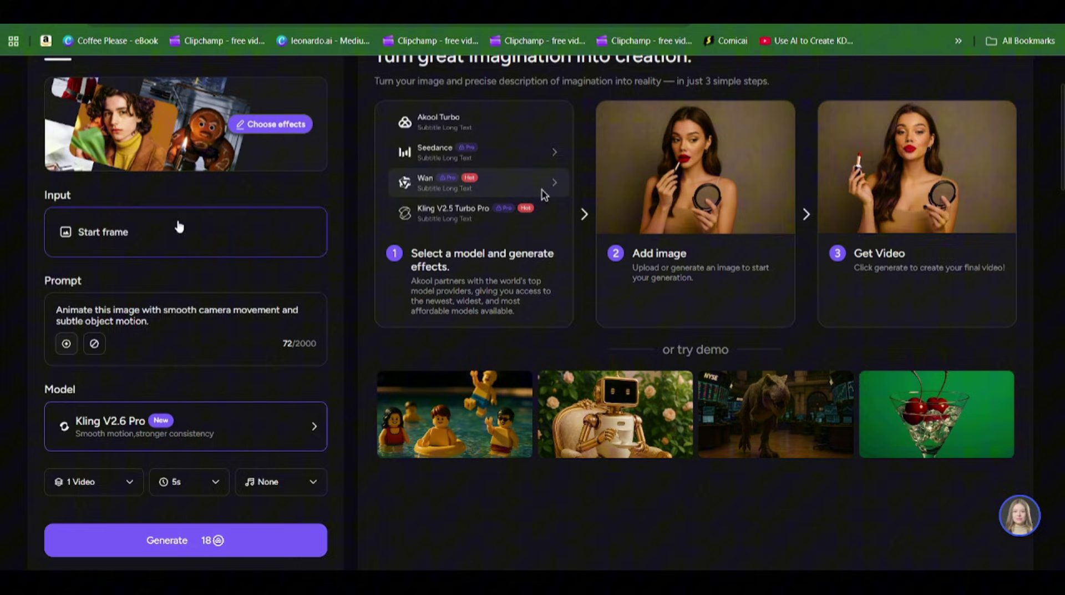
{"action": "left_click", "coordinate": [311, 438]}
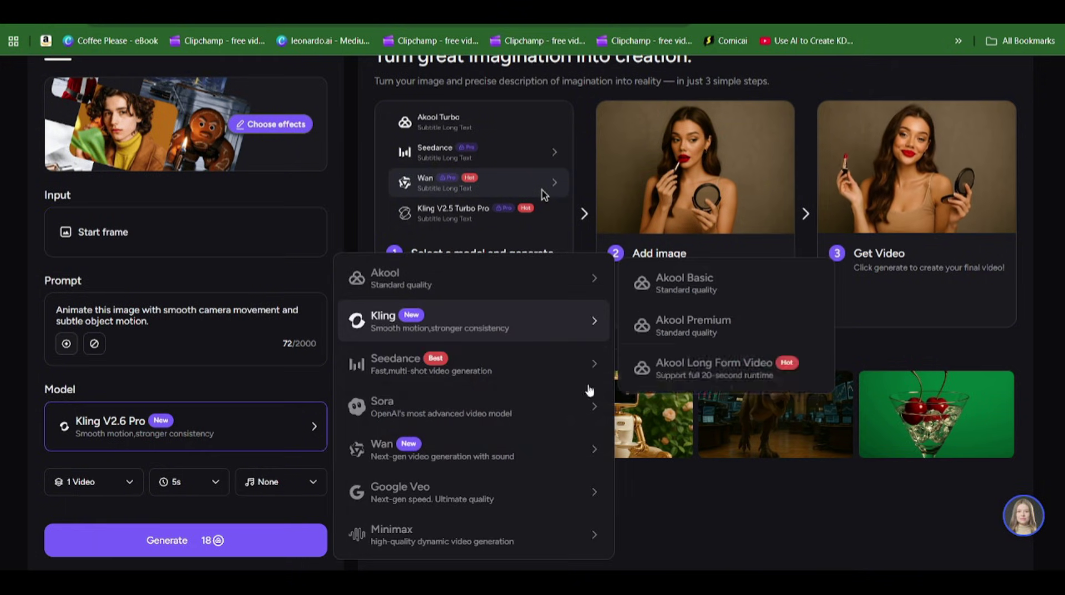
{"action": "mouse_move", "coordinate": [523, 327]}
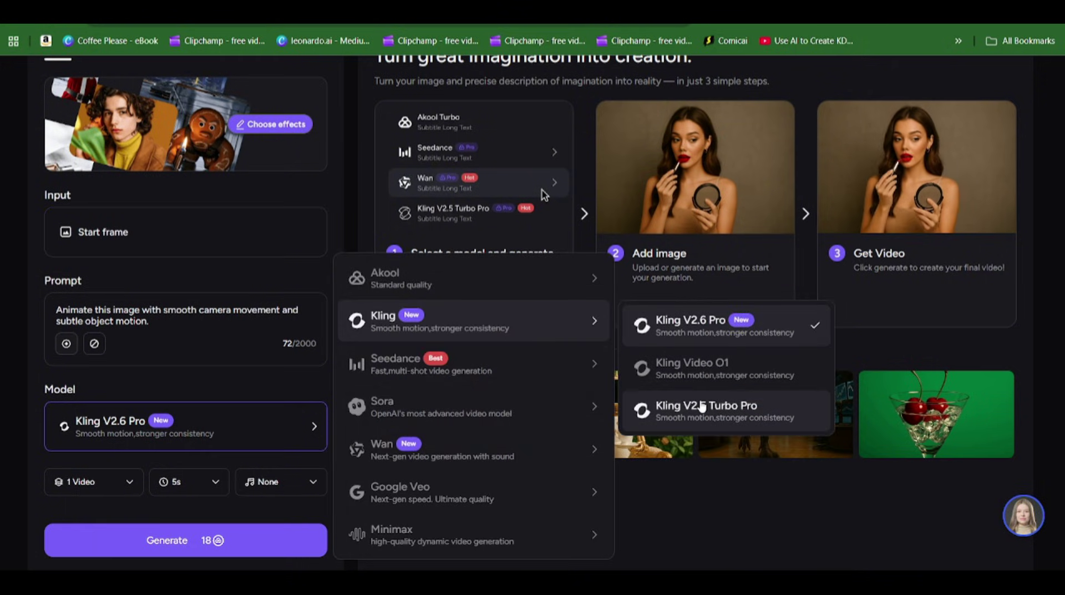
{"action": "left_click", "coordinate": [702, 408]}
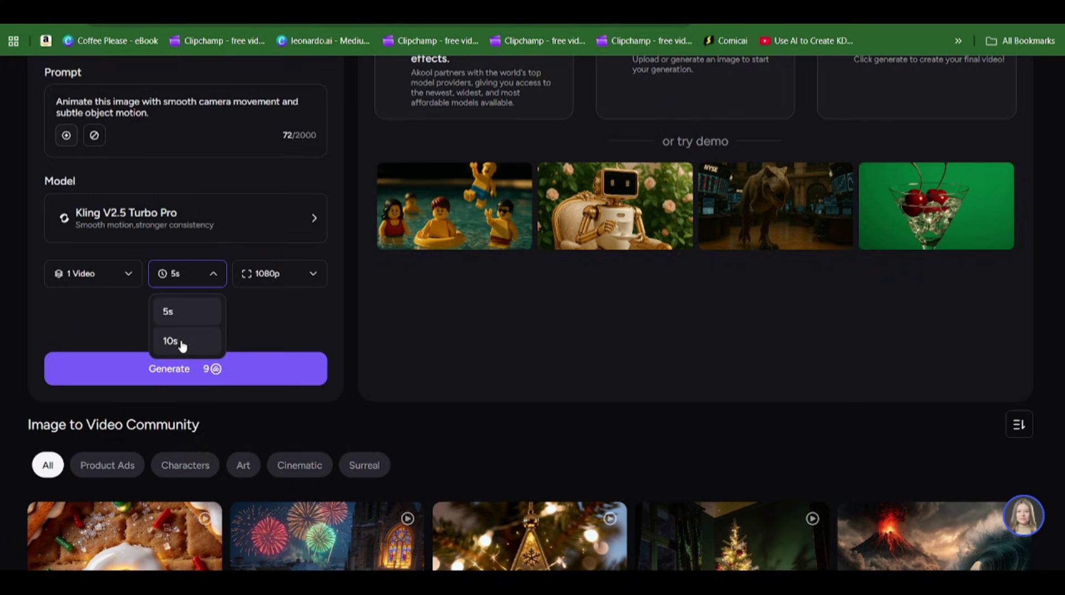
{"action": "left_click", "coordinate": [182, 341]}
{"action": "left_click", "coordinate": [206, 274]}
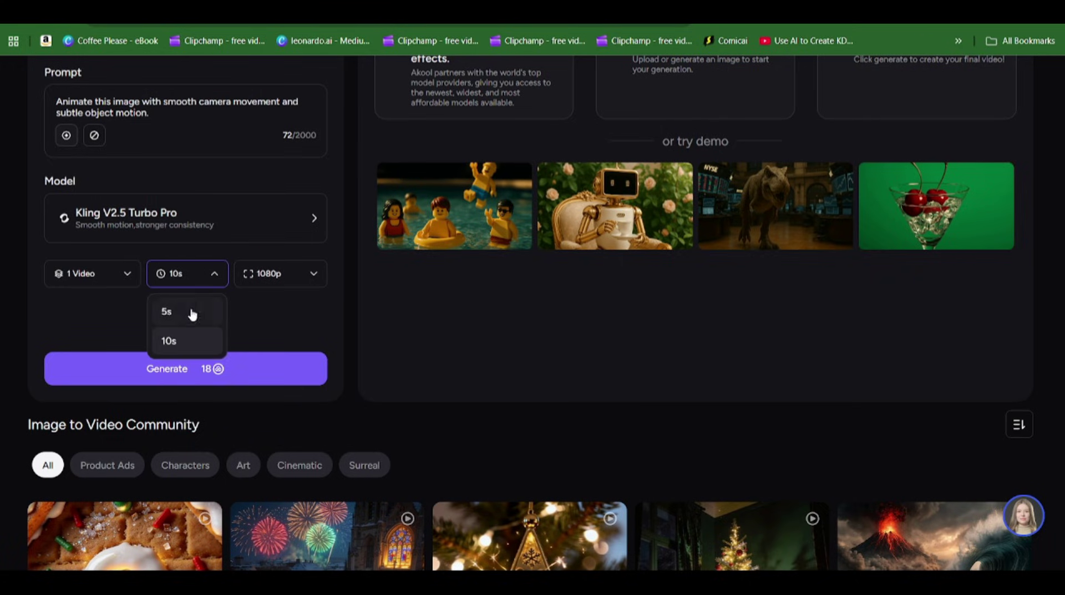
{"action": "left_click", "coordinate": [163, 312]}
{"action": "scroll", "coordinate": [178, 221], "scroll_direction": "up", "scroll_amount": 3}
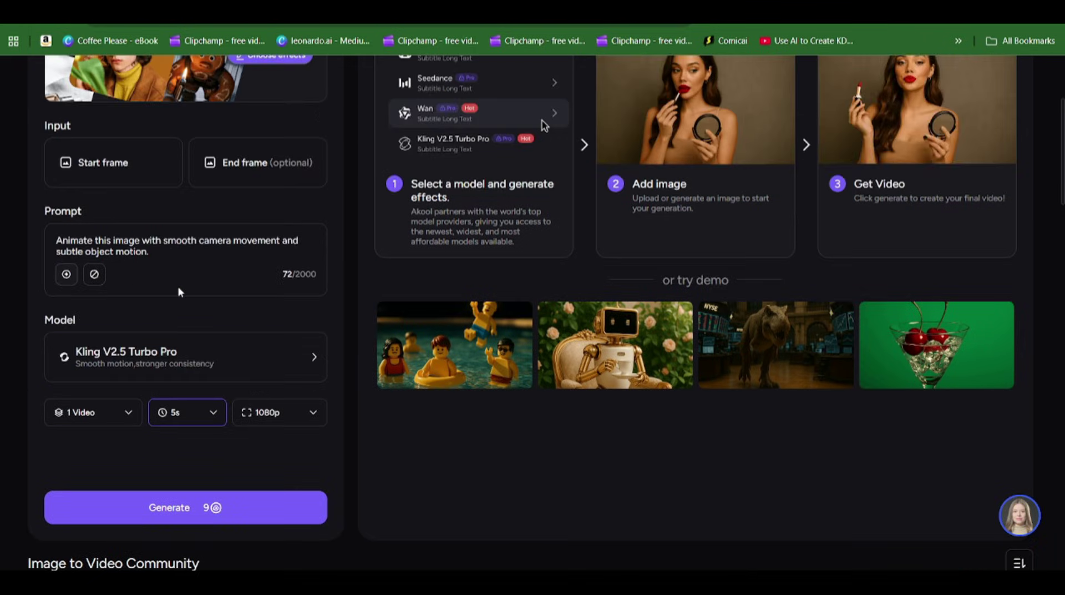
{"action": "scroll", "coordinate": [165, 254], "scroll_direction": "up", "scroll_amount": 2}
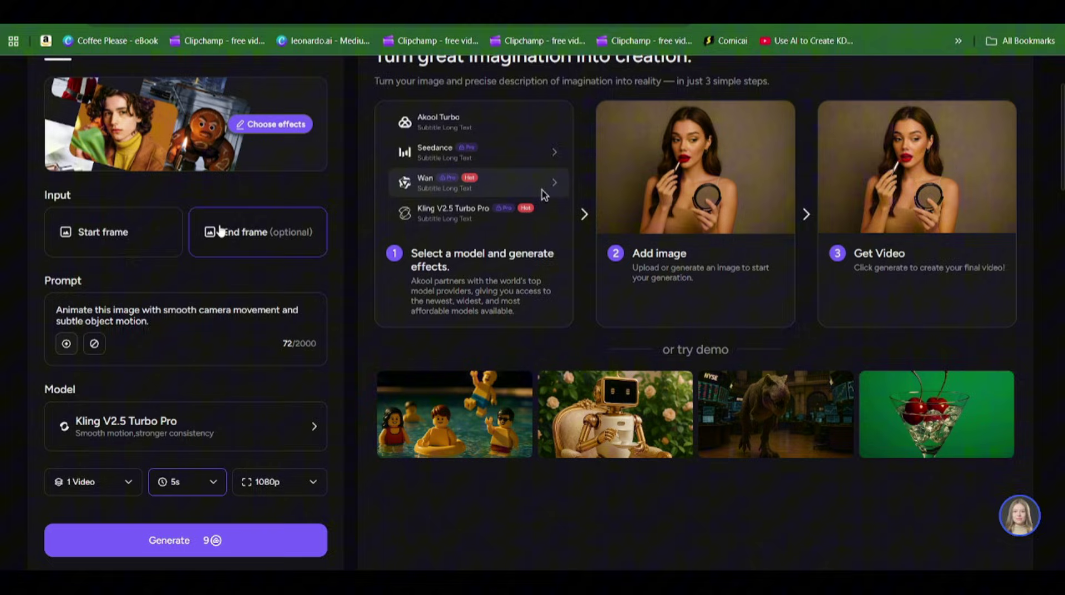
{"action": "scroll", "coordinate": [280, 391], "scroll_direction": "down", "scroll_amount": 4}
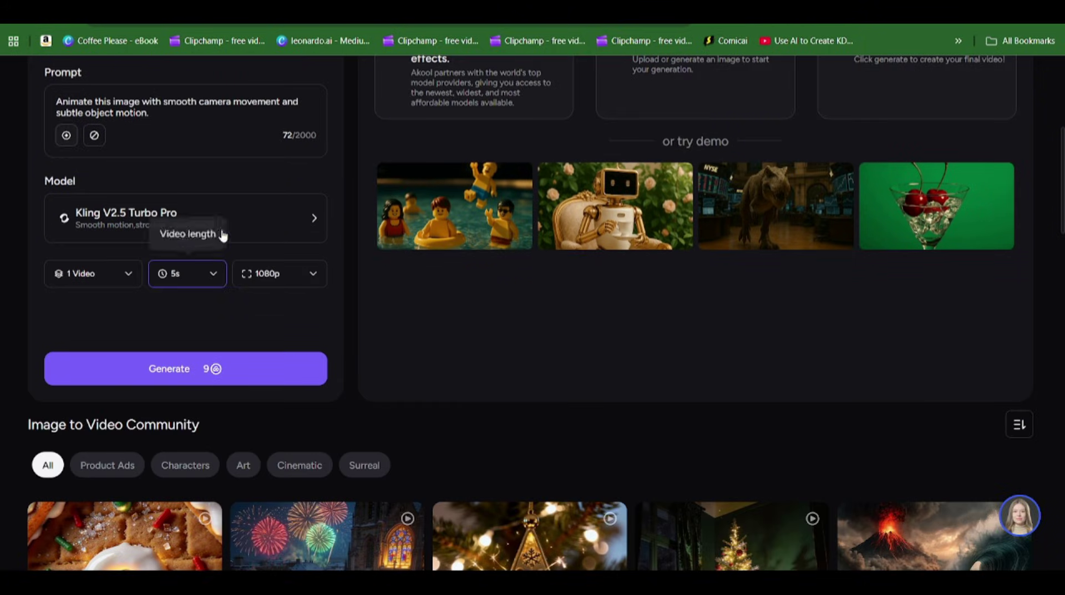
{"action": "left_click", "coordinate": [222, 231]}
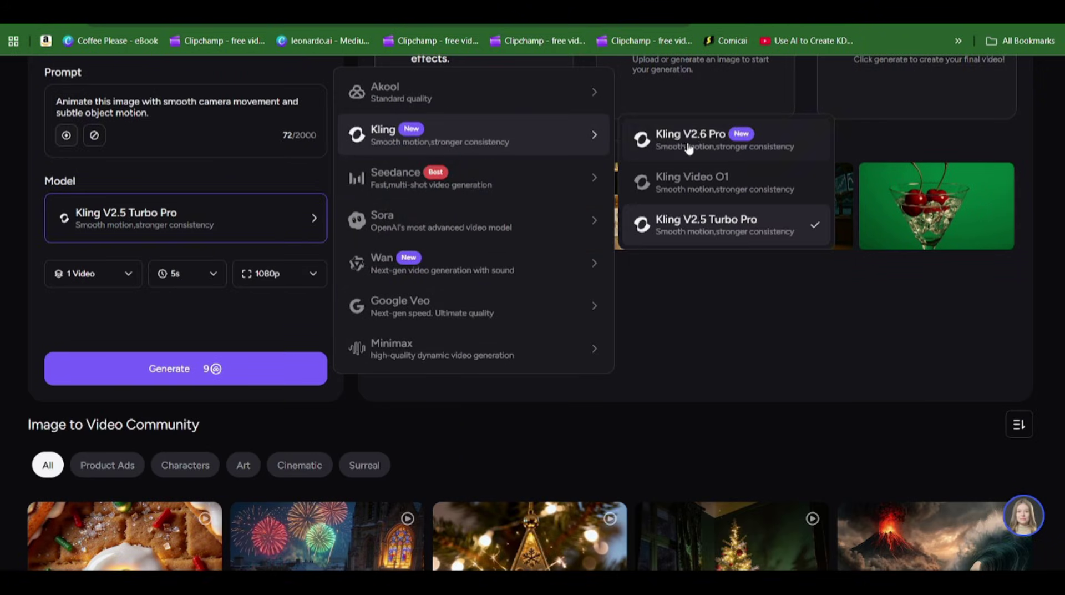
{"action": "left_click", "coordinate": [688, 145]}
{"action": "scroll", "coordinate": [516, 198], "scroll_direction": "up", "scroll_amount": 5}
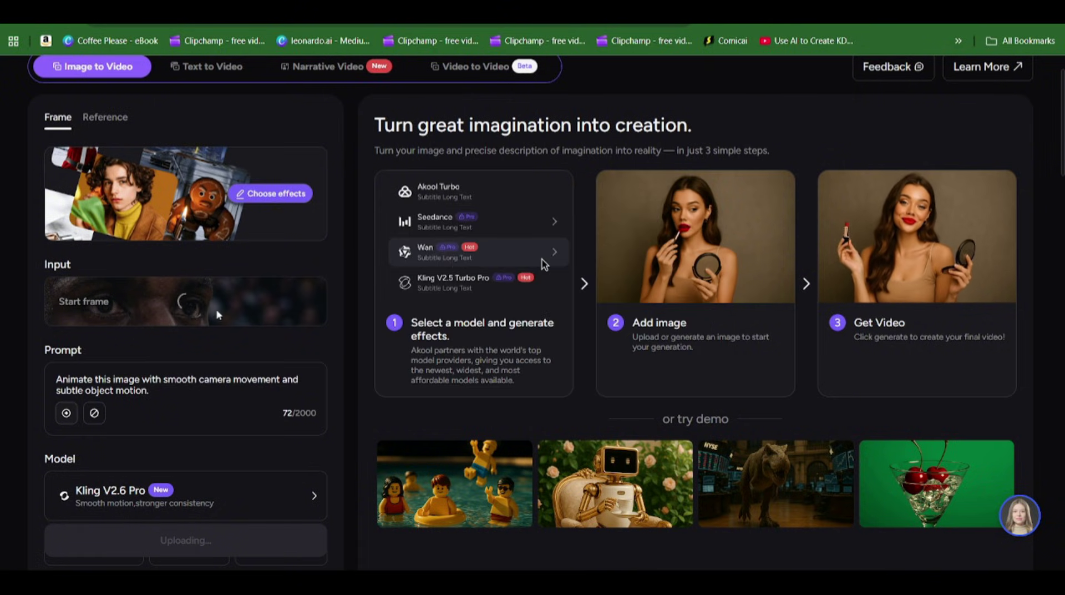
- Replace the default prompt with the pasted sweaty, blinking eyes description
{"action": "mouse_move", "coordinate": [322, 301]}
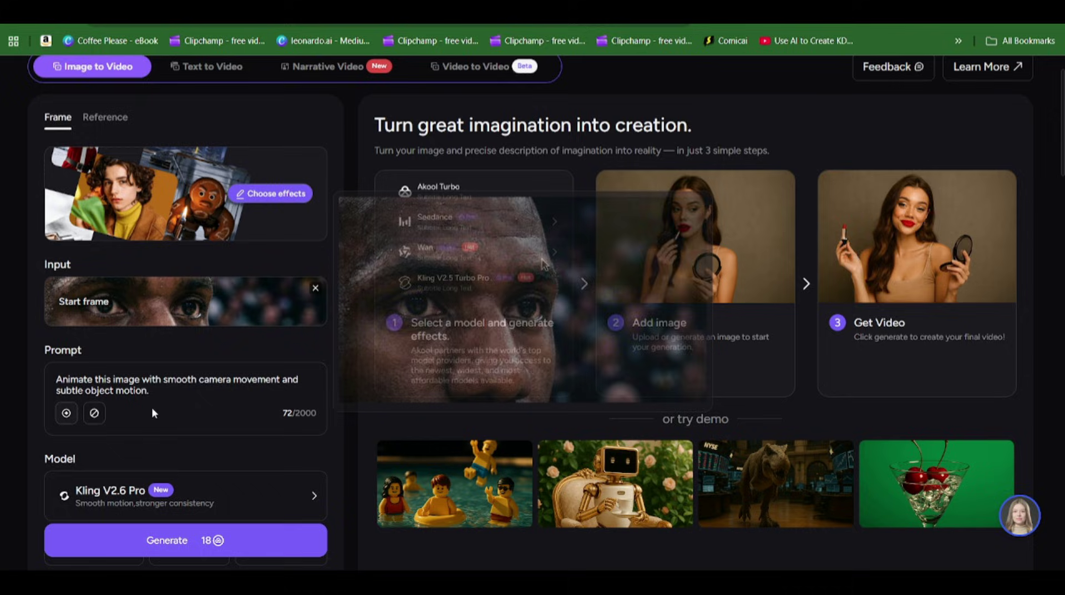
{"action": "triple_click", "coordinate": [156, 392]}
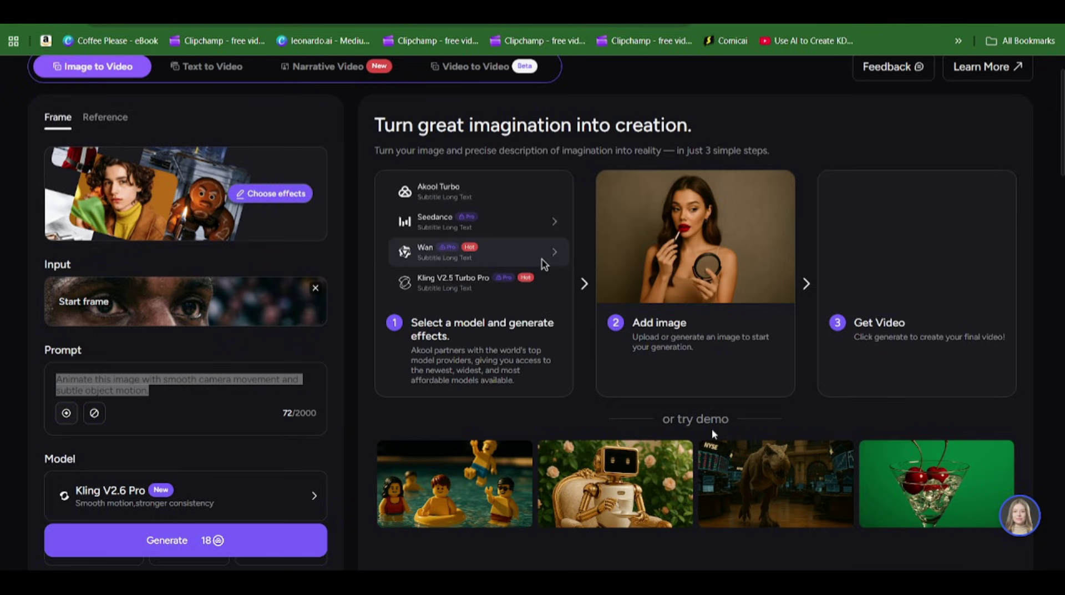
{"action": "type", "text": "focused eyes. blinking heavily and not to fast once. looking at the same place. sweat from one eye brow. add very subtle skin shimmer from sweat. keep the camera almost still with a slight natural handheld motion."}
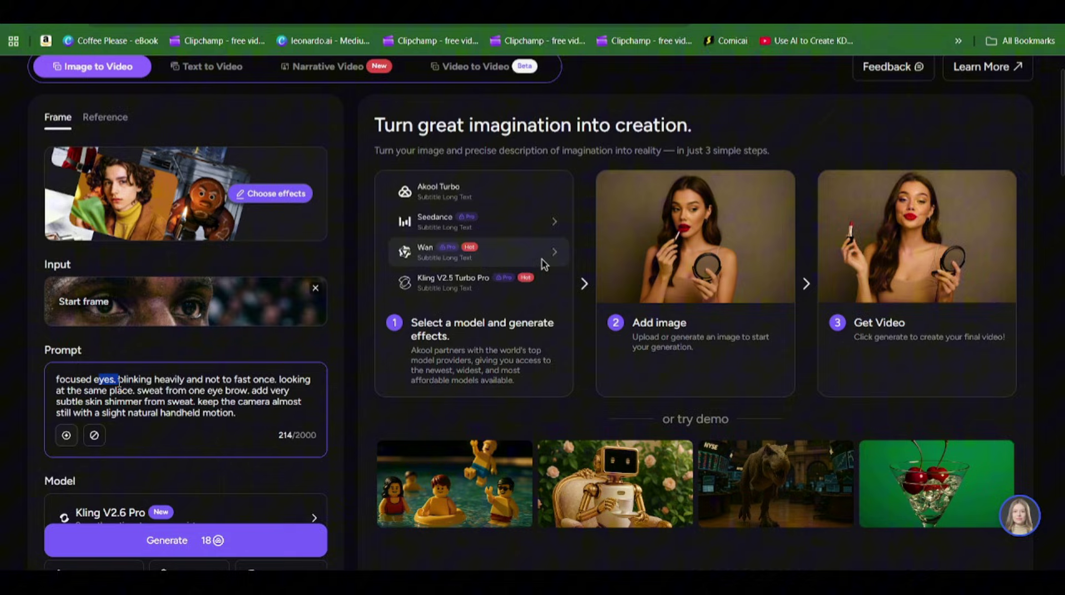
{"action": "left_click", "coordinate": [219, 379]}
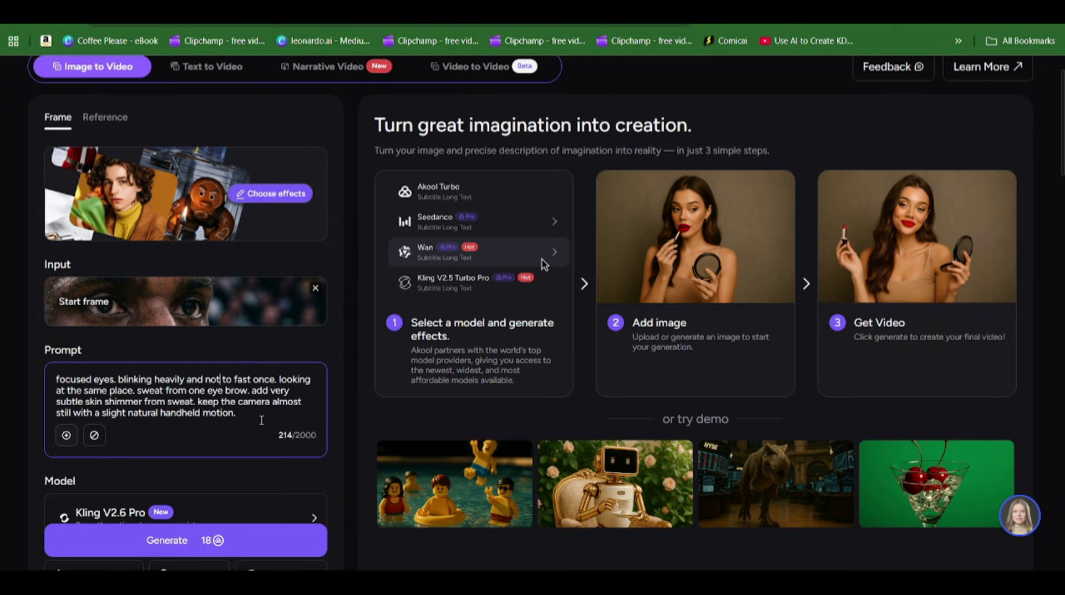
- Set audio to AI Gen and generate the 5s eye close-up clip
{"action": "scroll", "coordinate": [148, 460], "scroll_direction": "down", "scroll_amount": 4}
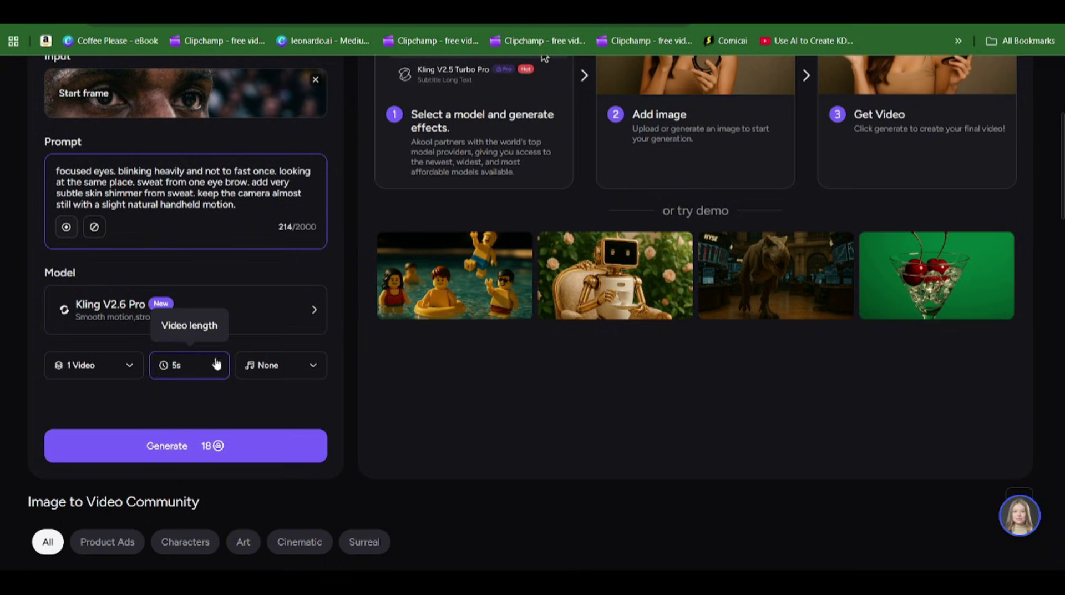
{"action": "left_click", "coordinate": [283, 365]}
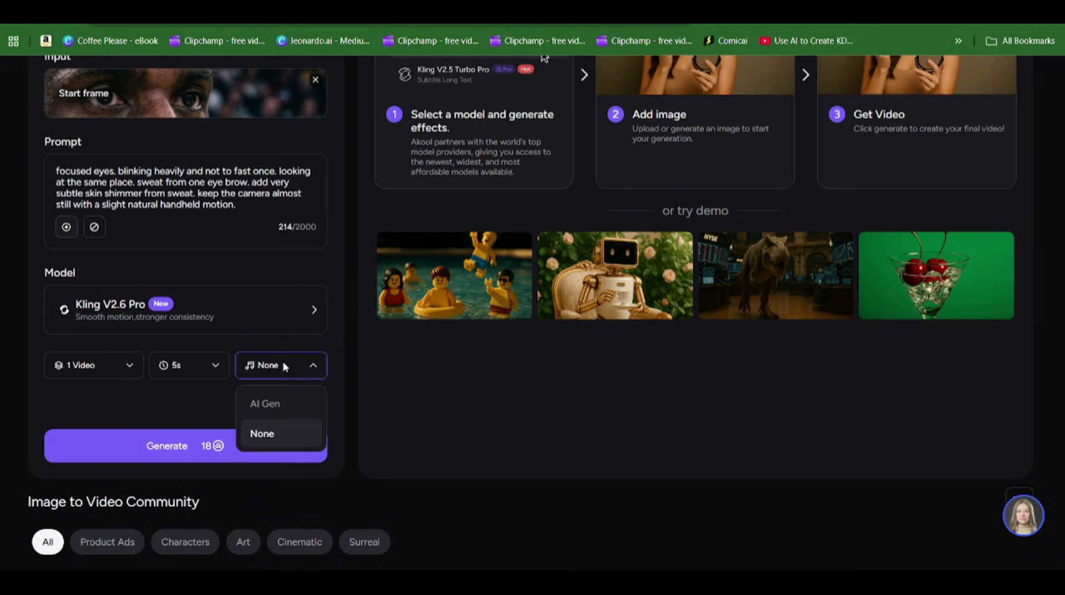
{"action": "left_click", "coordinate": [275, 406]}
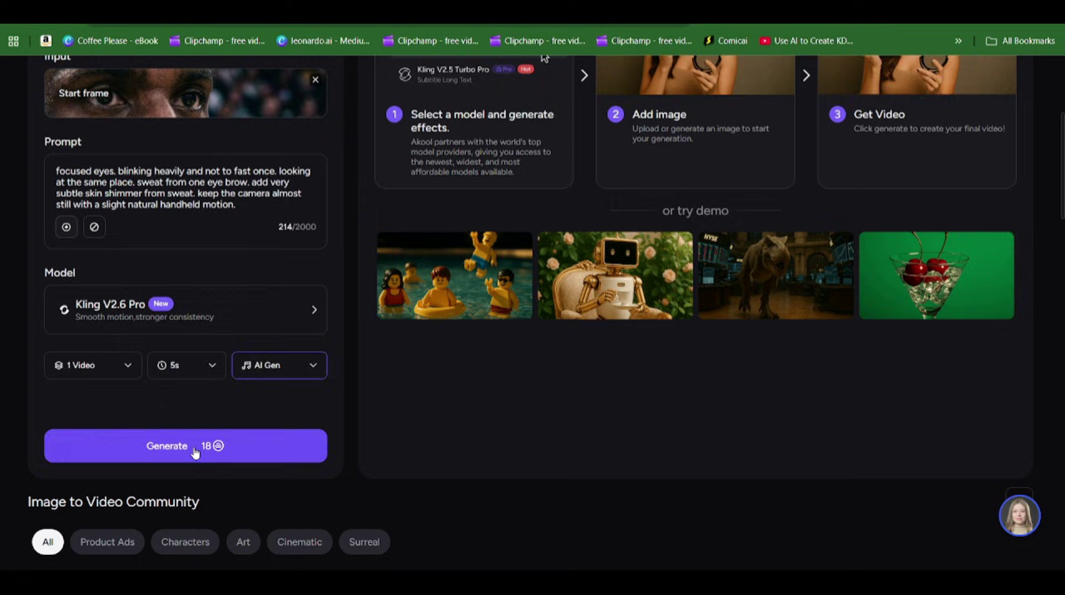
{"action": "left_click", "coordinate": [194, 447]}
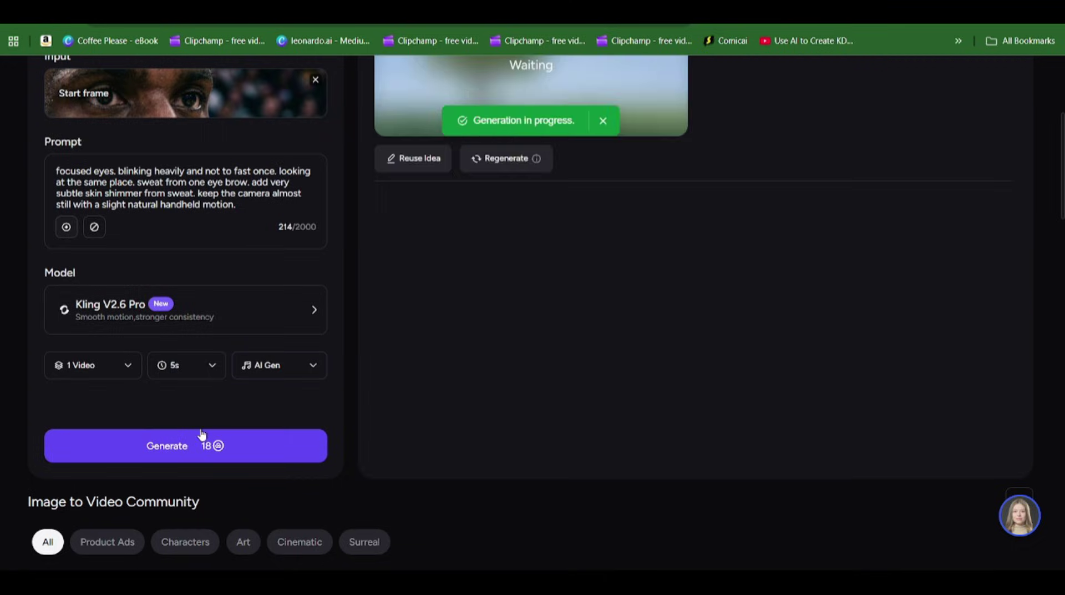
- Play the finished 8-second eye close-up clip from the start, then remove the start frame
{"action": "scroll", "coordinate": [490, 364], "scroll_direction": "up", "scroll_amount": 4}
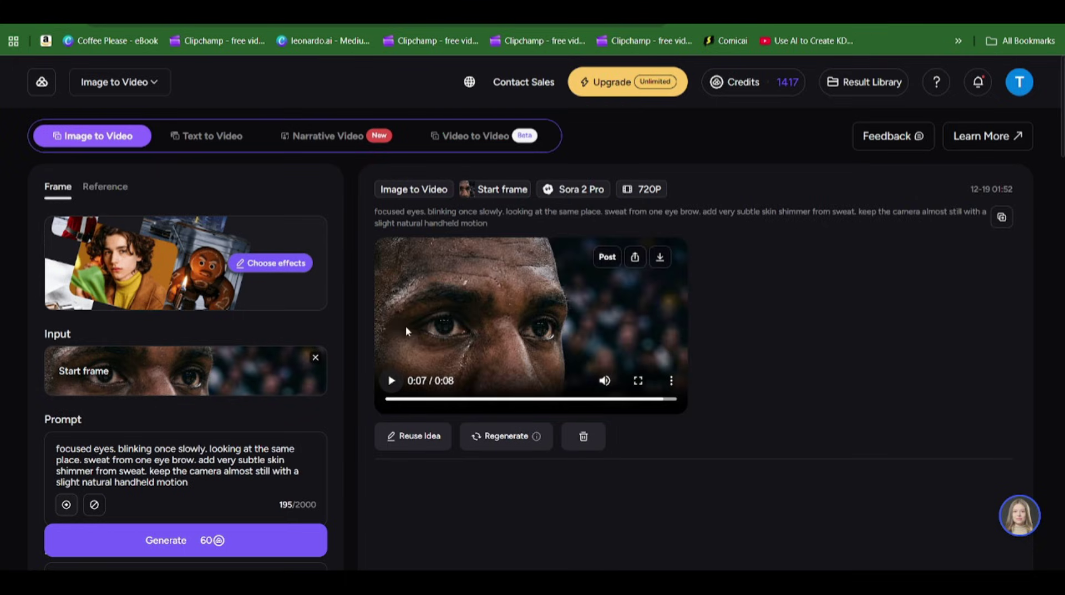
{"action": "left_click", "coordinate": [391, 399]}
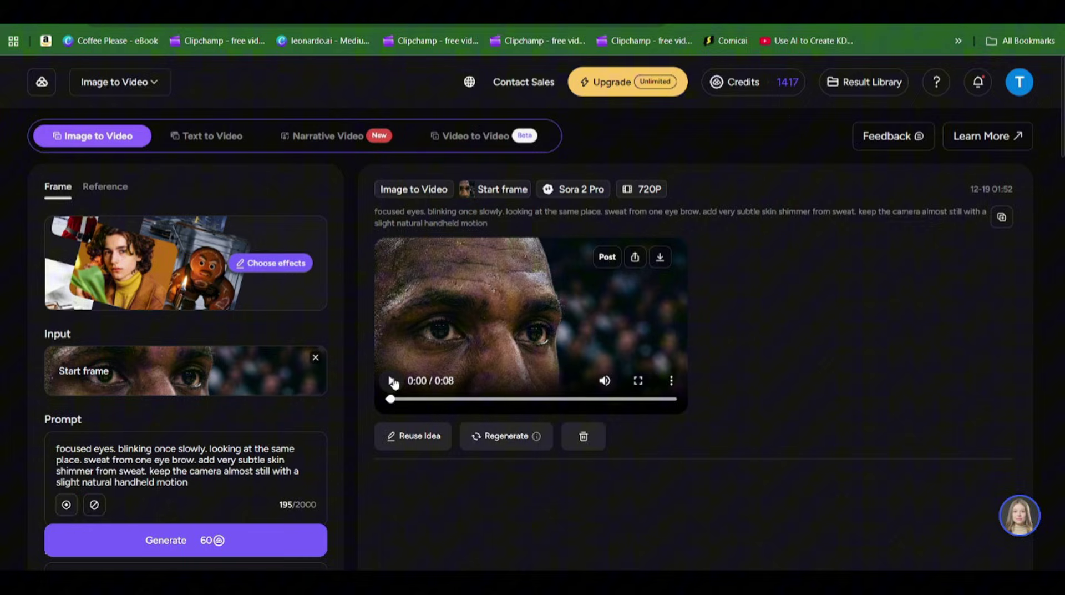
{"action": "left_click", "coordinate": [391, 381]}
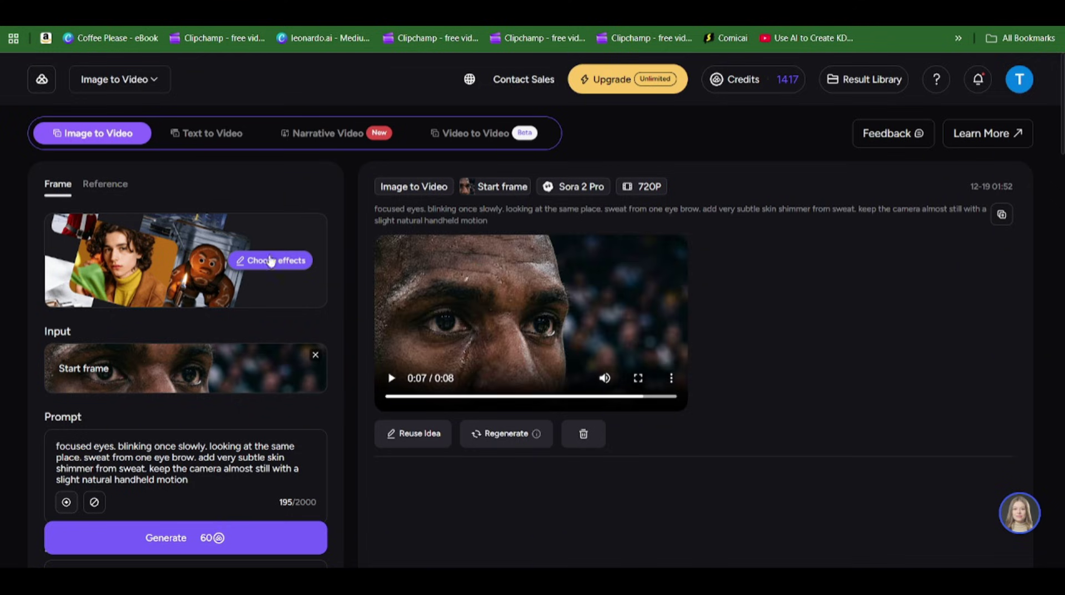
{"action": "left_click", "coordinate": [314, 356]}
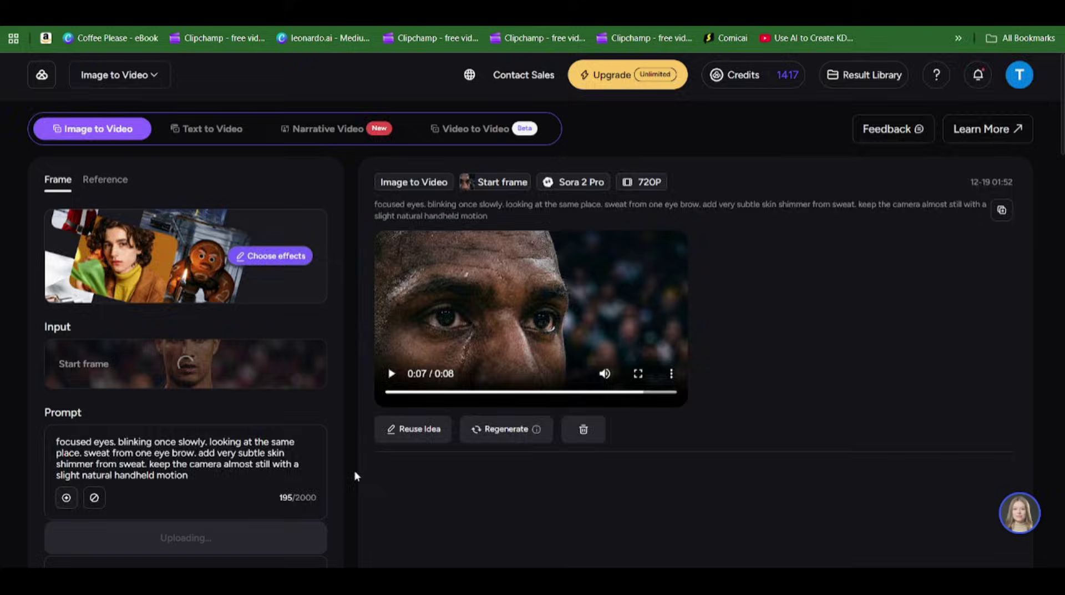
- Append 'one Heavy Breathing' to the athlete prompt and pick Kling V2.6 Pro as the model
{"action": "scroll", "coordinate": [351, 473], "scroll_direction": "down", "scroll_amount": 4}
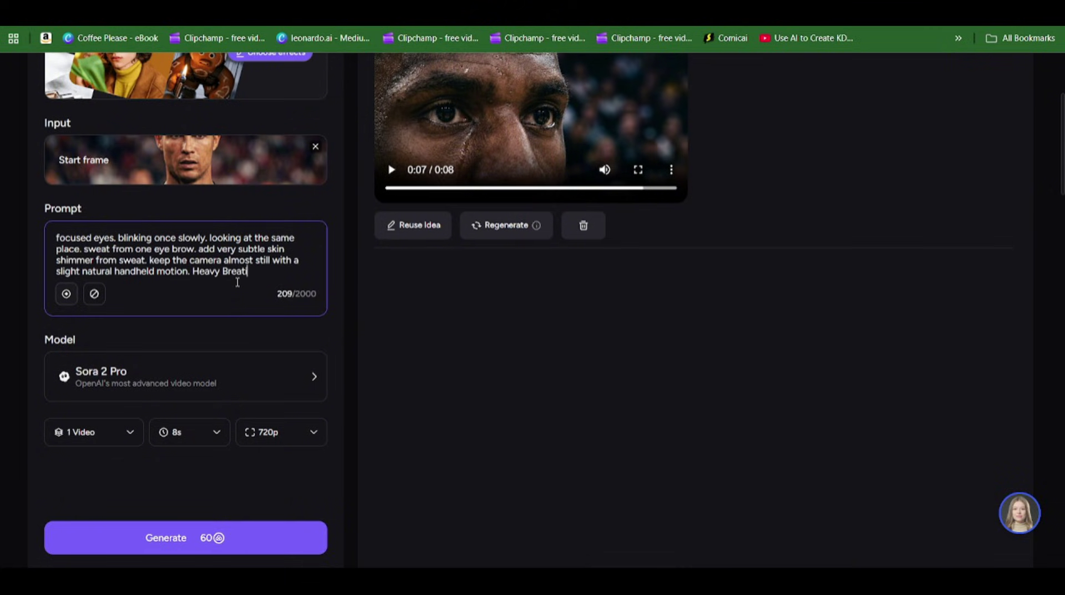
{"action": "type", "text": "hin"}
{"action": "type", "text": "one"}
{"action": "left_click", "coordinate": [251, 395]}
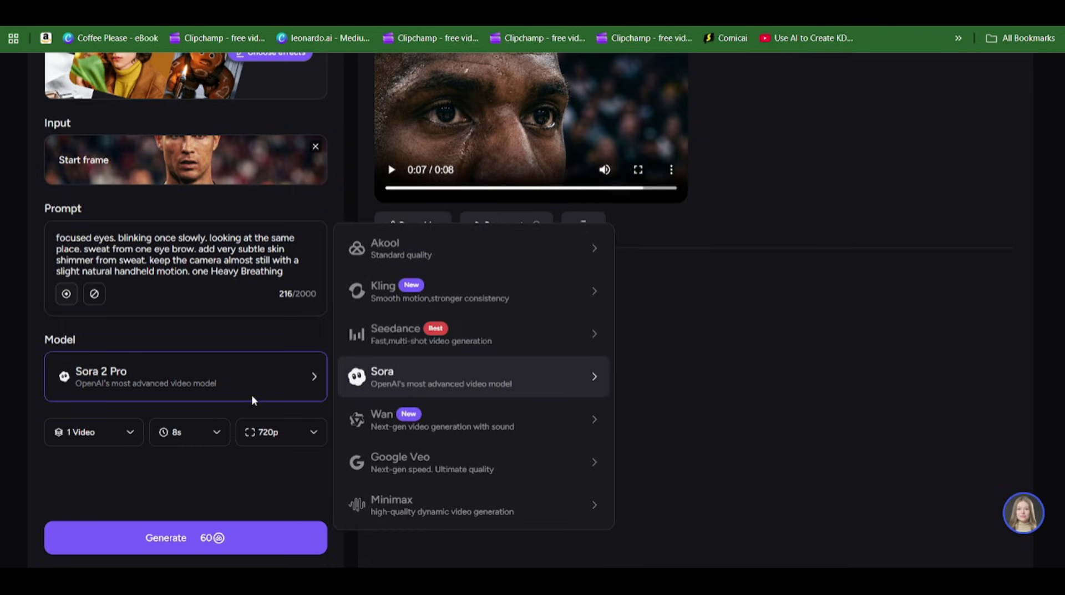
{"action": "mouse_move", "coordinate": [506, 355]}
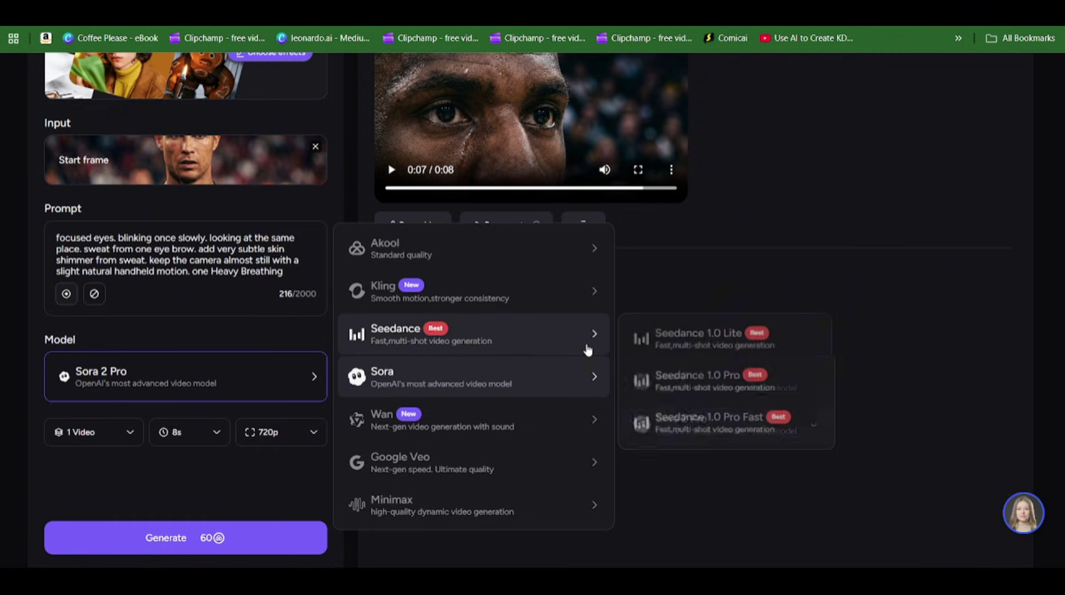
{"action": "mouse_move", "coordinate": [551, 286]}
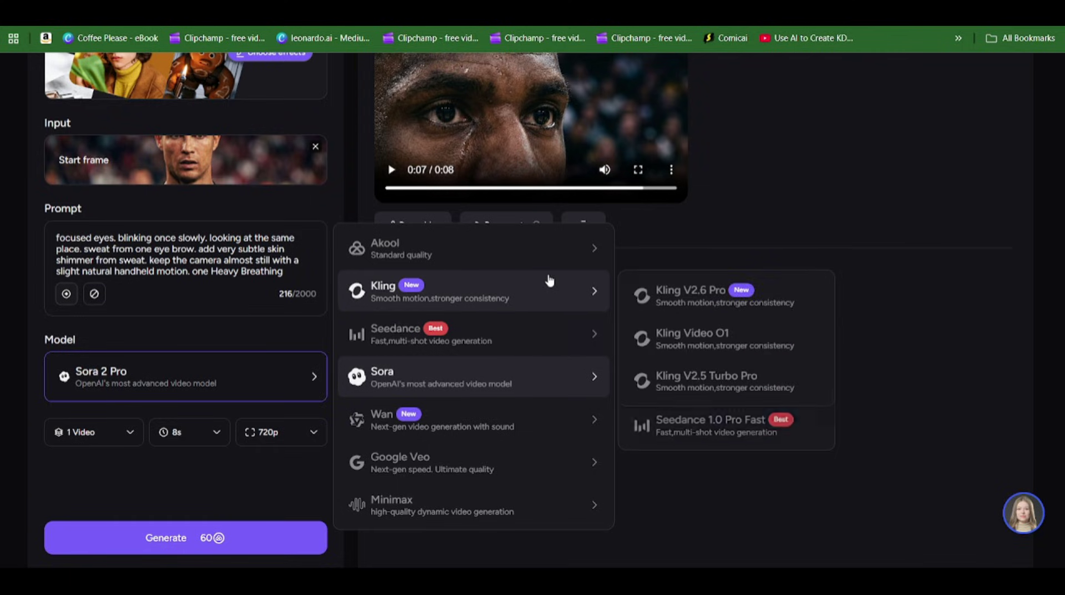
{"action": "left_click", "coordinate": [747, 312]}
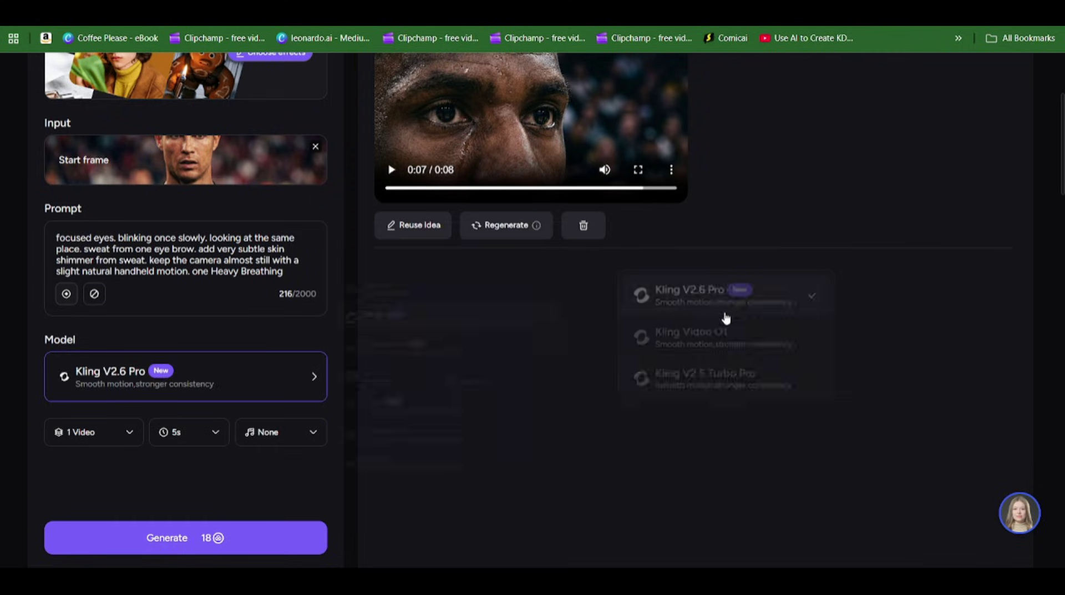
- Set the clip's audio to AI Gen and generate the Kling V2.6 Pro footballer clip
{"action": "left_click", "coordinate": [189, 539]}
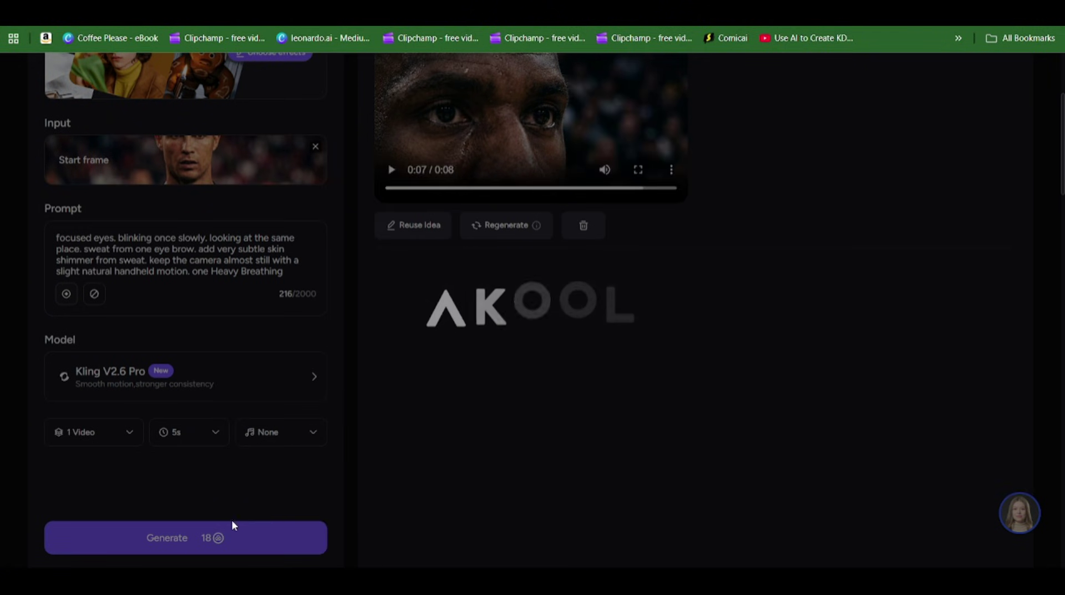
{"action": "scroll", "coordinate": [300, 324], "scroll_direction": "down", "scroll_amount": 3}
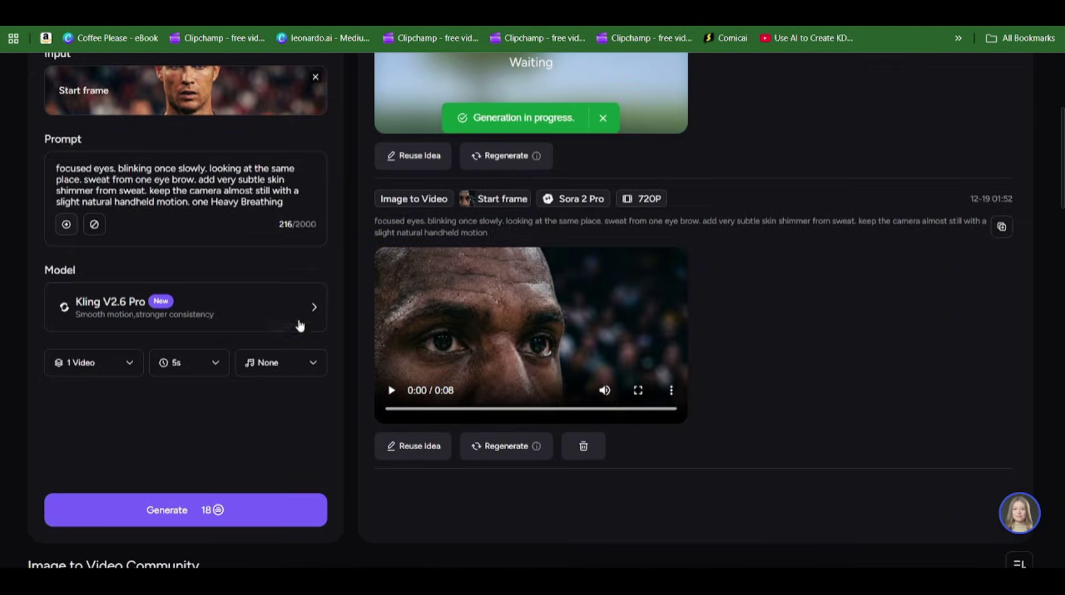
{"action": "scroll", "coordinate": [350, 435], "scroll_direction": "down", "scroll_amount": 3}
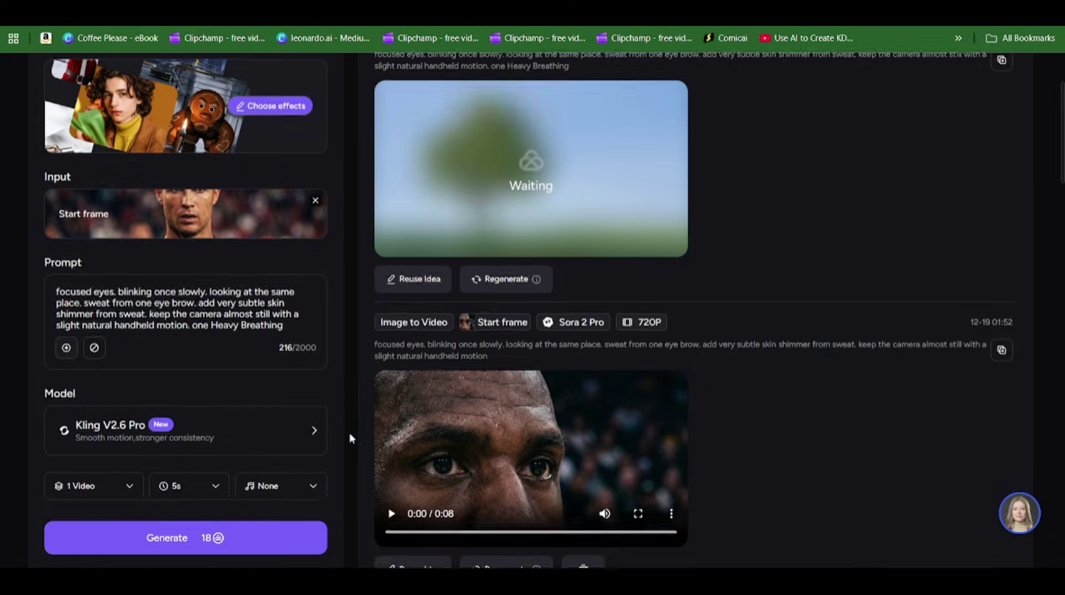
{"action": "left_click", "coordinate": [284, 370]}
{"action": "left_click", "coordinate": [272, 400]}
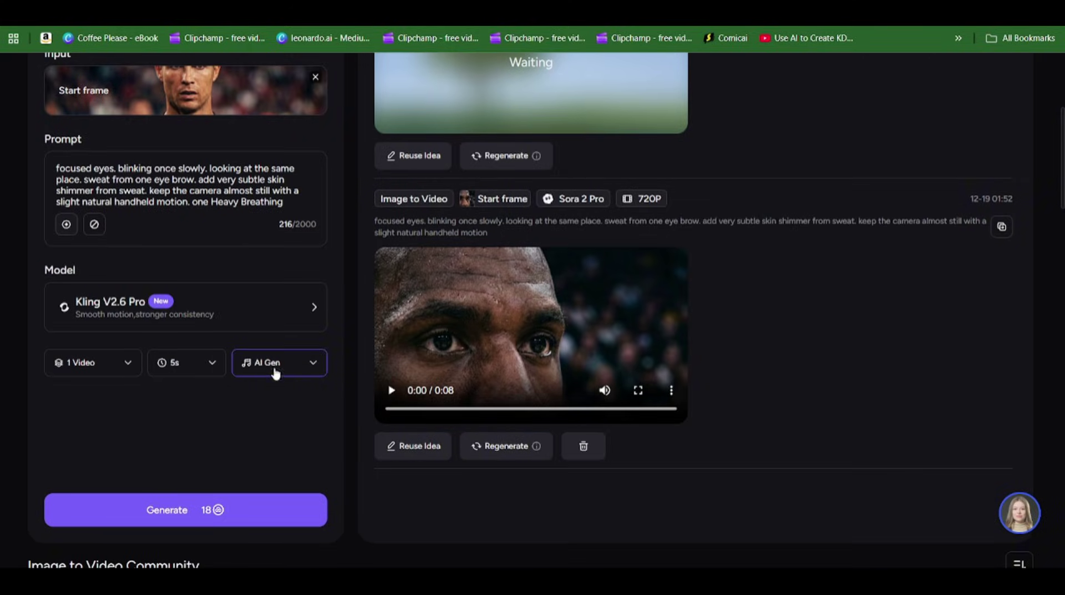
{"action": "left_click", "coordinate": [202, 509]}
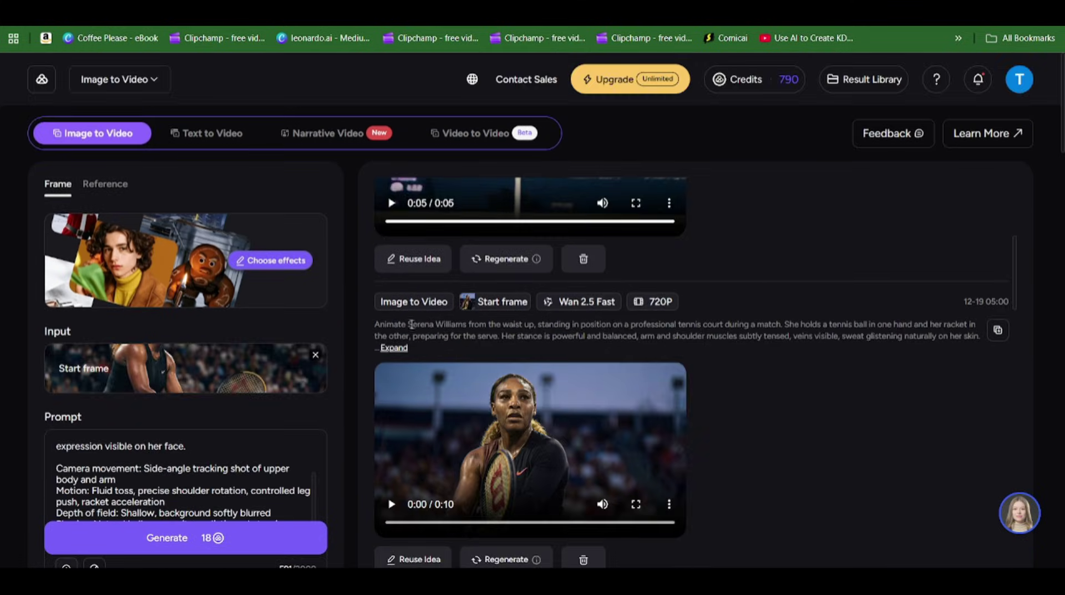
- Scroll the results feed and play the earlier footballer face and tennis stare clips
{"action": "scroll", "coordinate": [411, 324], "scroll_direction": "down", "scroll_amount": 15}
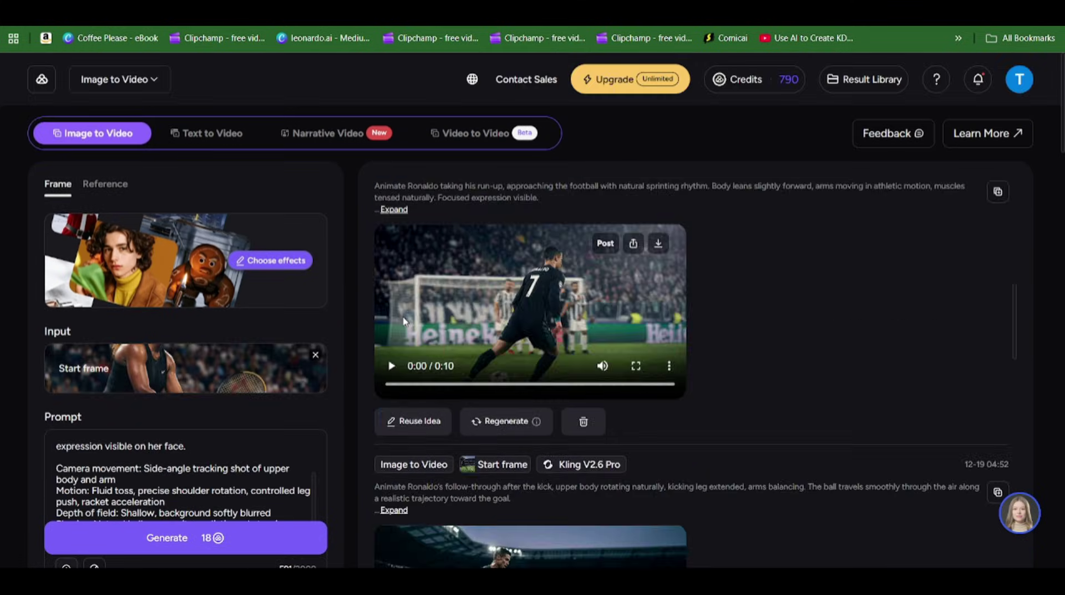
{"action": "scroll", "coordinate": [478, 365], "scroll_direction": "down", "scroll_amount": 10}
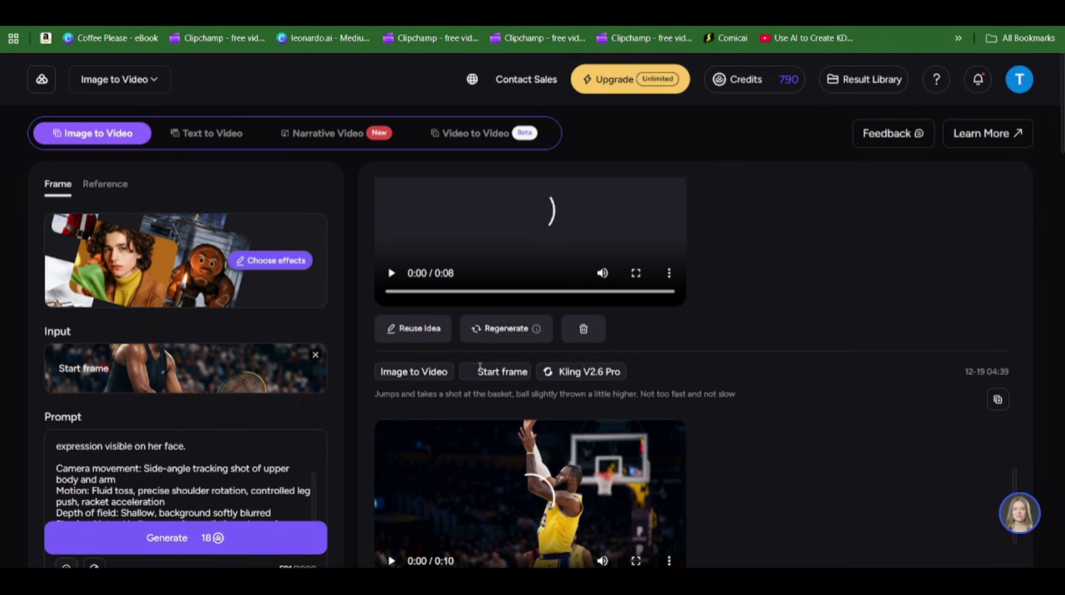
{"action": "scroll", "coordinate": [478, 365], "scroll_direction": "down", "scroll_amount": 10}
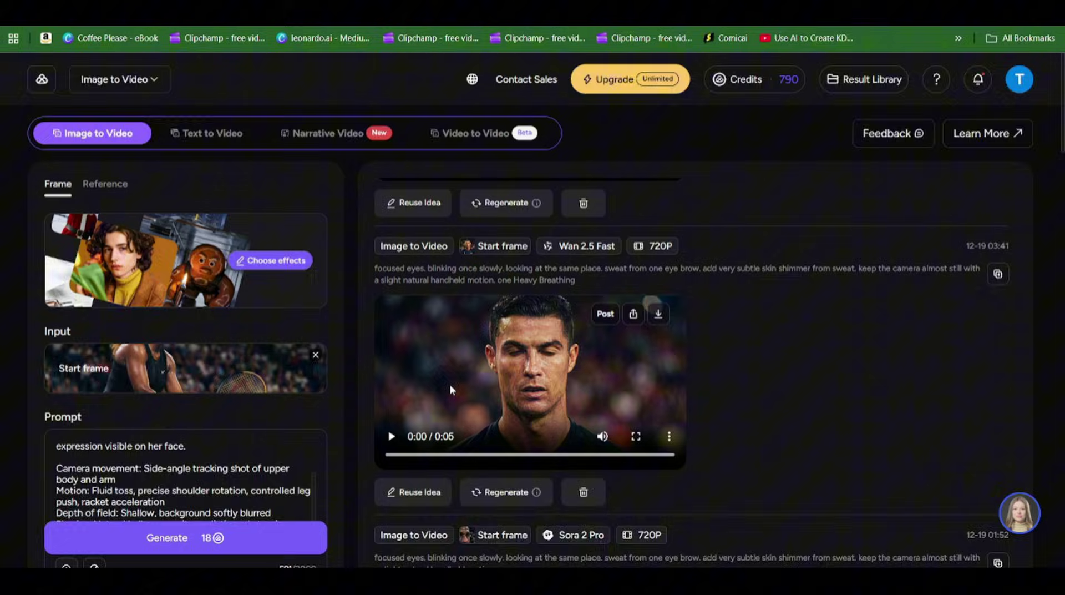
{"action": "scroll", "coordinate": [449, 384], "scroll_direction": "down", "scroll_amount": 4}
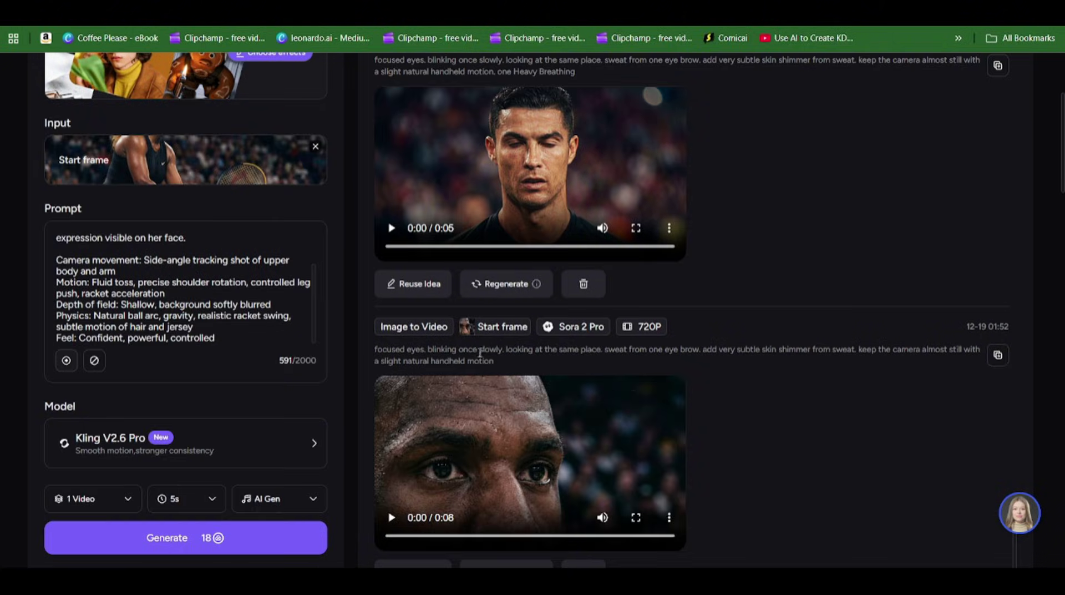
{"action": "left_click", "coordinate": [391, 228]}
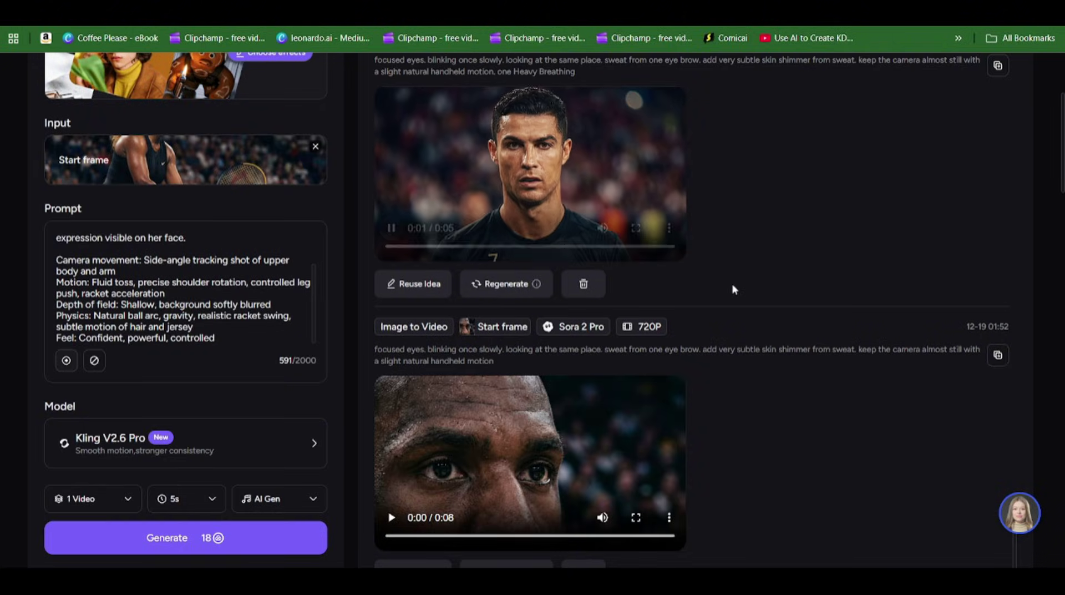
{"action": "scroll", "coordinate": [704, 254], "scroll_direction": "up", "scroll_amount": 2}
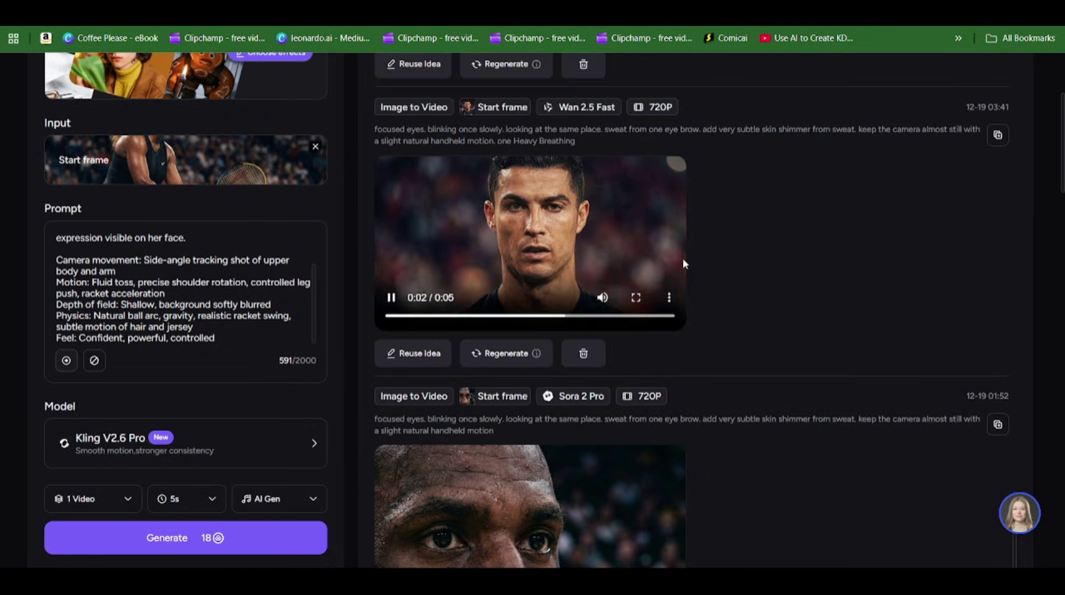
{"action": "scroll", "coordinate": [681, 260], "scroll_direction": "up", "scroll_amount": 7}
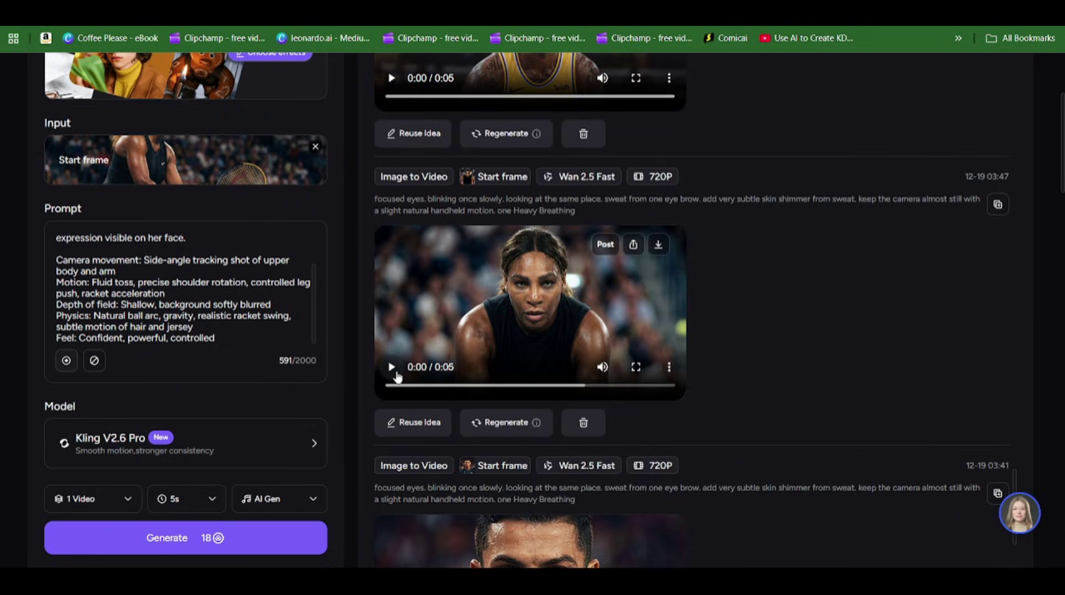
{"action": "left_click", "coordinate": [391, 367]}
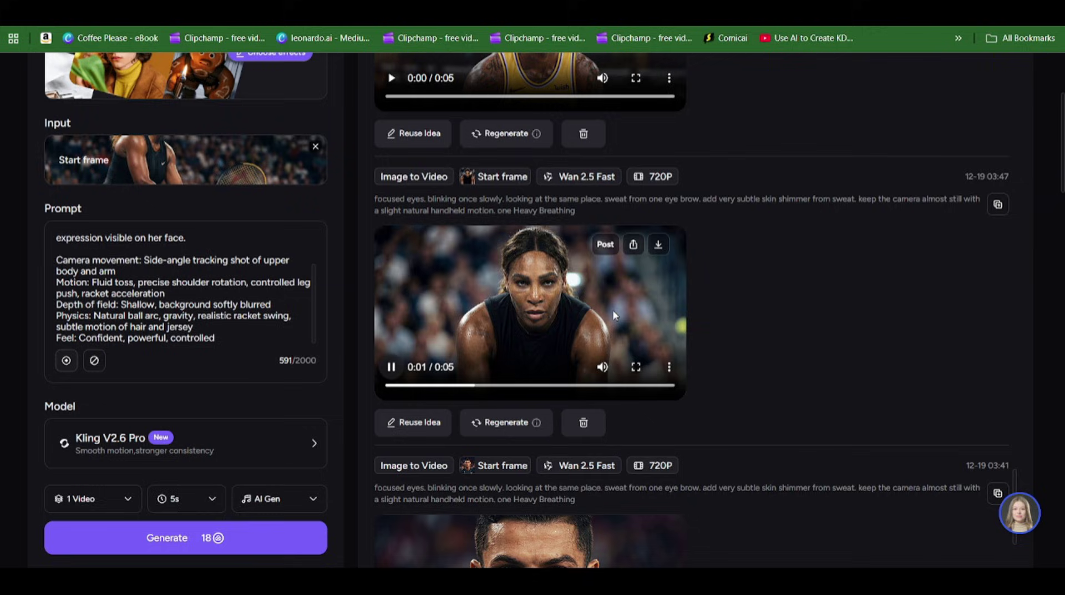
- Play the basketball free-throw, ball-bouncing hands and waist-up basketball player clips
{"action": "scroll", "coordinate": [612, 310], "scroll_direction": "up", "scroll_amount": 6}
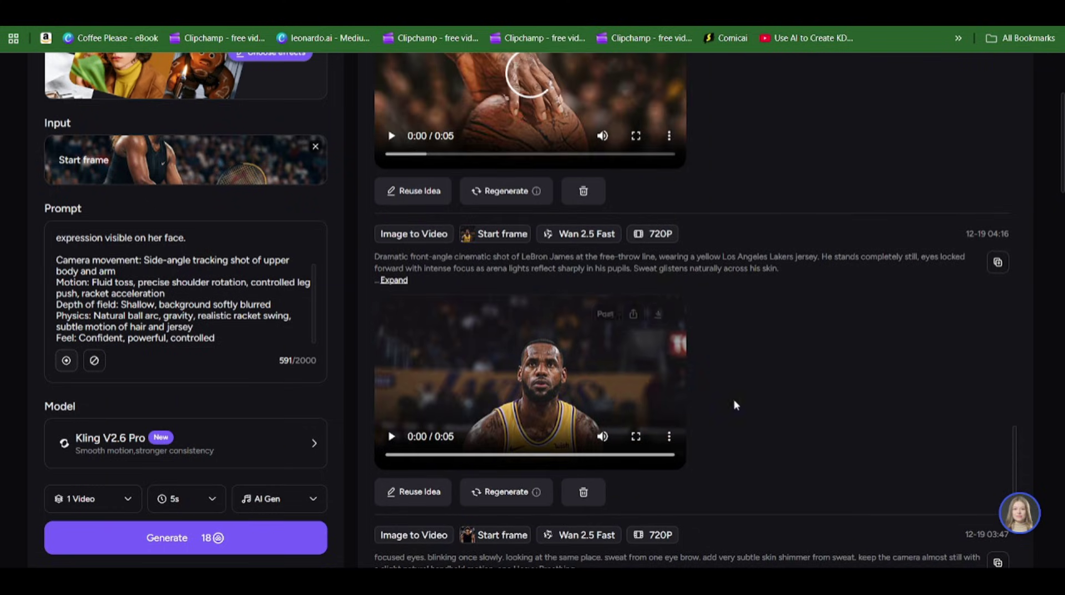
{"action": "left_click", "coordinate": [391, 436]}
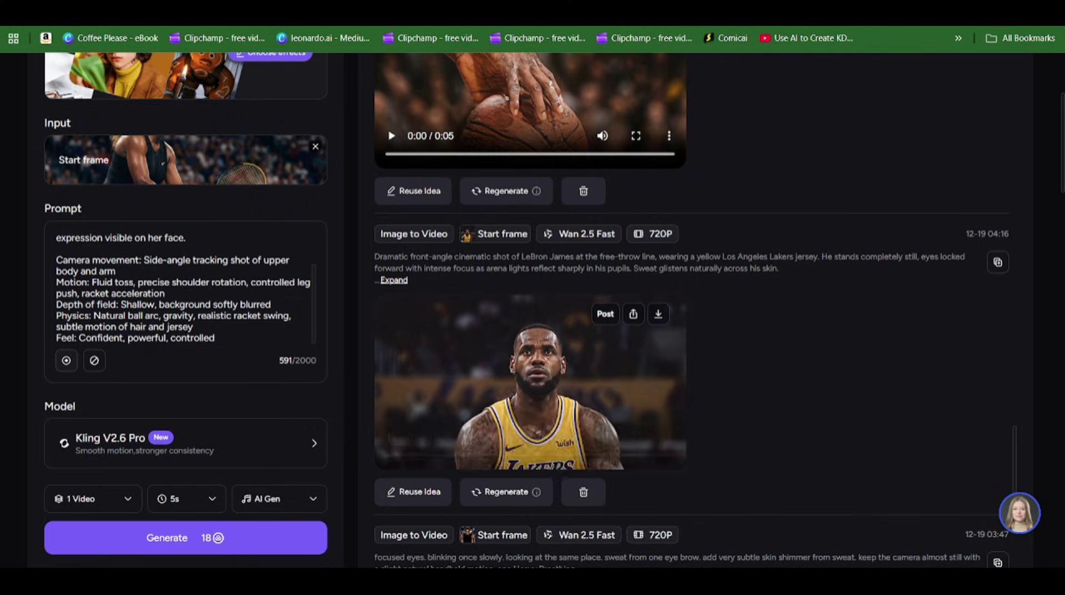
{"action": "scroll", "coordinate": [507, 379], "scroll_direction": "up", "scroll_amount": 6}
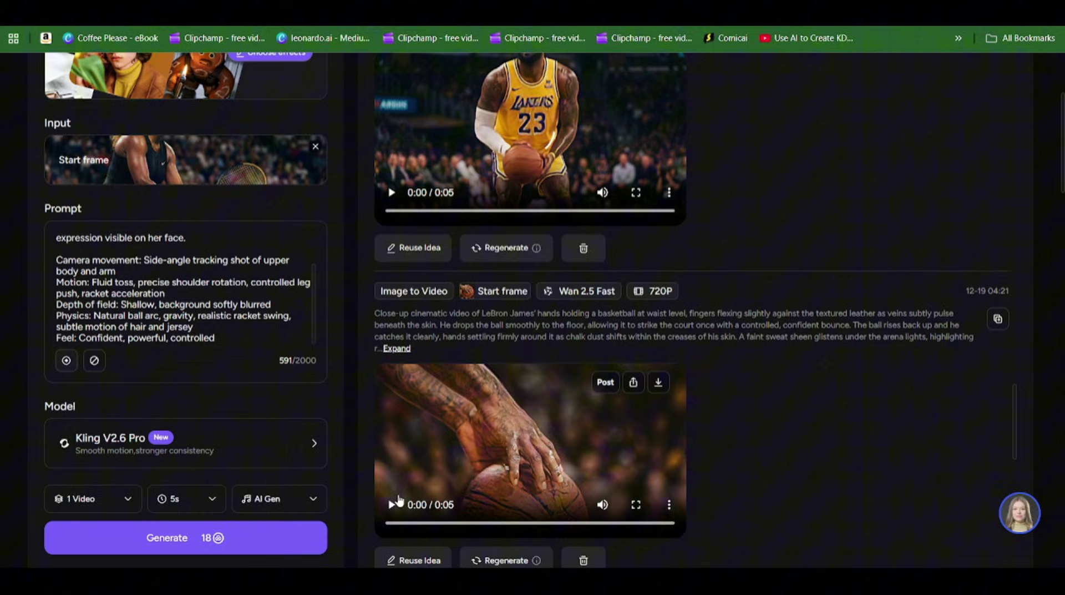
{"action": "left_click", "coordinate": [392, 504]}
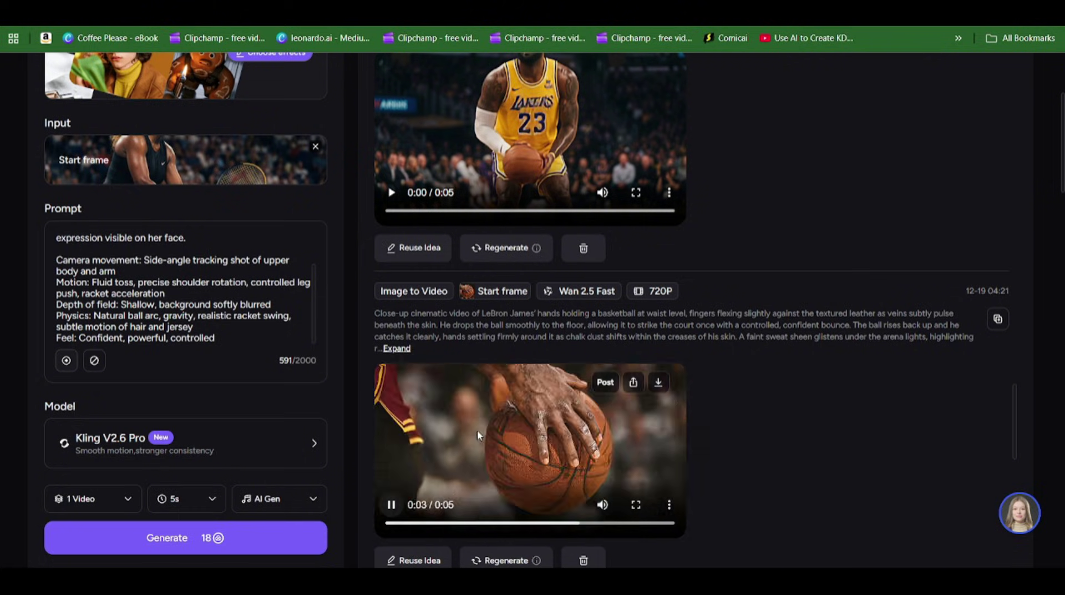
{"action": "scroll", "coordinate": [474, 433], "scroll_direction": "up", "scroll_amount": 5}
{"action": "left_click", "coordinate": [390, 470]}
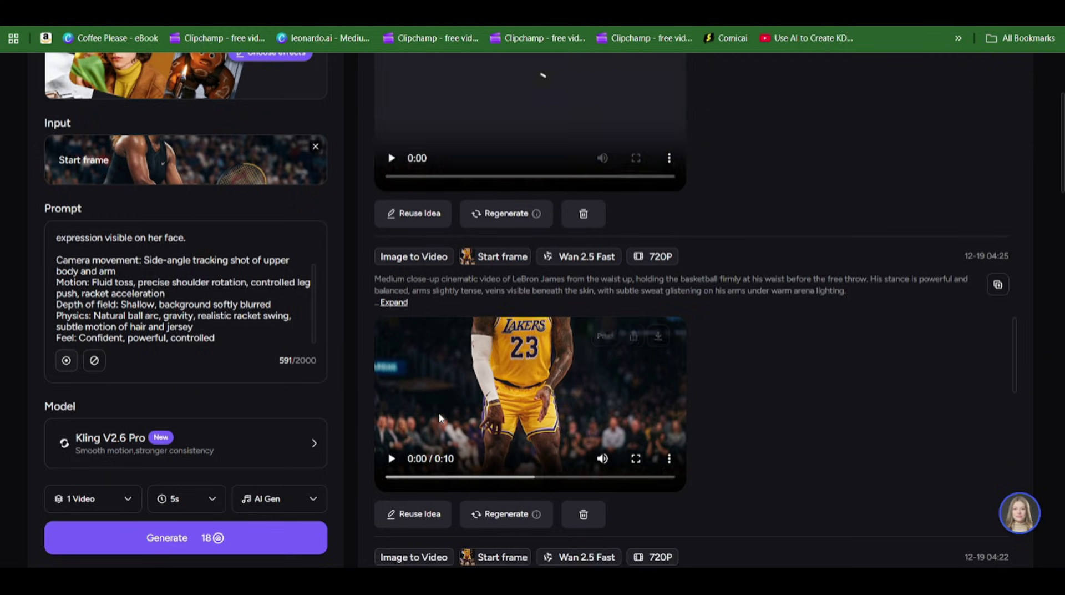
{"action": "left_click", "coordinate": [394, 458]}
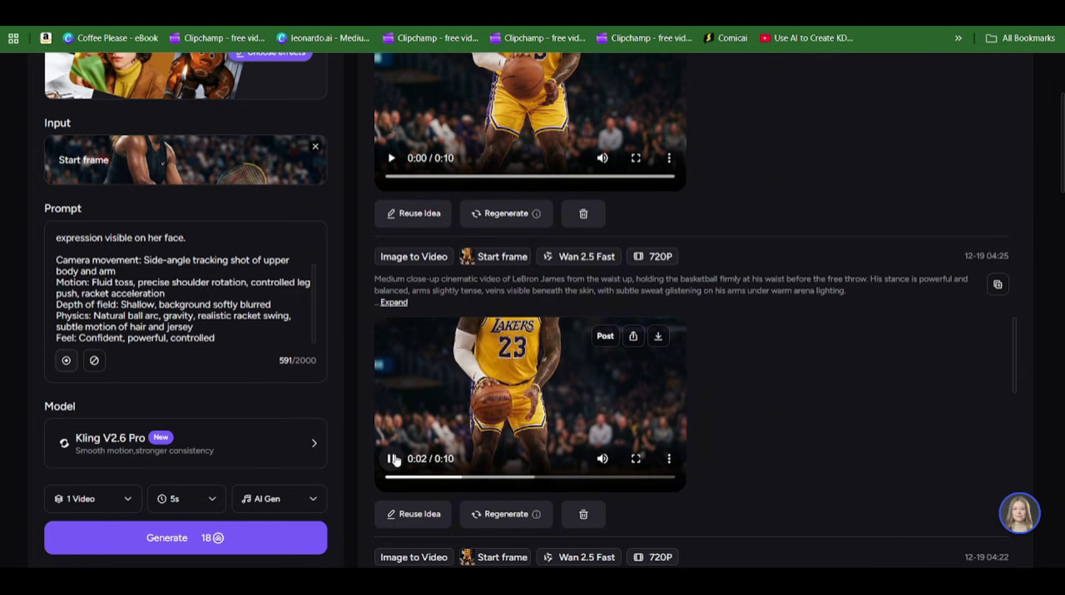
{"action": "left_click", "coordinate": [394, 458]}
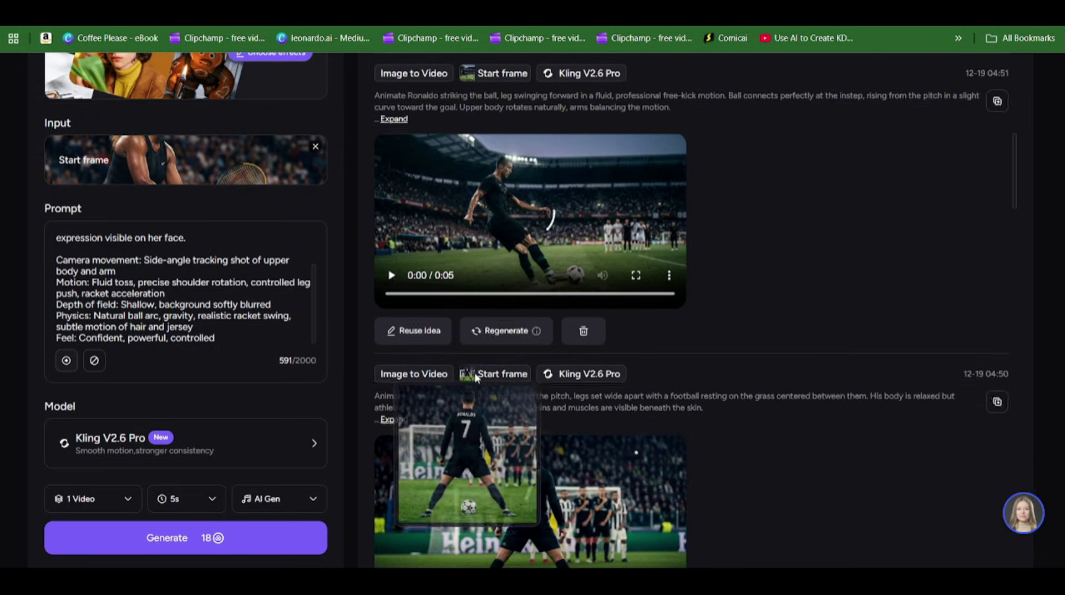
- Play the free-kick strike clip and scroll through the rest of the feed
{"action": "scroll", "coordinate": [475, 376], "scroll_direction": "up", "scroll_amount": 1}
{"action": "left_click", "coordinate": [392, 345]}
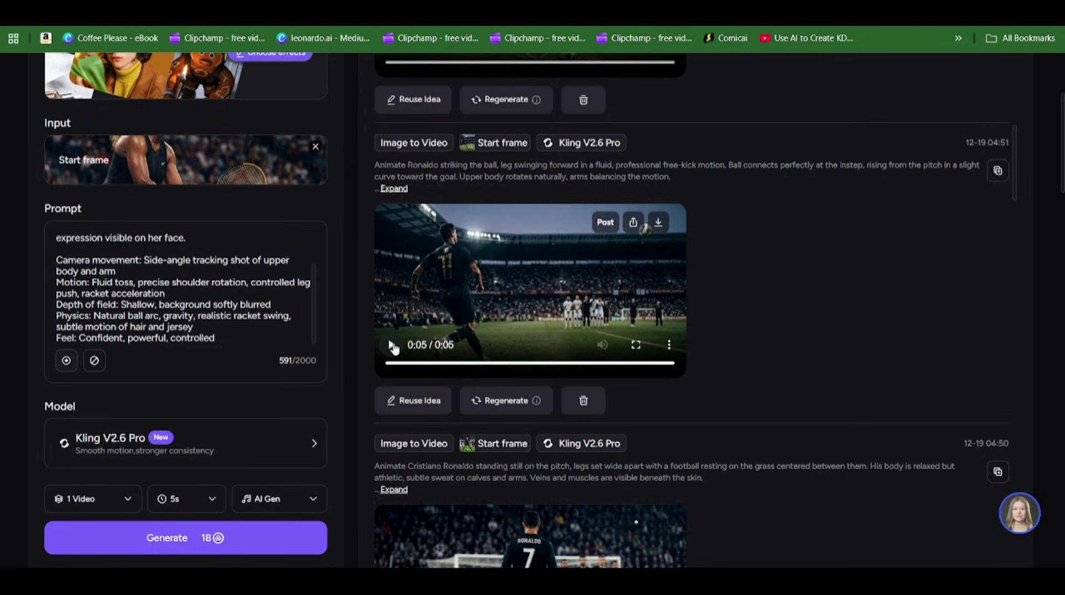
{"action": "scroll", "coordinate": [487, 309], "scroll_direction": "up", "scroll_amount": 8}
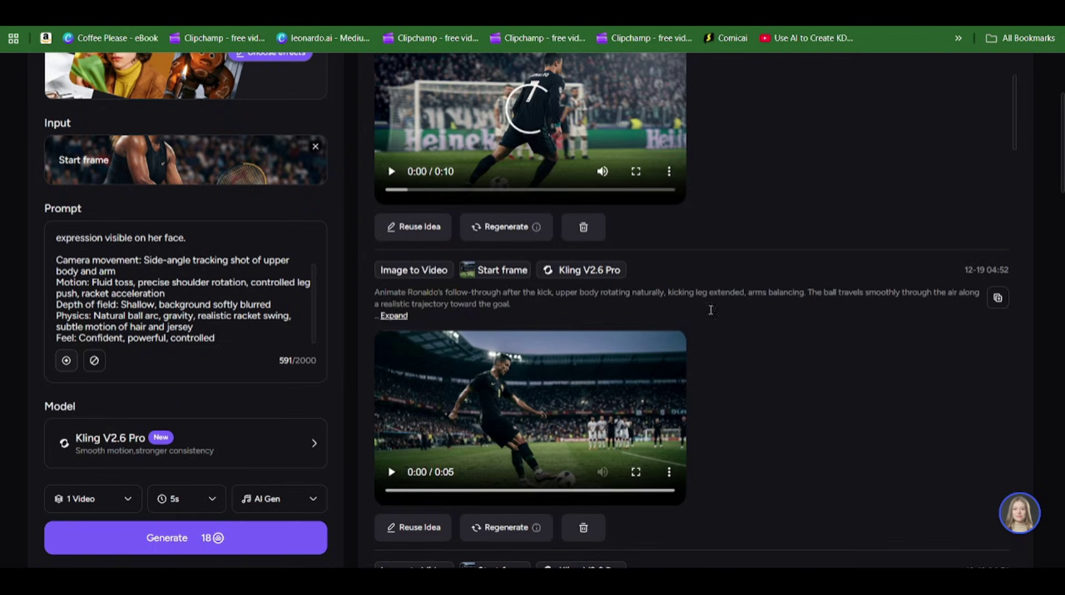
{"action": "scroll", "coordinate": [530, 310], "scroll_direction": "up", "scroll_amount": 13}
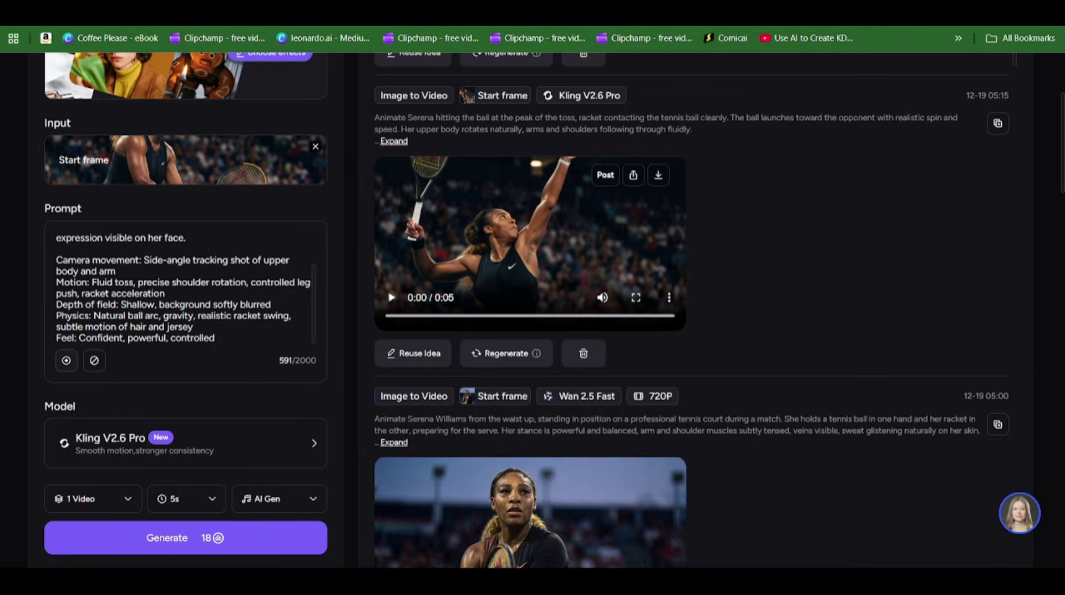
{"action": "scroll", "coordinate": [529, 244], "scroll_direction": "up", "scroll_amount": 1}
{"action": "scroll", "coordinate": [529, 310], "scroll_direction": "up", "scroll_amount": 7}
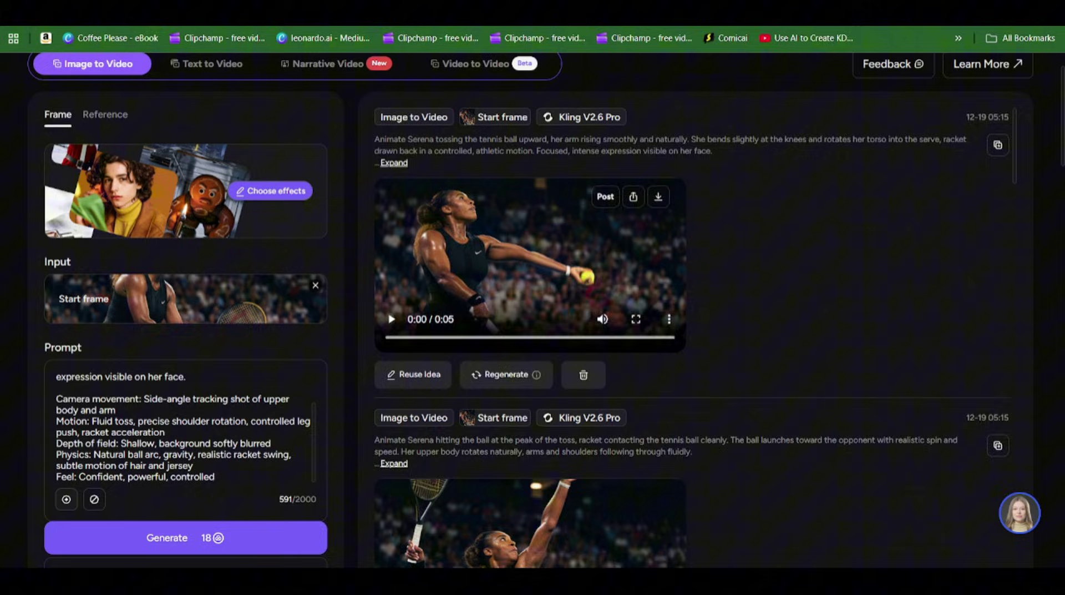
{"action": "scroll", "coordinate": [555, 332], "scroll_direction": "down", "scroll_amount": 3}
{"action": "scroll", "coordinate": [555, 333], "scroll_direction": "down", "scroll_amount": 2}
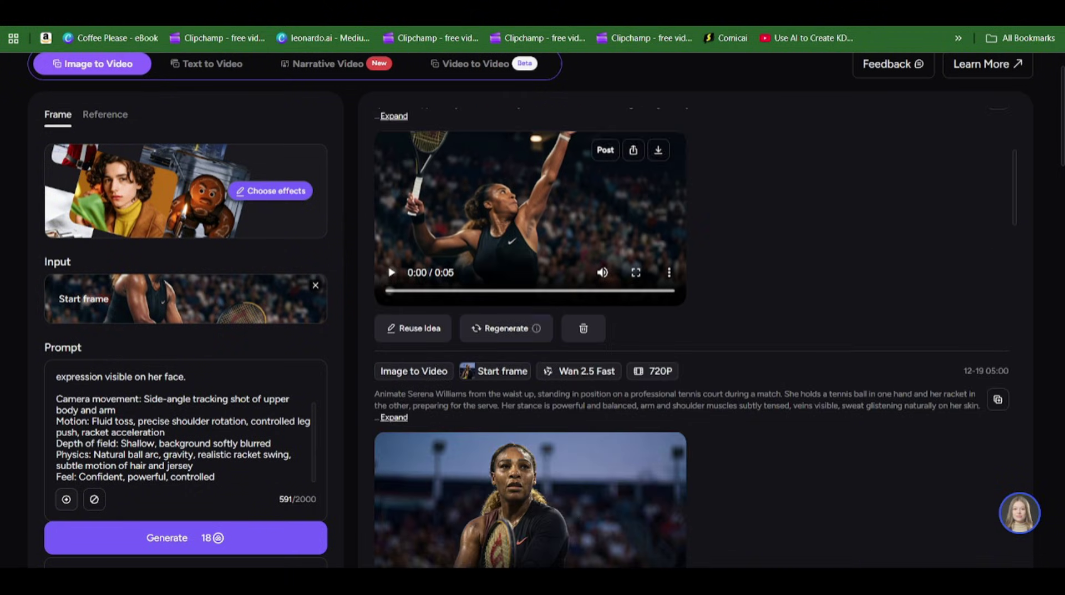
{"action": "scroll", "coordinate": [555, 333], "scroll_direction": "down", "scroll_amount": 2}
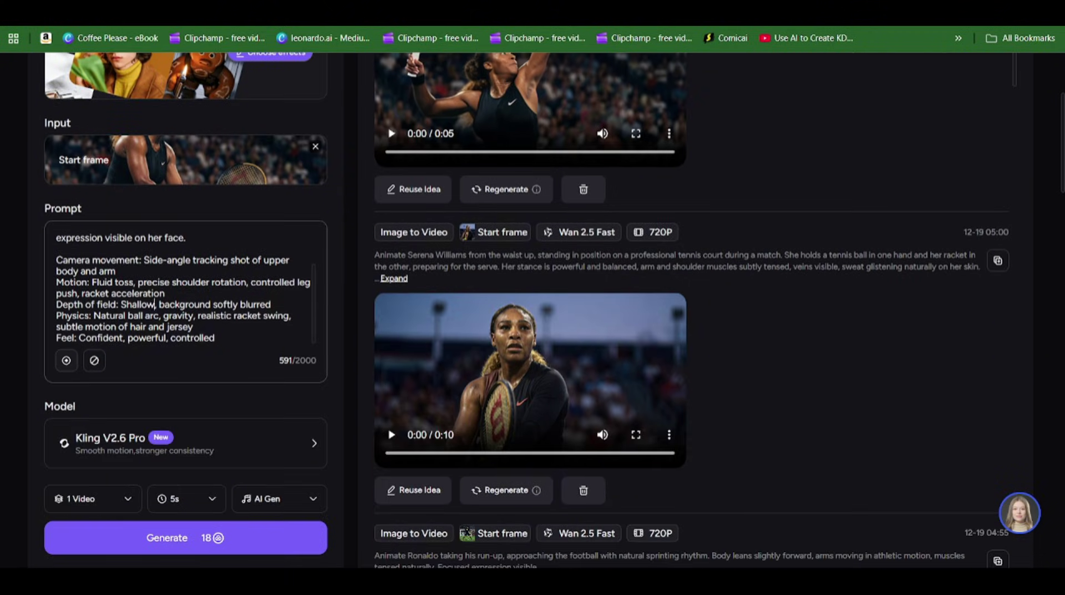
{"action": "scroll", "coordinate": [157, 306], "scroll_direction": "up", "scroll_amount": 2}
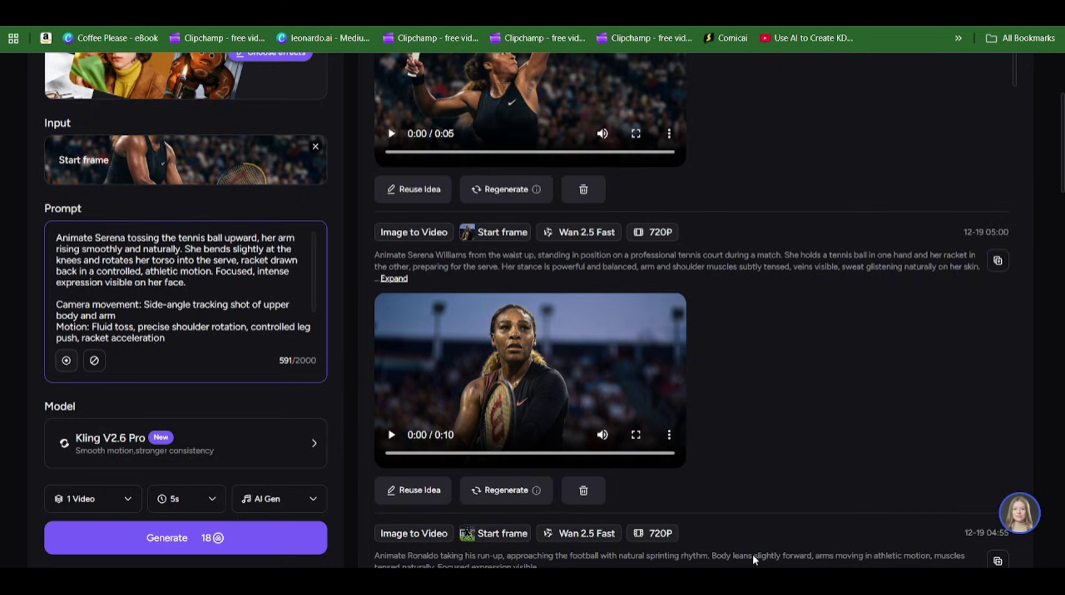
- Switch the video model to Kling V2.5 Turbo Pro (5s, 1080p, 9 credits) for end-frame support
{"action": "mouse_move", "coordinate": [186, 160]}
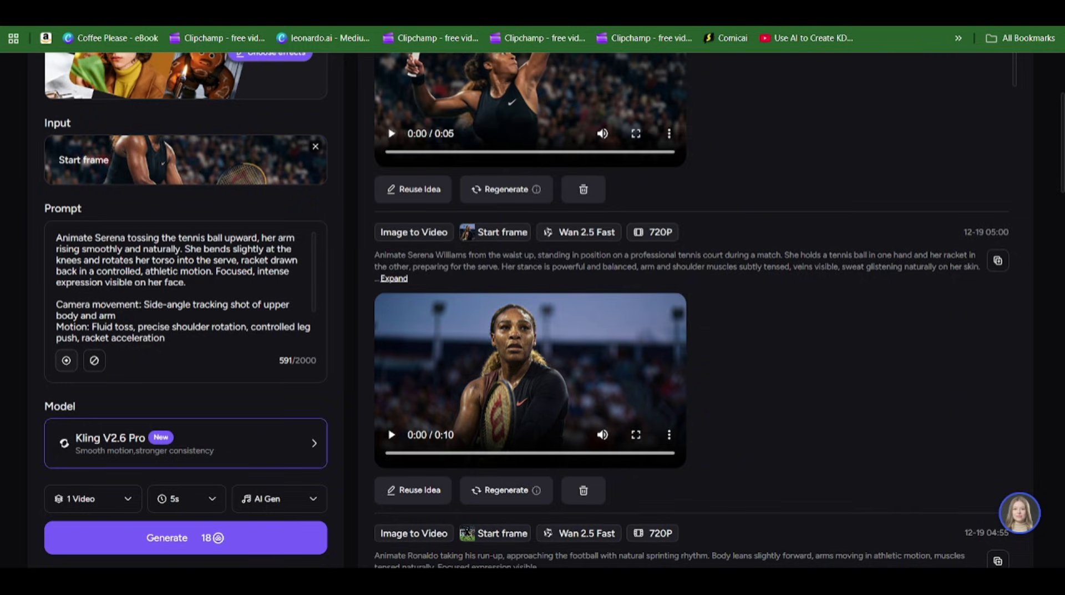
{"action": "left_click", "coordinate": [190, 445]}
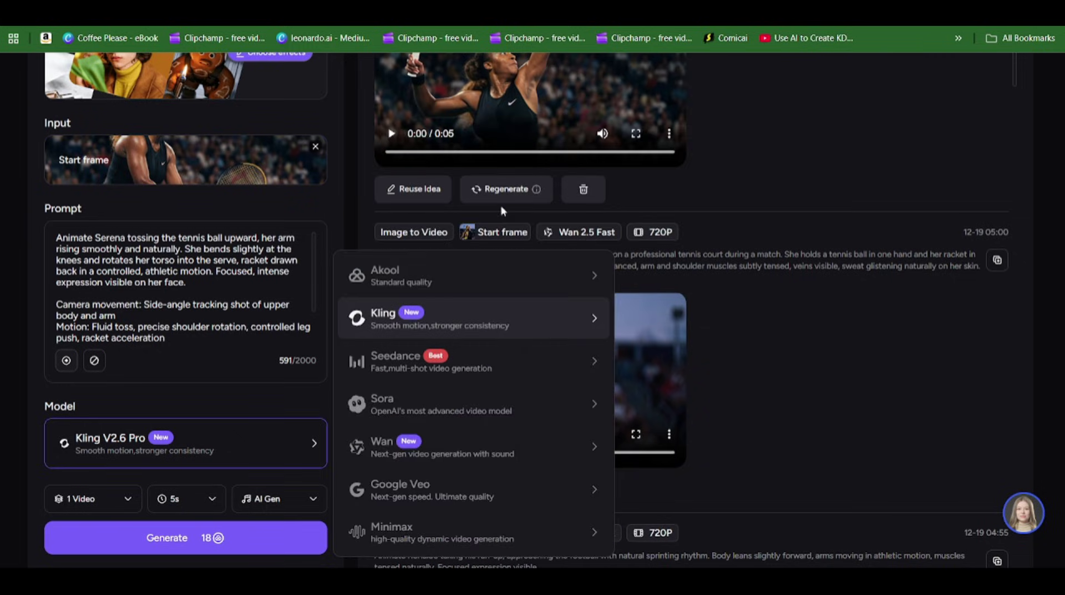
{"action": "mouse_move", "coordinate": [511, 449]}
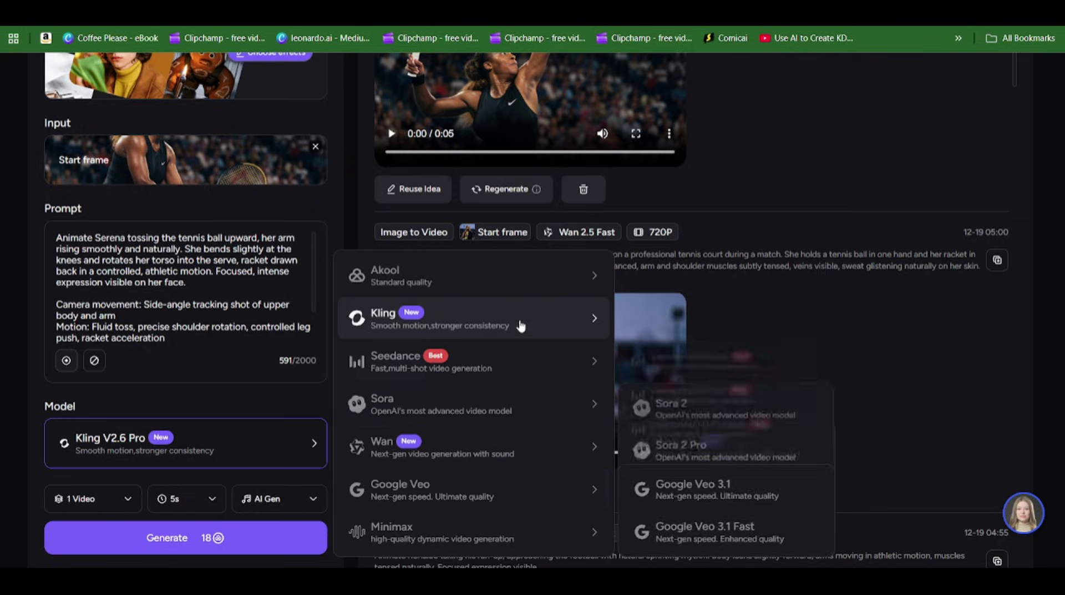
{"action": "mouse_move", "coordinate": [527, 314]}
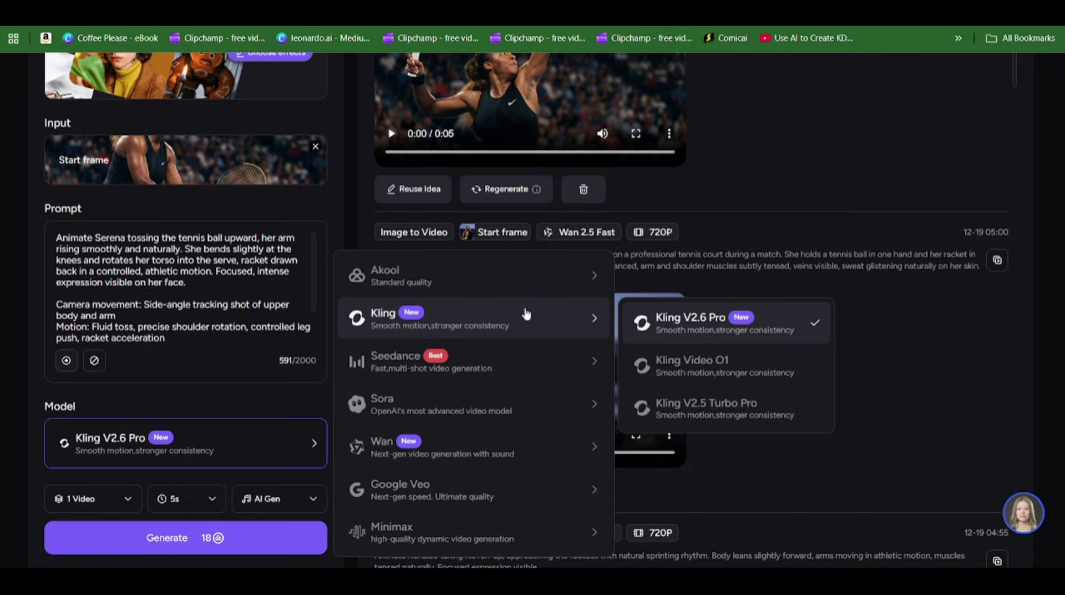
{"action": "left_click", "coordinate": [702, 409]}
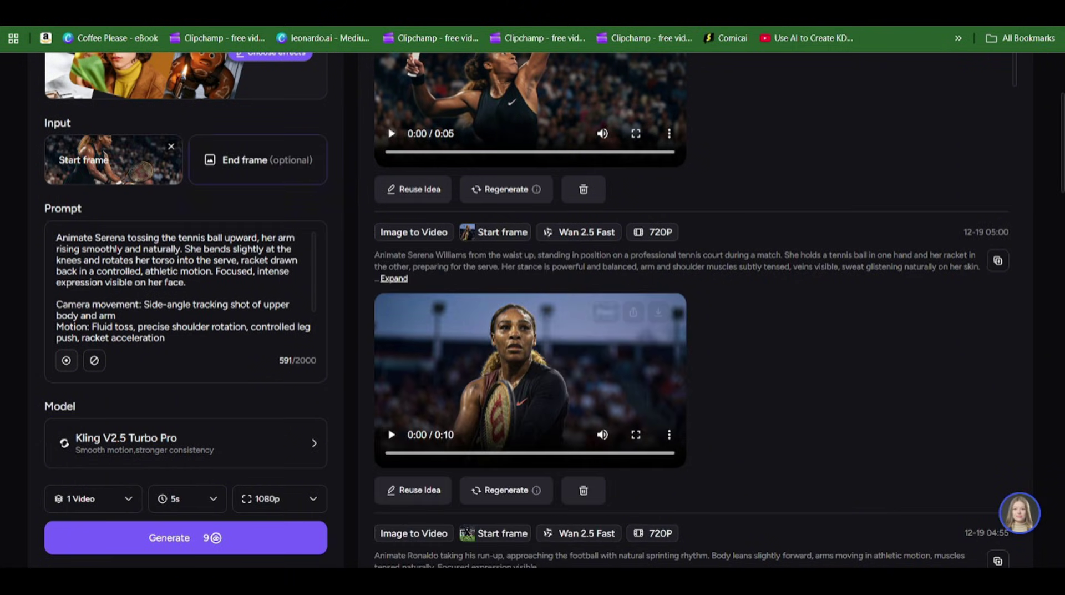
- Replace the old start frame with the basketball image and add the football image as end frame
{"action": "mouse_move", "coordinate": [114, 160]}
{"action": "left_click", "coordinate": [171, 146]}
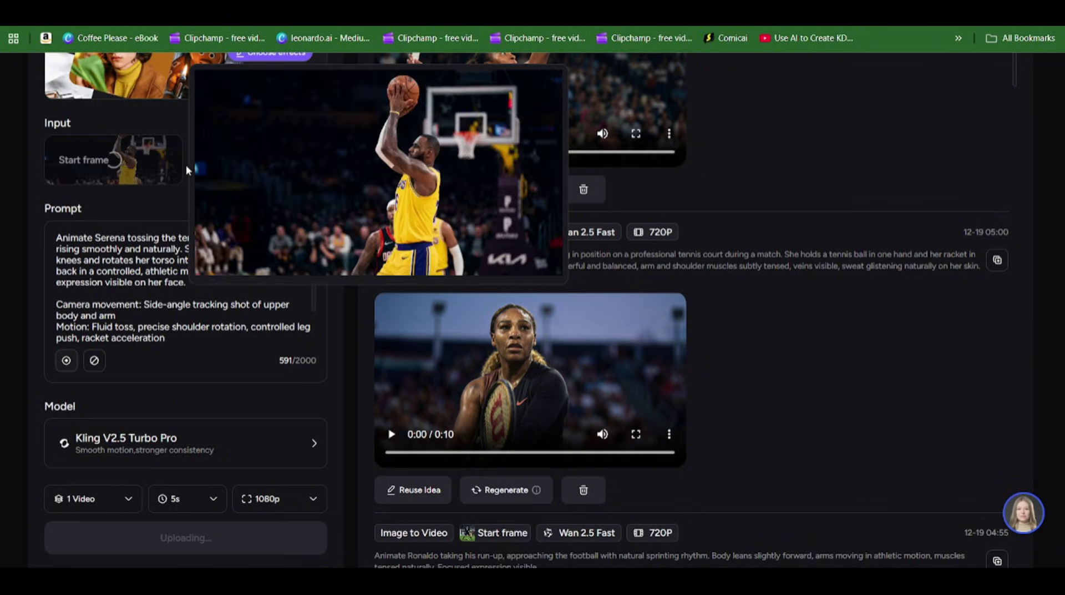
{"action": "left_click", "coordinate": [236, 166]}
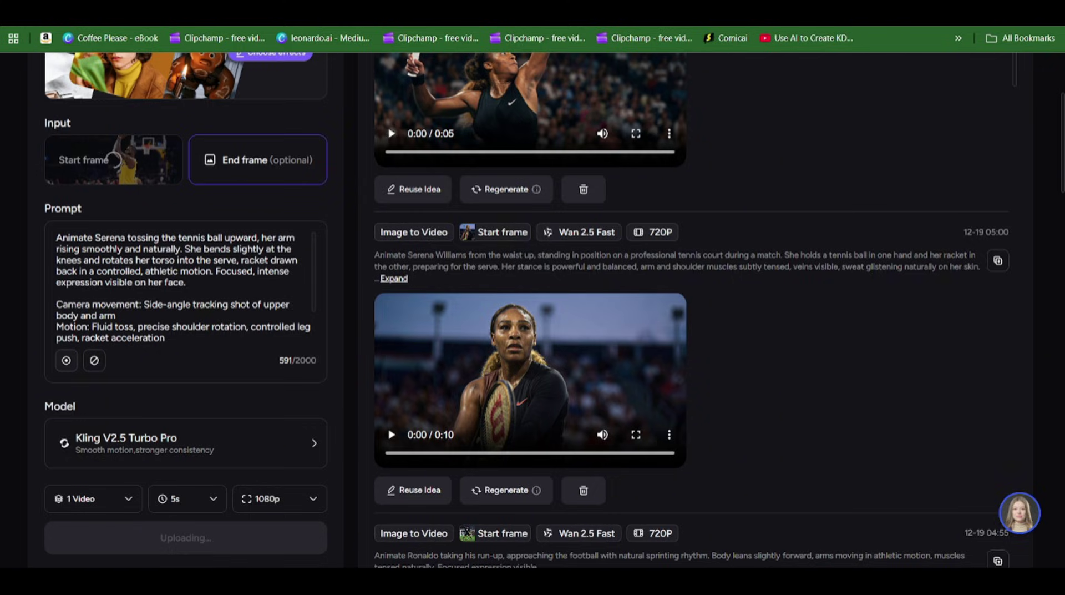
{"action": "left_click", "coordinate": [711, 446]}
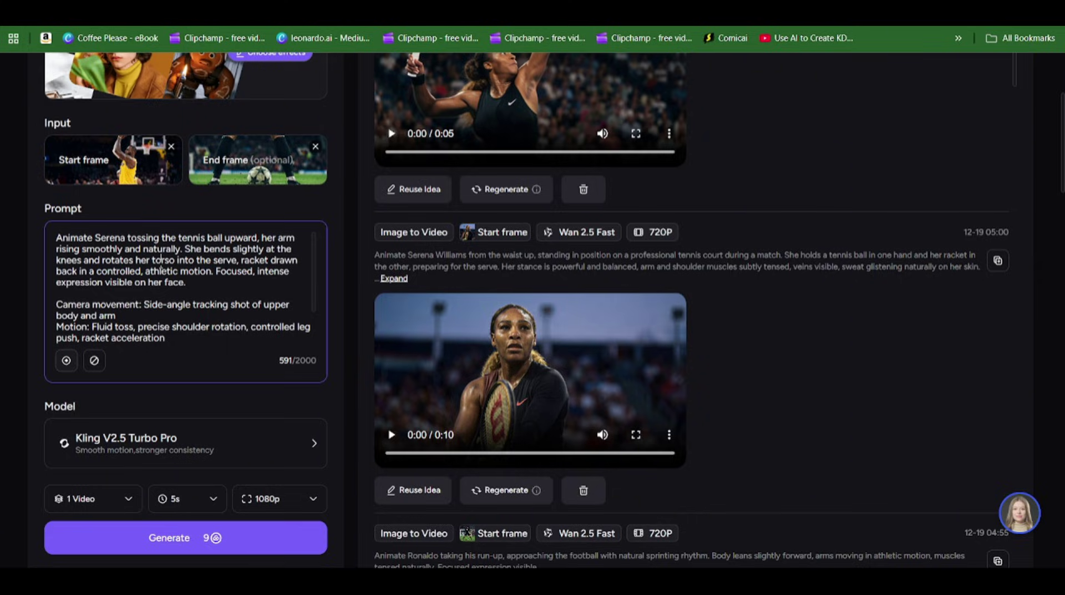
- Replace the old tennis prompt with the pasted 410-character ball-flight transition prompt
{"action": "key", "text": "ctrl+a"}
{"action": "key", "text": "BackSpace"}
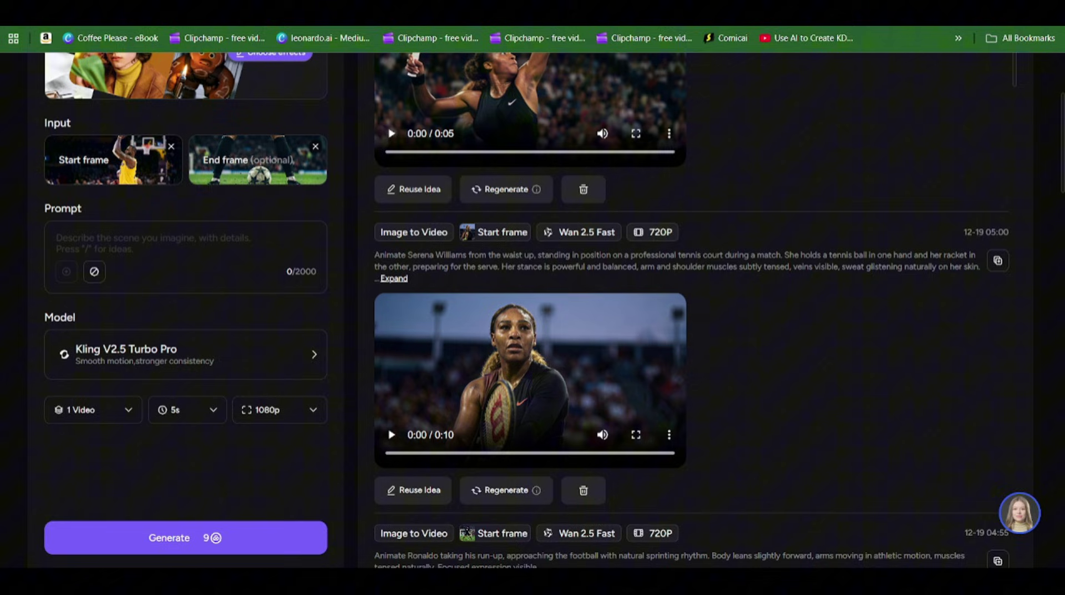
{"action": "left_click", "coordinate": [141, 288]}
{"action": "type", "text": "the ball shoots at a strong 45 degree up right angle from the first frame, moving fast with no startup delay. it climbs well above the frame while also travelling left. the camera follow up-left with the ball and keeps it centered. do not let the ball go right or backwards. keep motions smooth and steady, then drops to the grass and rolls to the players foot. no stopping, camera keeps a soft handheld drift"}
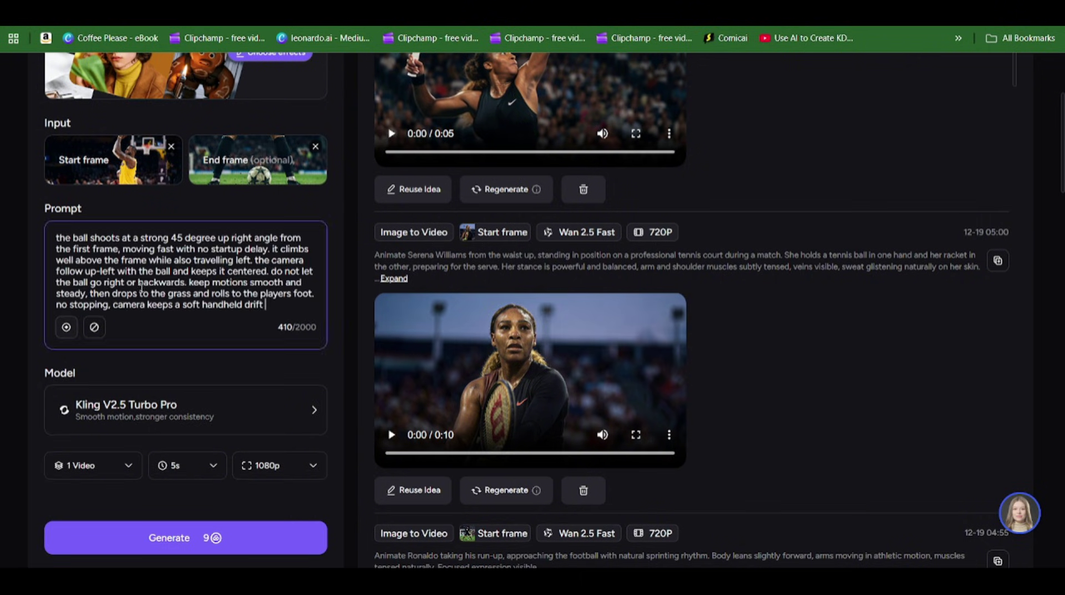
- Raise the clip length from 5s to 10s (18 credits) and generate the basketball-to-football transition
{"action": "scroll", "coordinate": [136, 280], "scroll_direction": "up", "scroll_amount": 2}
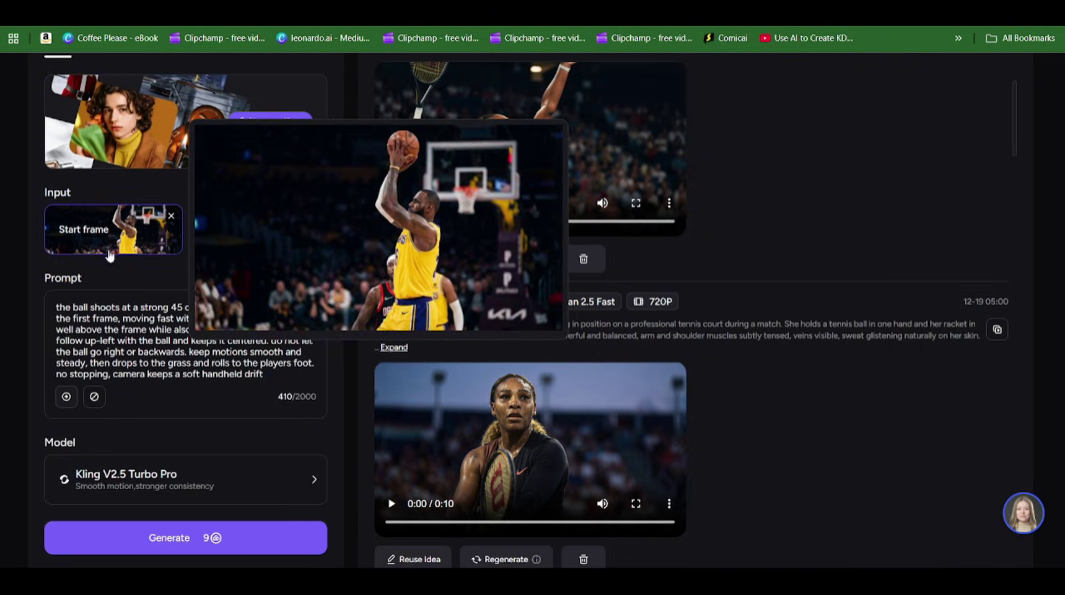
{"action": "mouse_move", "coordinate": [266, 249]}
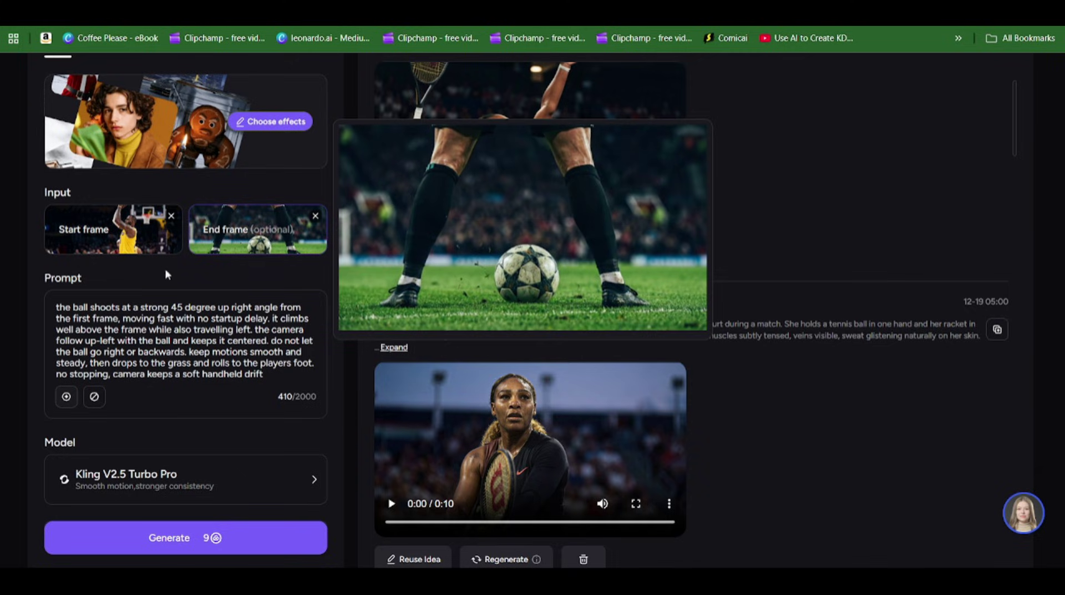
{"action": "mouse_move", "coordinate": [114, 234]}
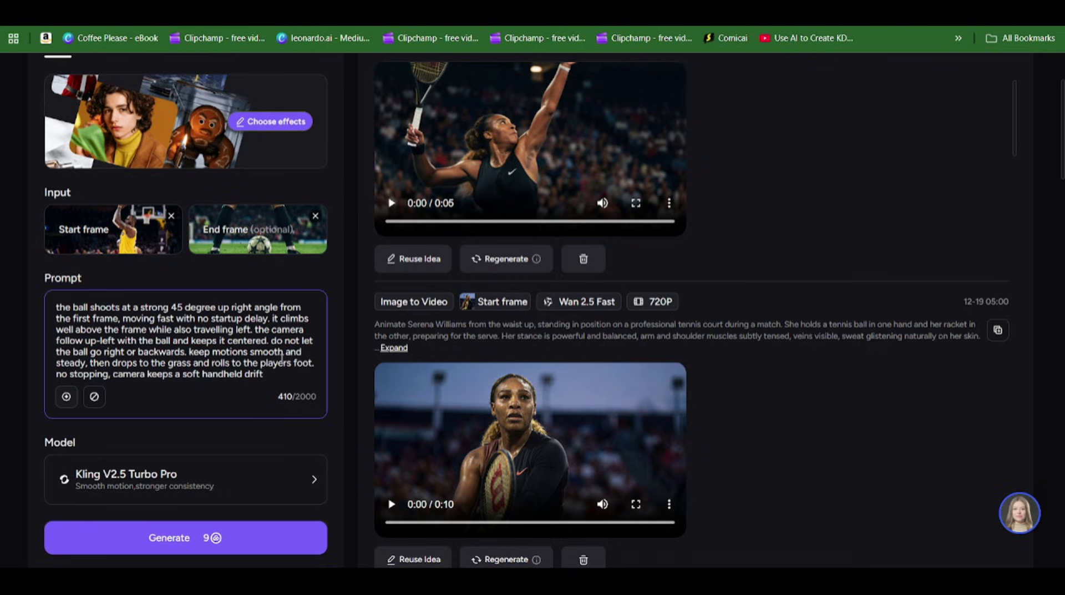
{"action": "scroll", "coordinate": [191, 366], "scroll_direction": "down", "scroll_amount": 4}
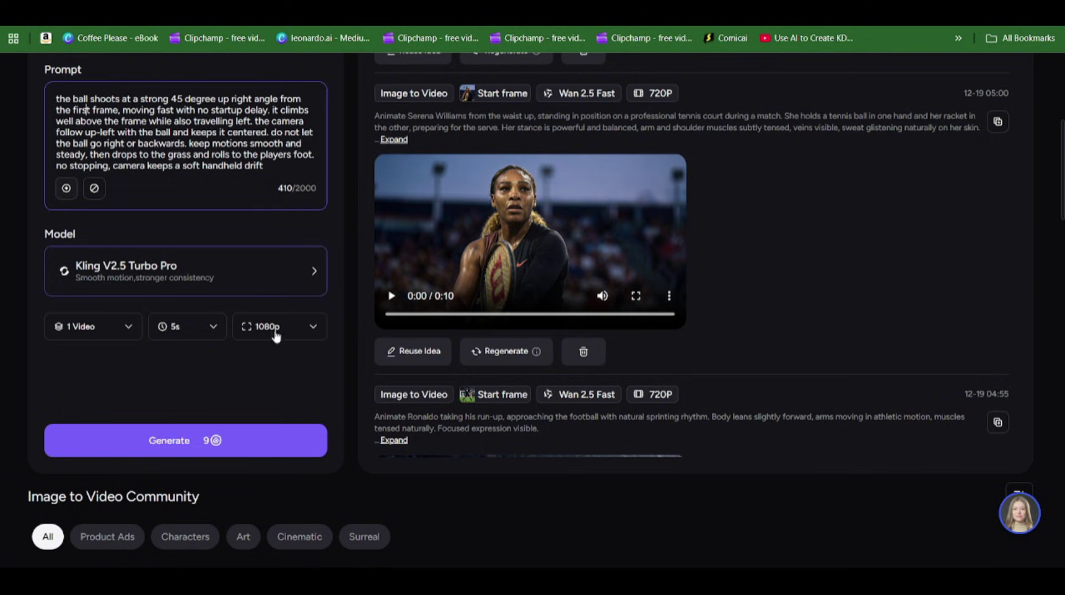
{"action": "left_click", "coordinate": [200, 337]}
{"action": "left_click", "coordinate": [172, 395]}
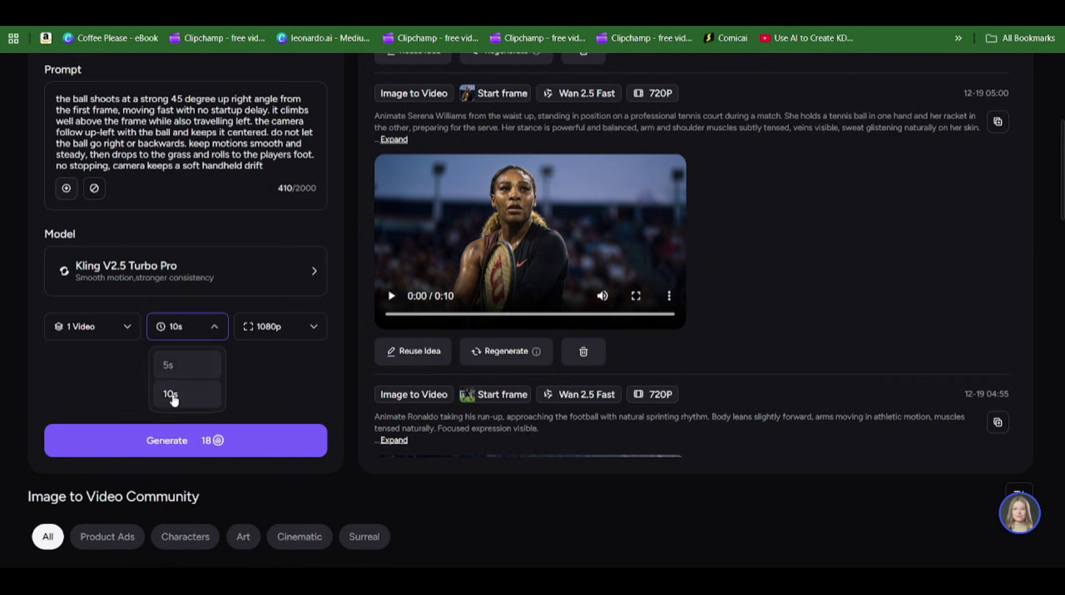
{"action": "left_click", "coordinate": [172, 441]}
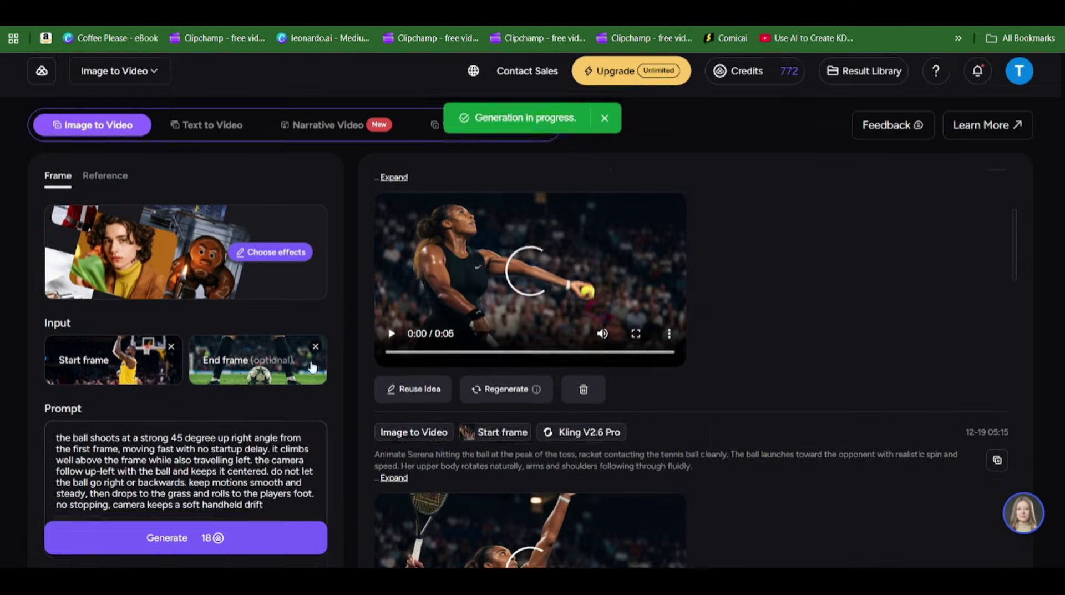
- Replay the finished 10-second basketball-to-football transition clip
{"action": "mouse_move", "coordinate": [312, 367]}
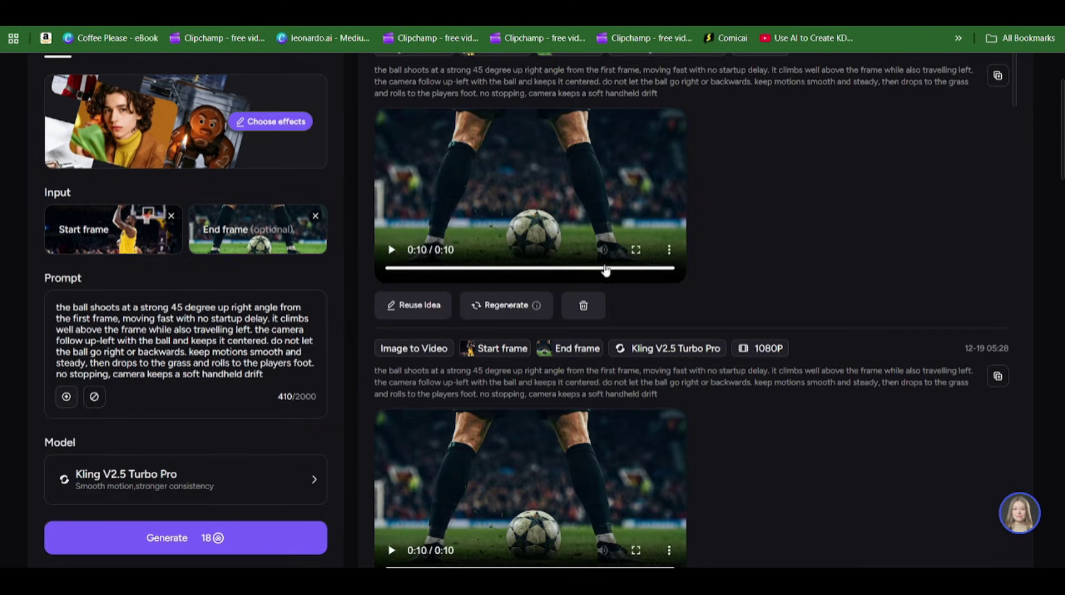
{"action": "scroll", "coordinate": [606, 270], "scroll_direction": "up", "scroll_amount": 3}
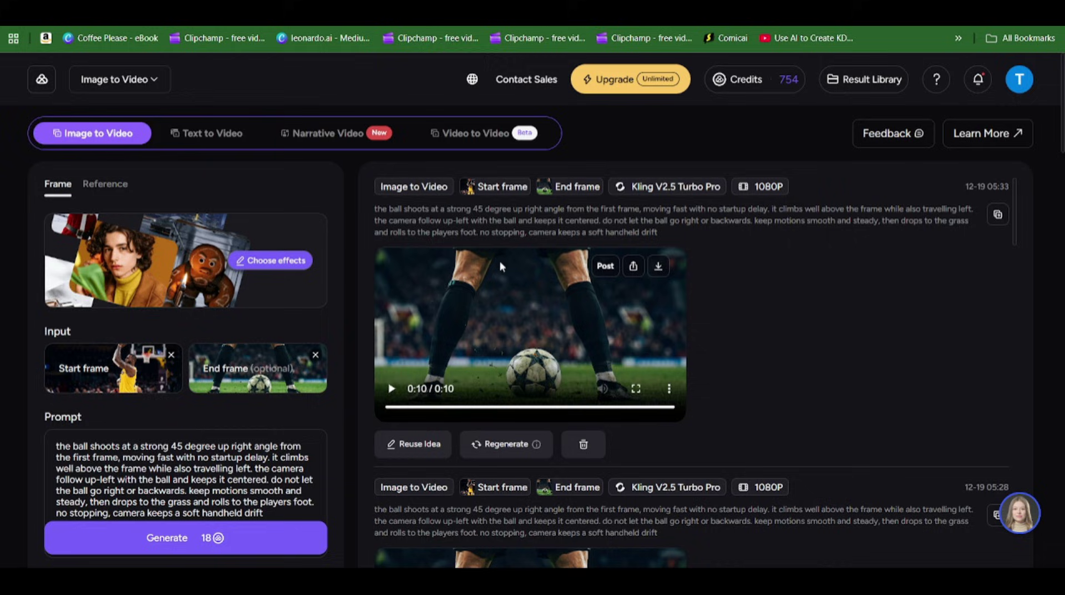
{"action": "left_click", "coordinate": [390, 387]}
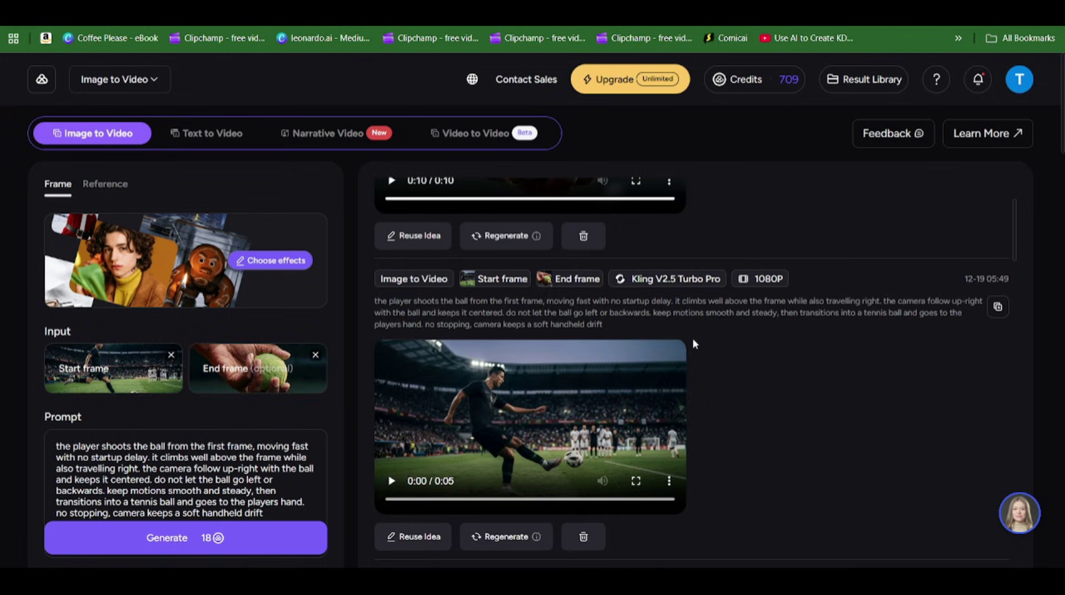
{"action": "scroll", "coordinate": [692, 343], "scroll_direction": "up", "scroll_amount": 4}
{"action": "mouse_move", "coordinate": [100, 363]}
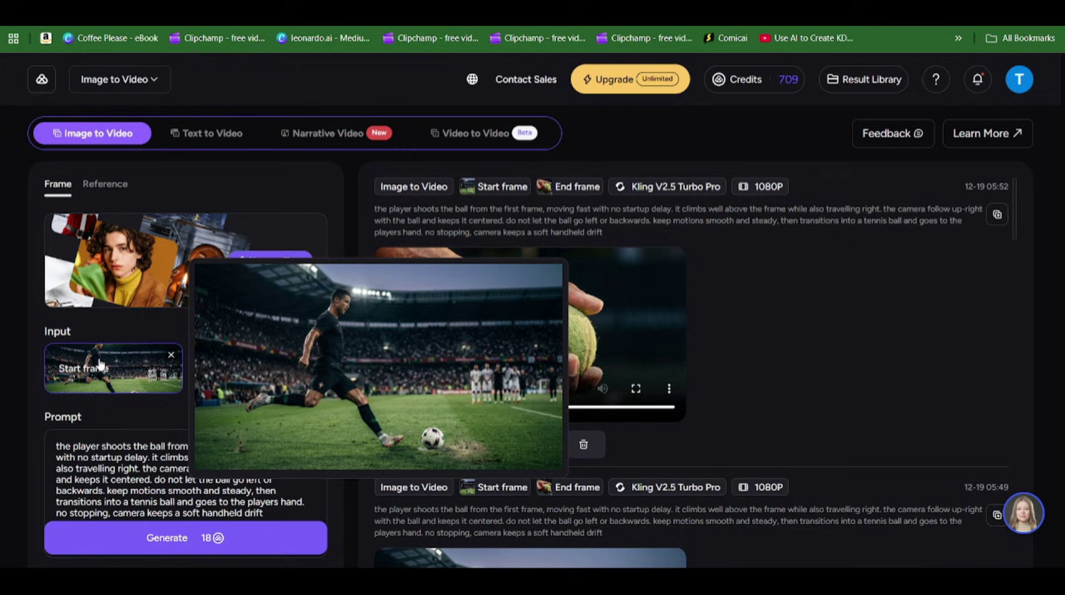
{"action": "mouse_move", "coordinate": [264, 393]}
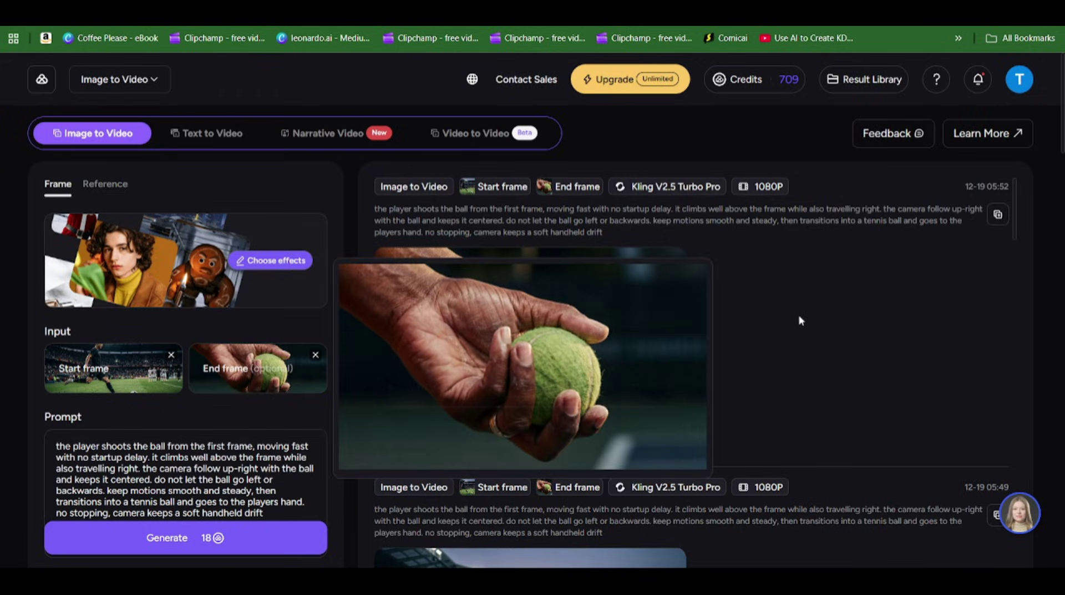
{"action": "scroll", "coordinate": [800, 320], "scroll_direction": "down", "scroll_amount": 5}
{"action": "left_click", "coordinate": [391, 416]}
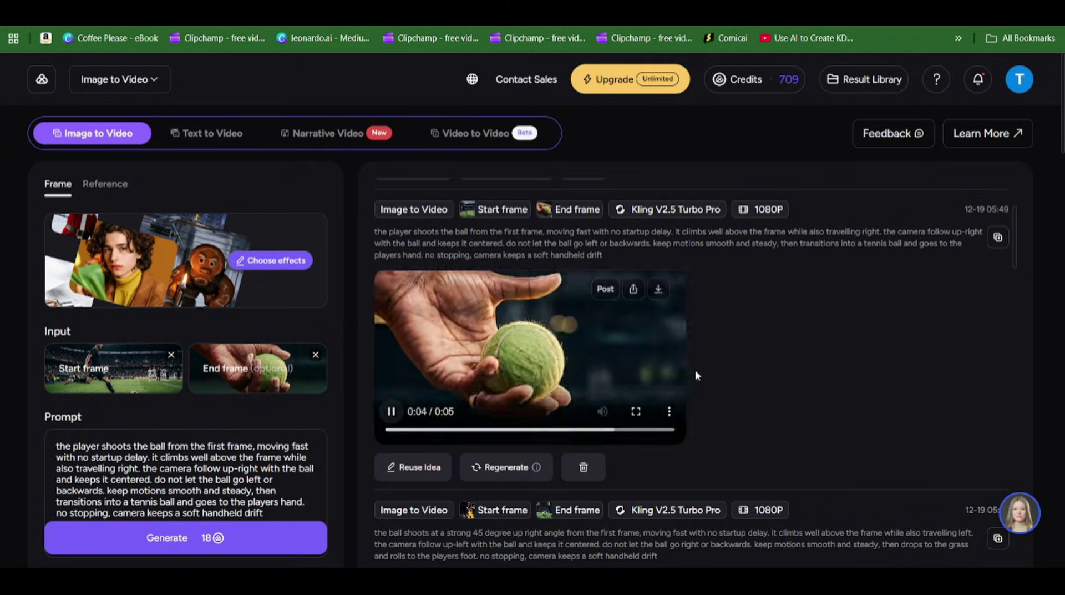
{"action": "scroll", "coordinate": [699, 366], "scroll_direction": "up", "scroll_amount": 3}
{"action": "left_click", "coordinate": [406, 324]}
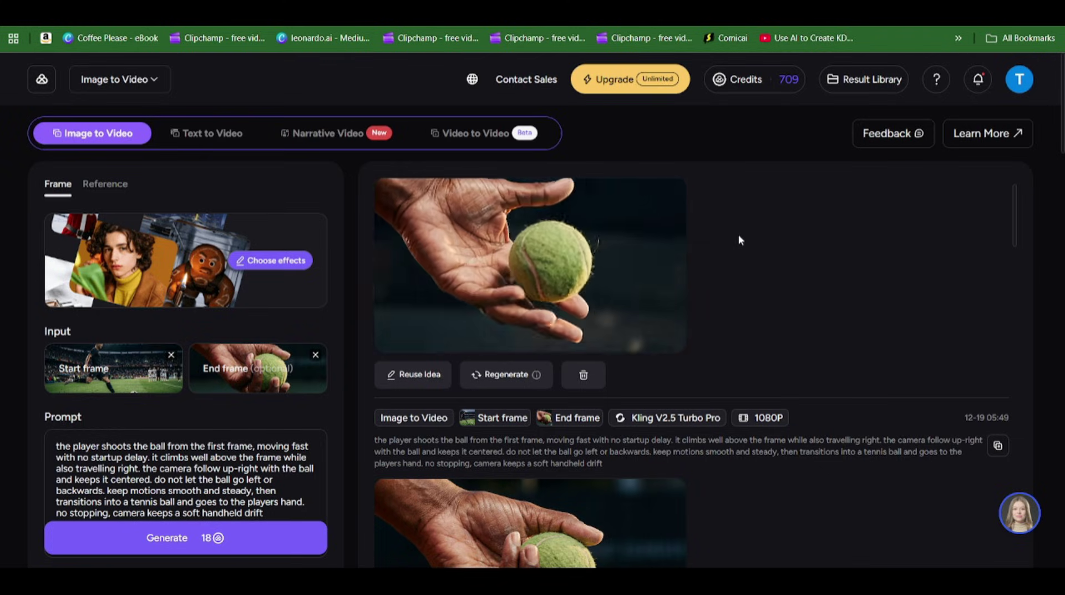
{"action": "mouse_move", "coordinate": [388, 346]}
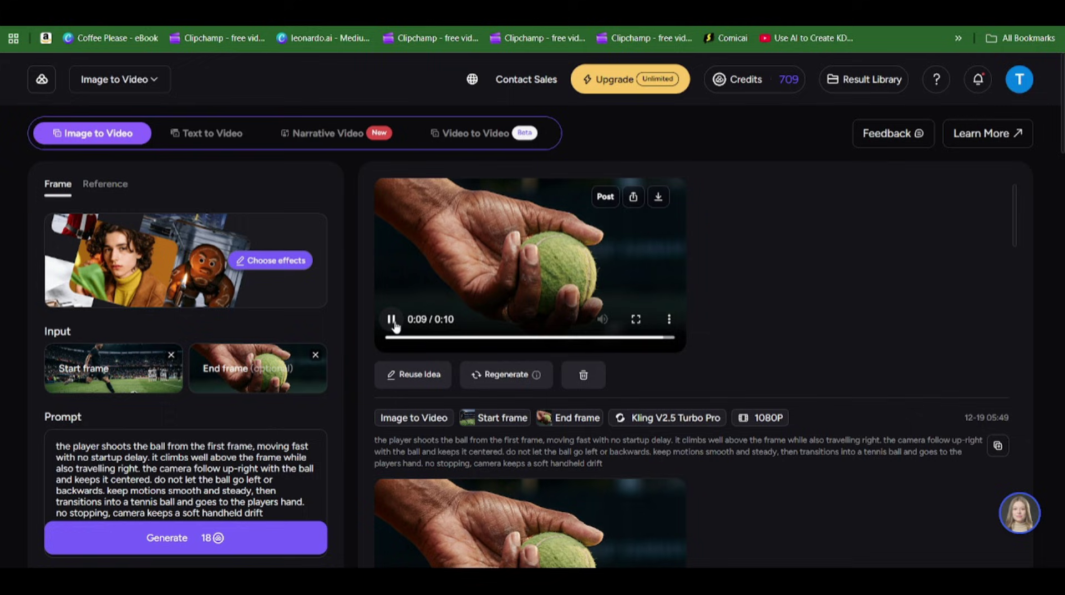
{"action": "left_click", "coordinate": [395, 324]}
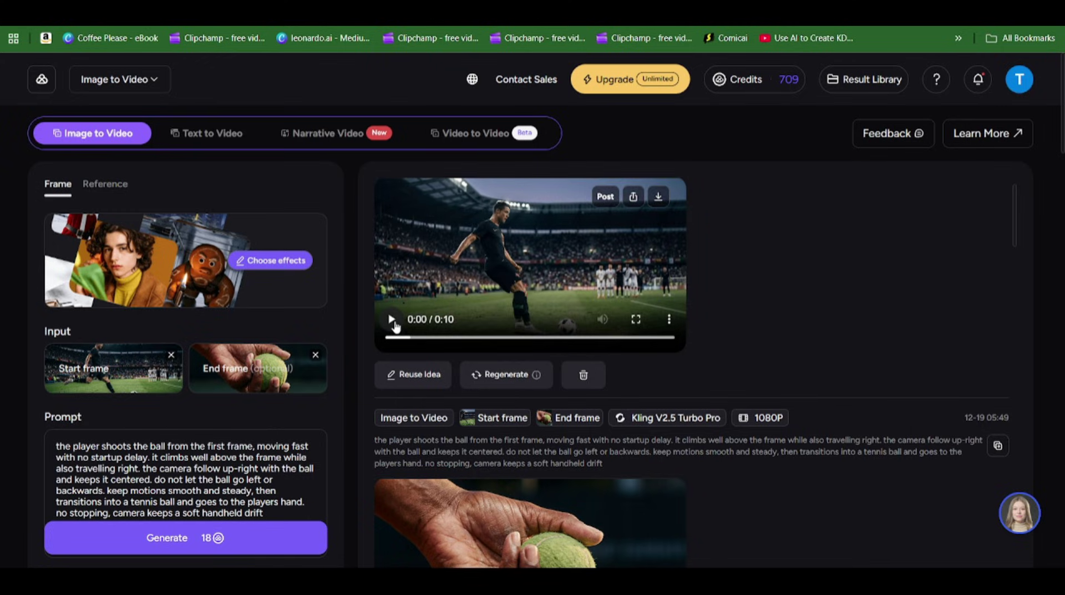
{"action": "mouse_move", "coordinate": [170, 351]}
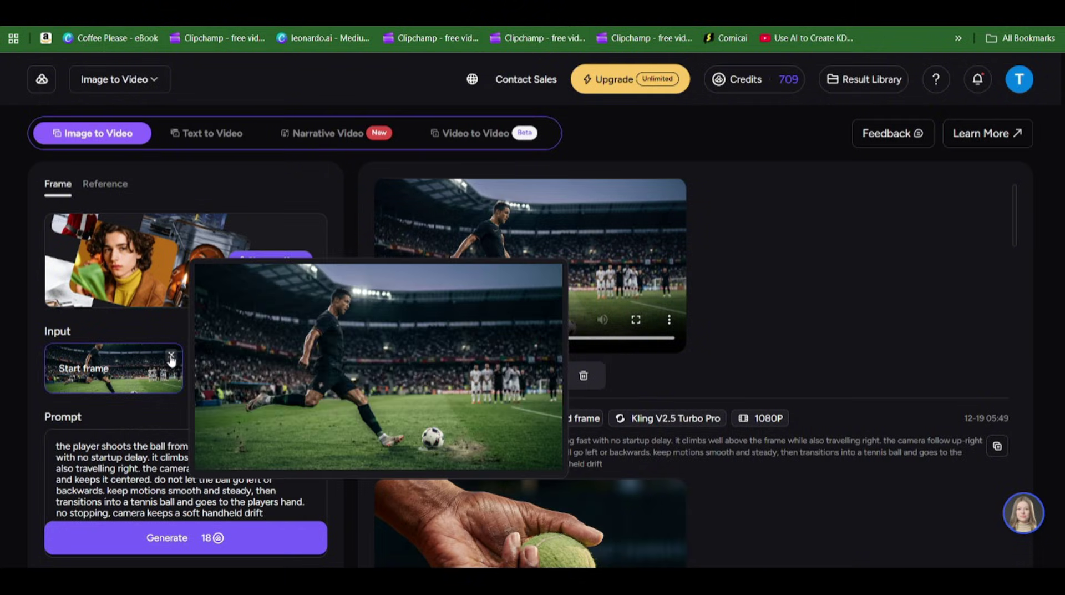
- Clear the football start frame and tennis-ball end frame from both frame slots
{"action": "left_click", "coordinate": [171, 356]}
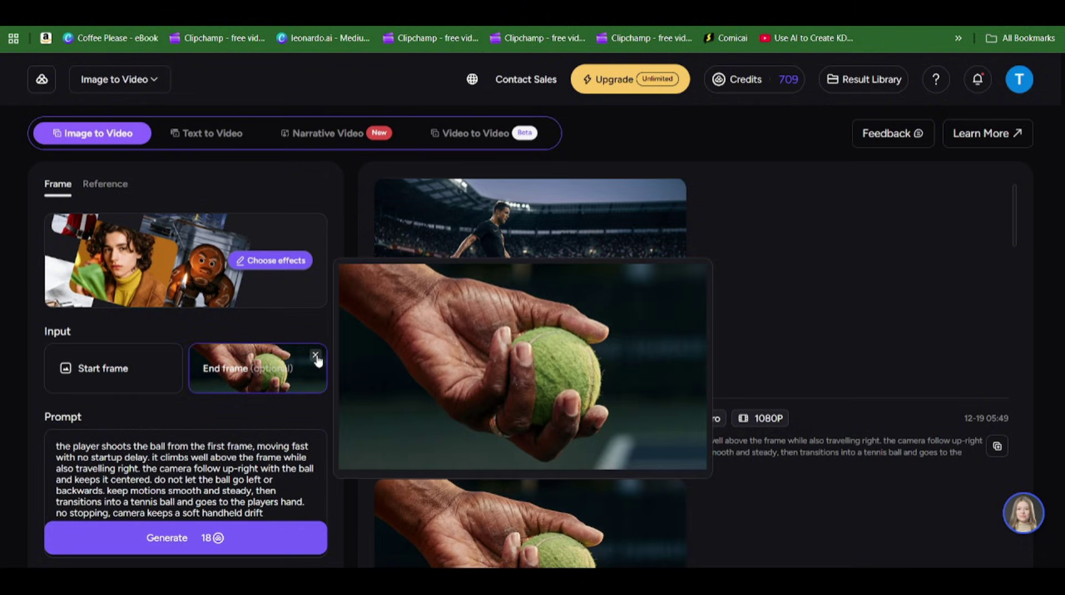
{"action": "left_click", "coordinate": [316, 356]}
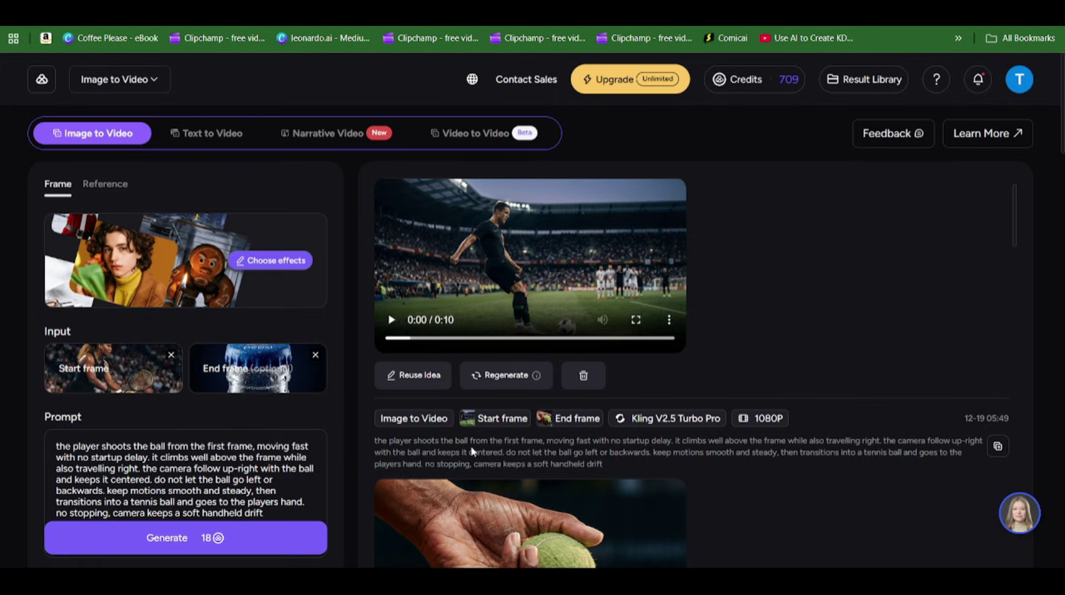
{"action": "scroll", "coordinate": [693, 309], "scroll_direction": "up", "scroll_amount": 1}
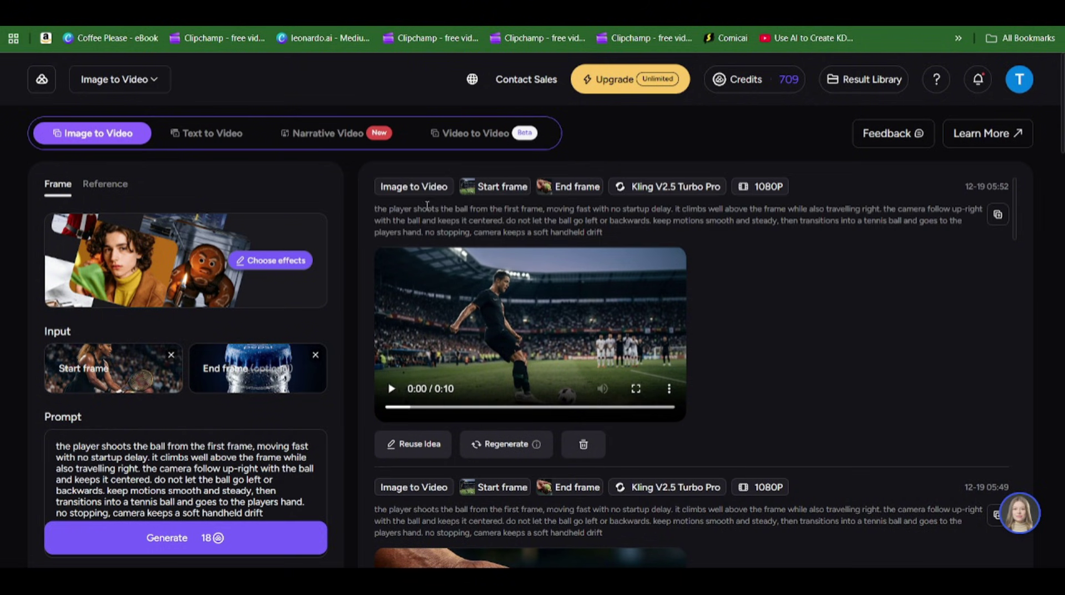
{"action": "scroll", "coordinate": [706, 262], "scroll_direction": "down", "scroll_amount": 8}
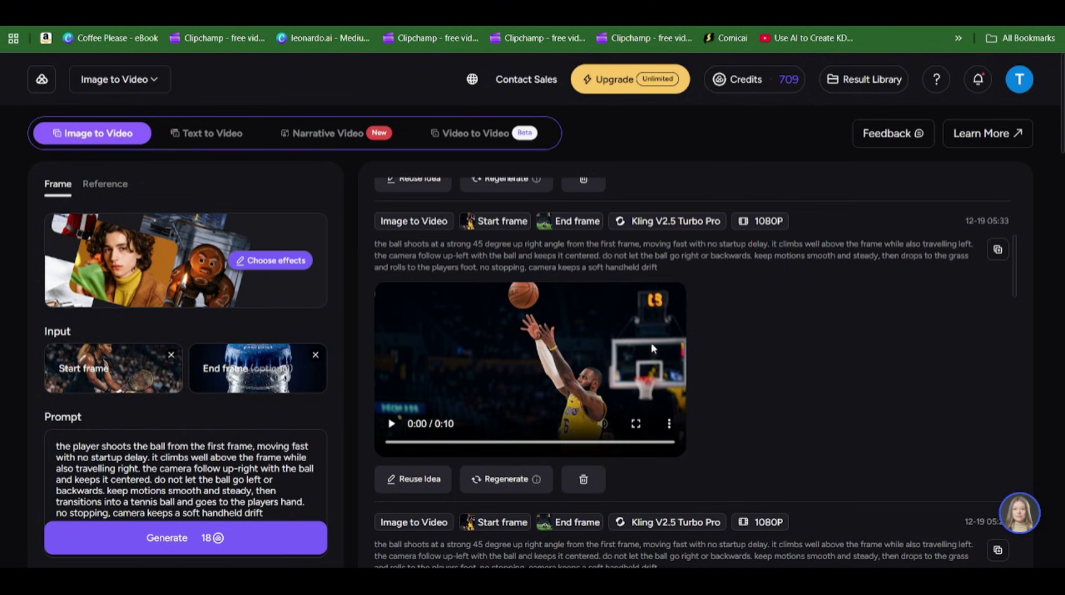